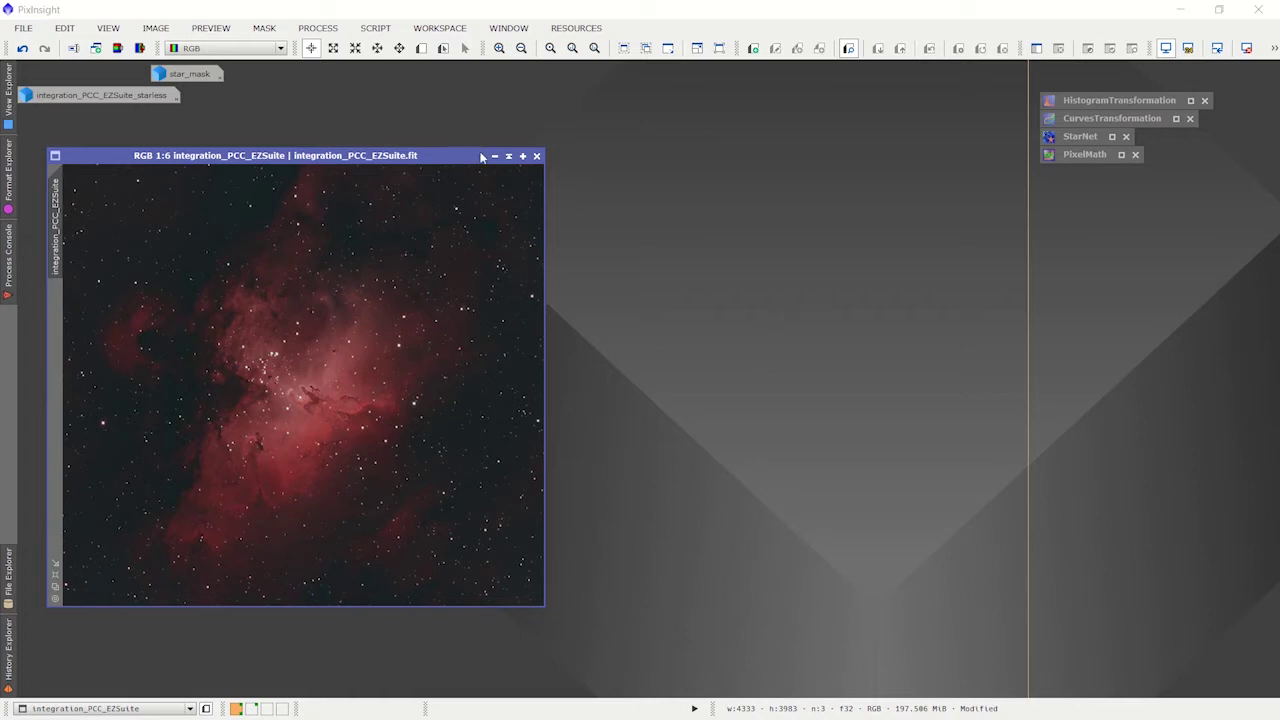
Step: Iconize integration_PCC_EZSuite, reopen starless and star_mask side by side, and open StarNet settings
{"action": "left_click_drag", "start_coordinate": [449, 160], "coordinate": [423, 126]}
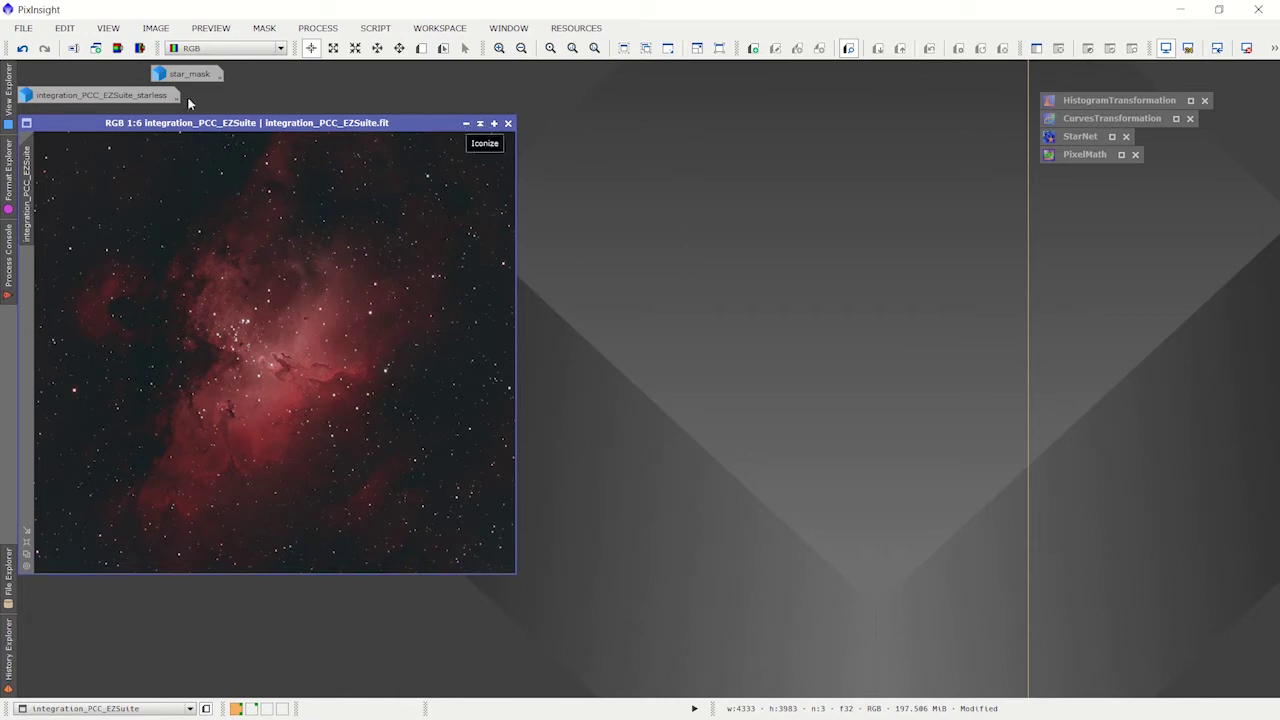
{"action": "left_click", "coordinate": [465, 123]}
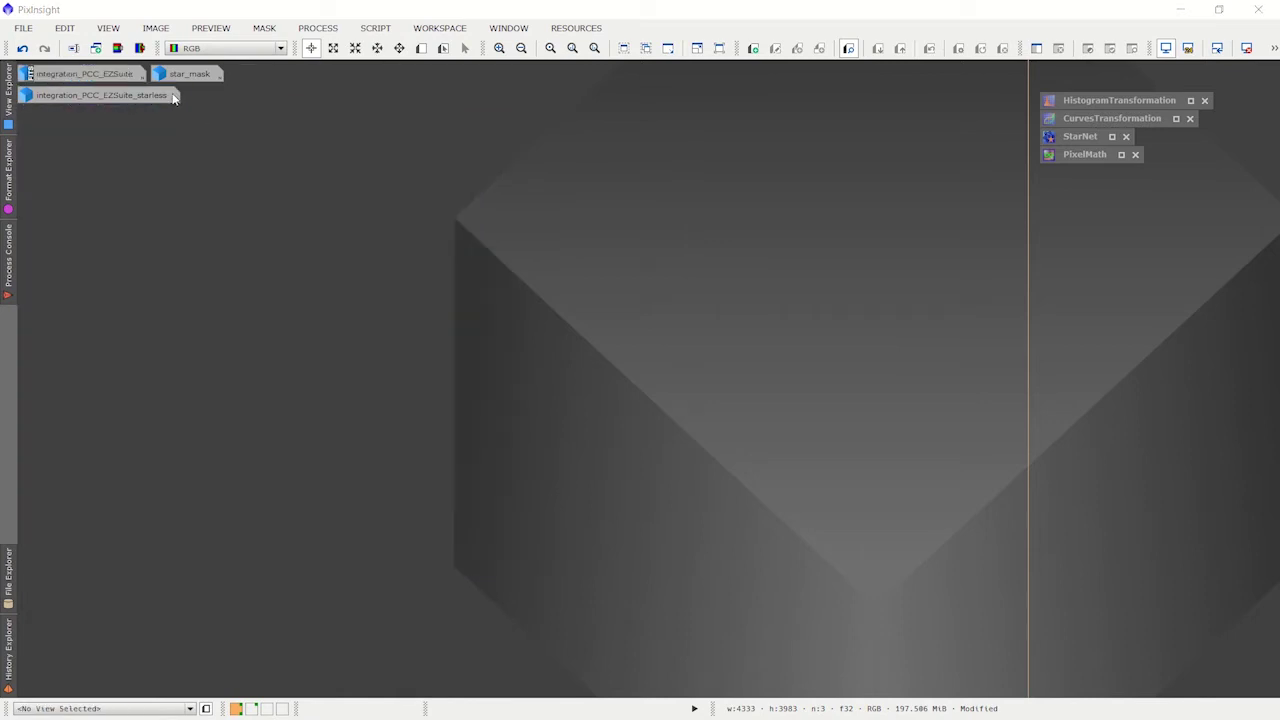
{"action": "double_click", "coordinate": [150, 95]}
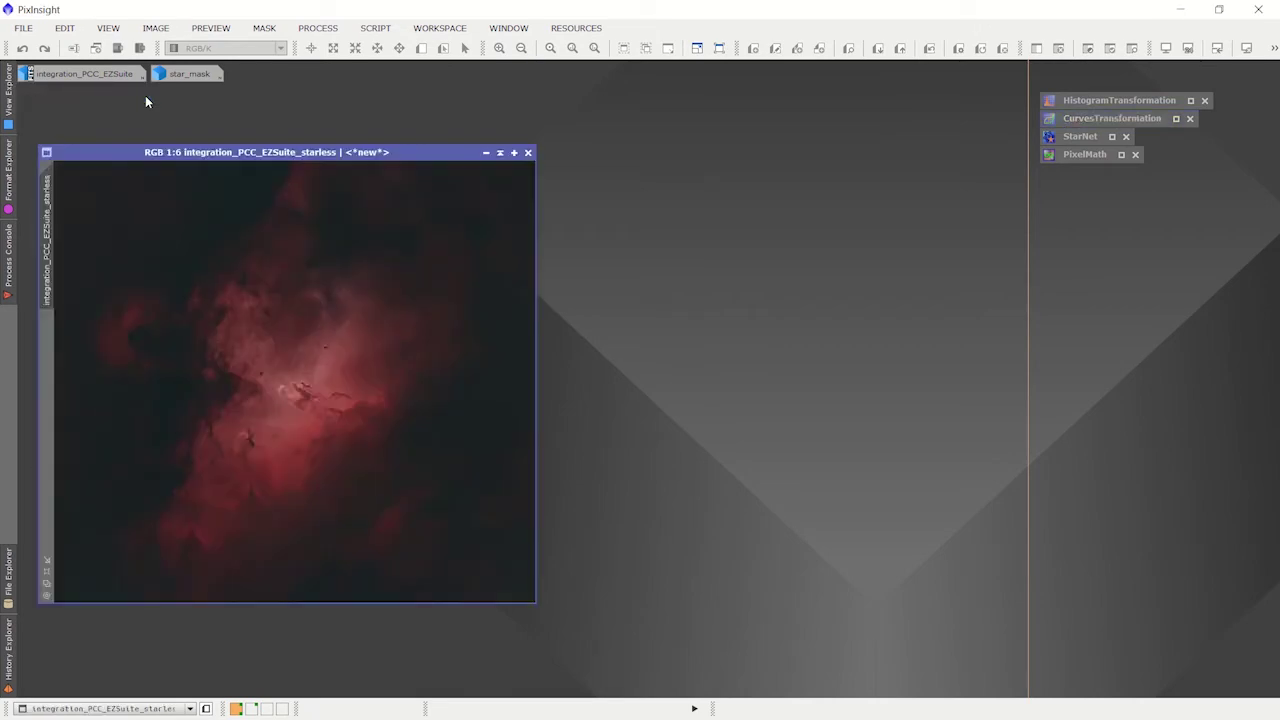
{"action": "double_click", "coordinate": [170, 77]}
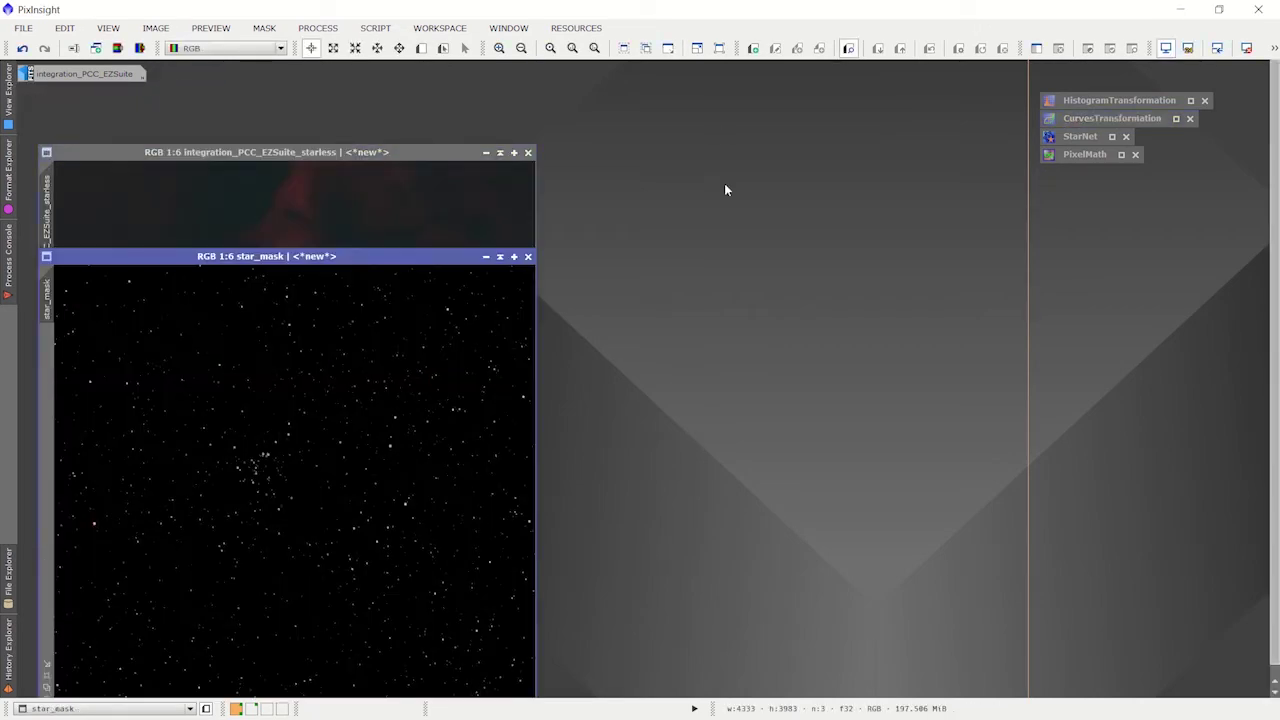
{"action": "left_click_drag", "start_coordinate": [454, 256], "coordinate": [972, 213]}
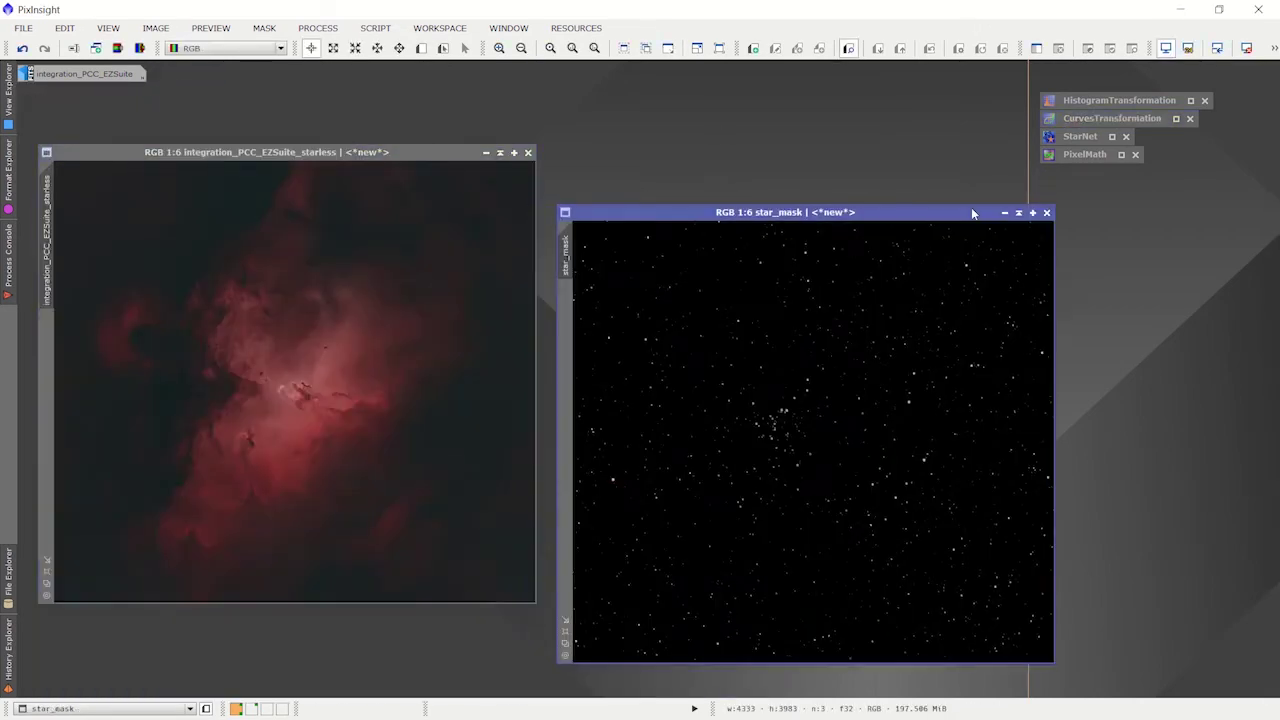
{"action": "double_click", "coordinate": [1082, 137]}
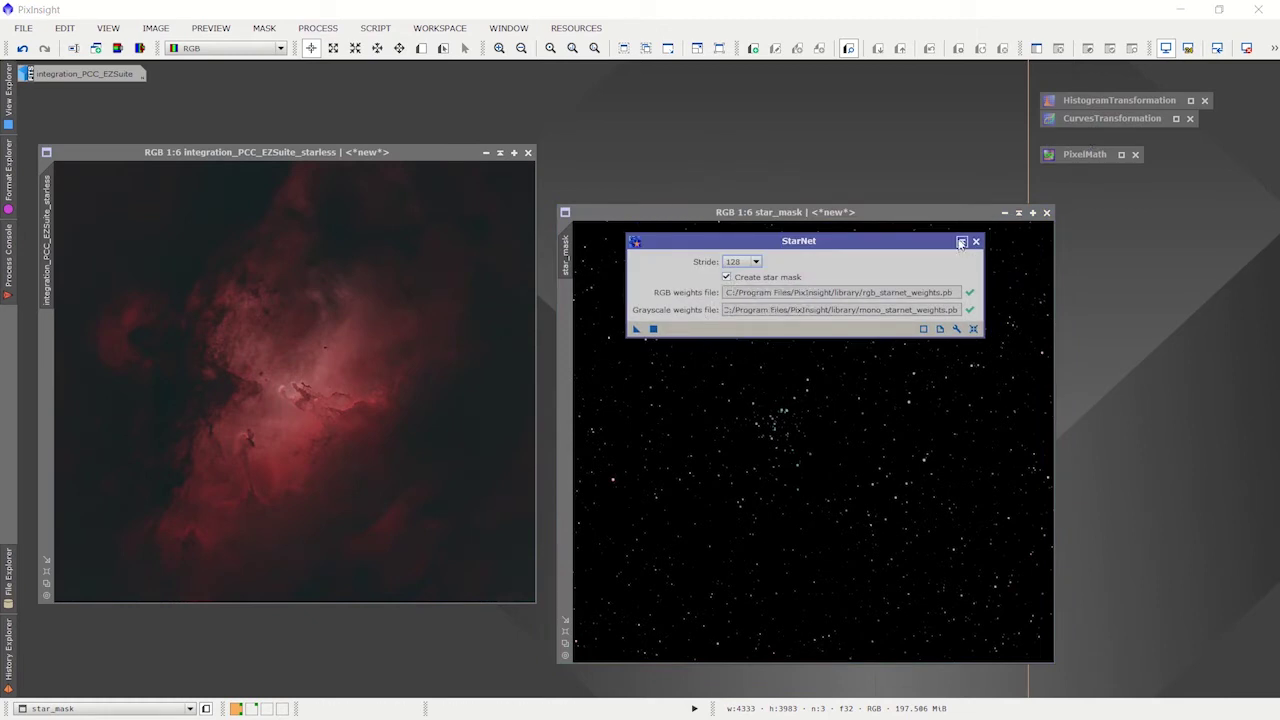
Step: Close the StarNet dialog and iconize star_mask next to the starless window
{"action": "left_click_drag", "start_coordinate": [933, 261], "coordinate": [958, 243]}
{"action": "left_click", "coordinate": [1001, 224]}
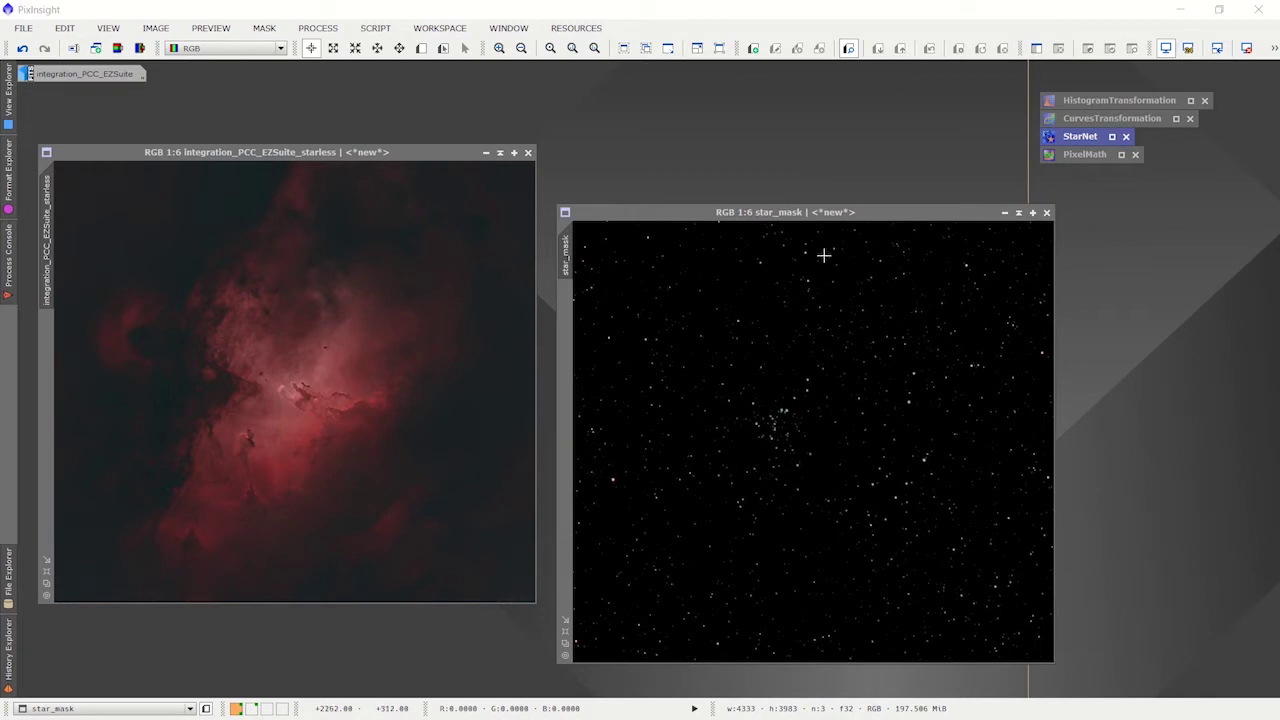
{"action": "left_click_drag", "start_coordinate": [823, 209], "coordinate": [786, 151]}
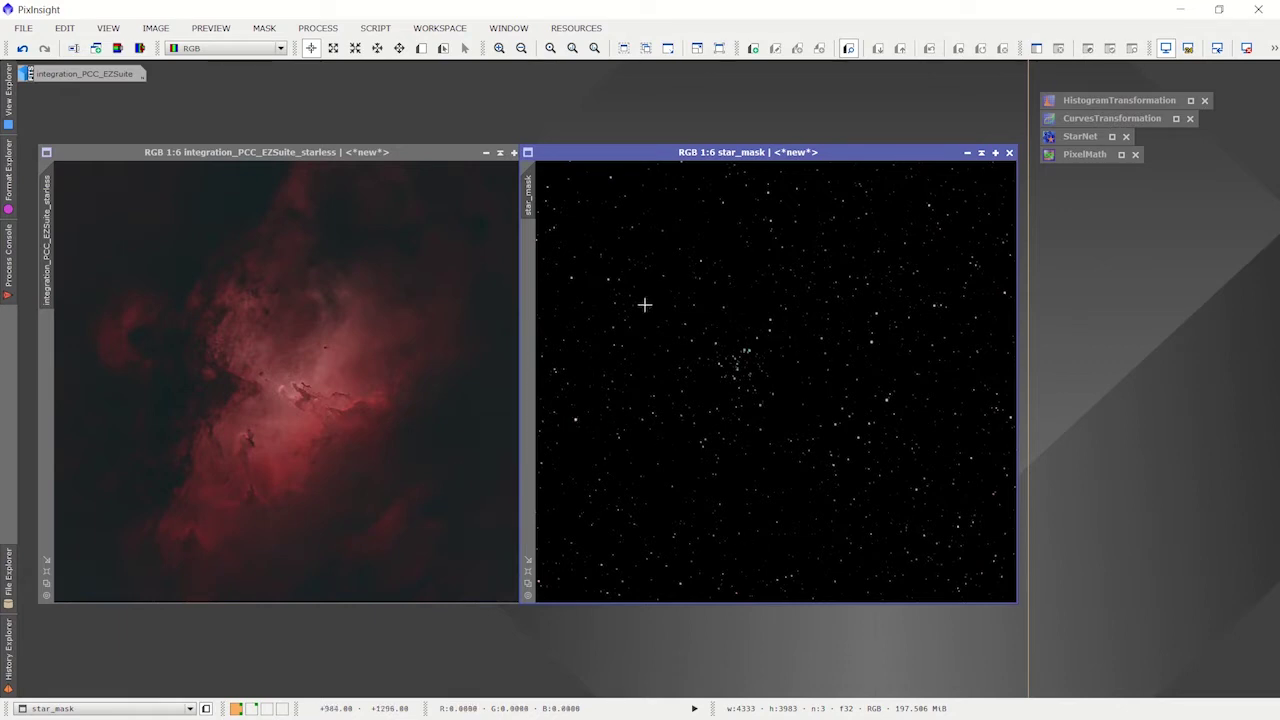
{"action": "left_click", "coordinate": [967, 154]}
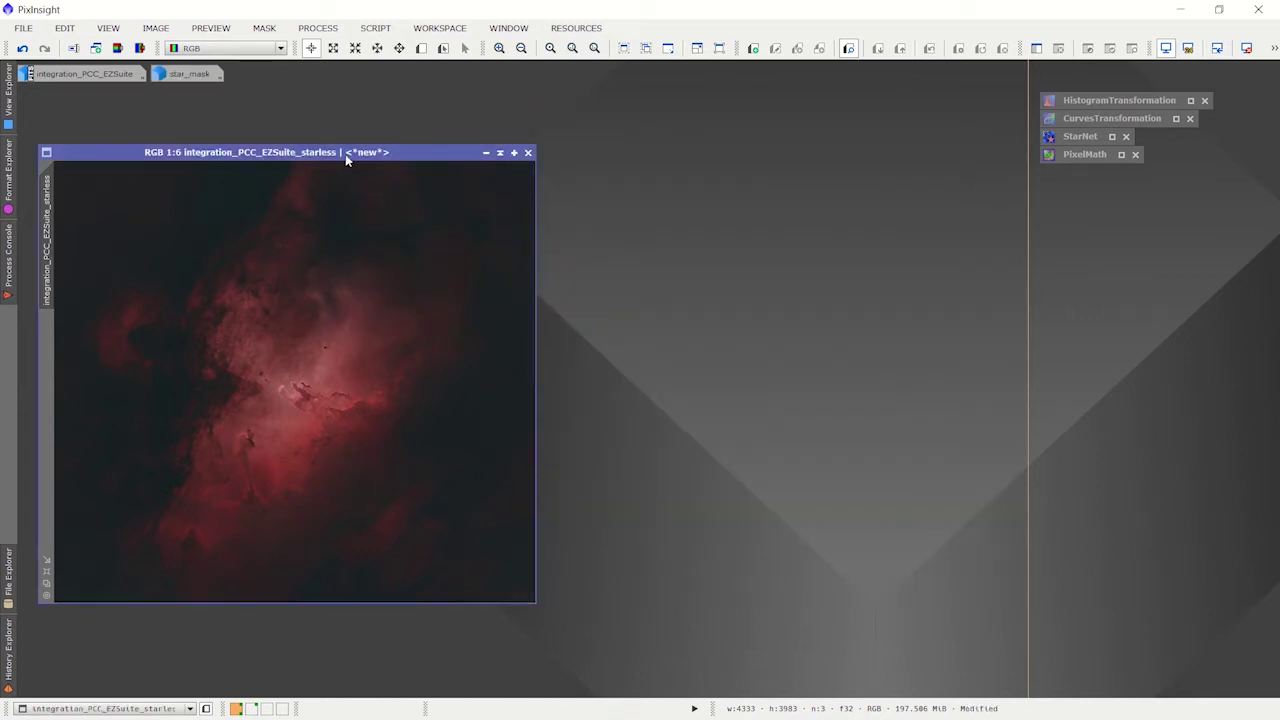
Step: Split the starless image into R, G, B channels and iconize the colour original
{"action": "left_click_drag", "start_coordinate": [351, 153], "coordinate": [343, 146]}
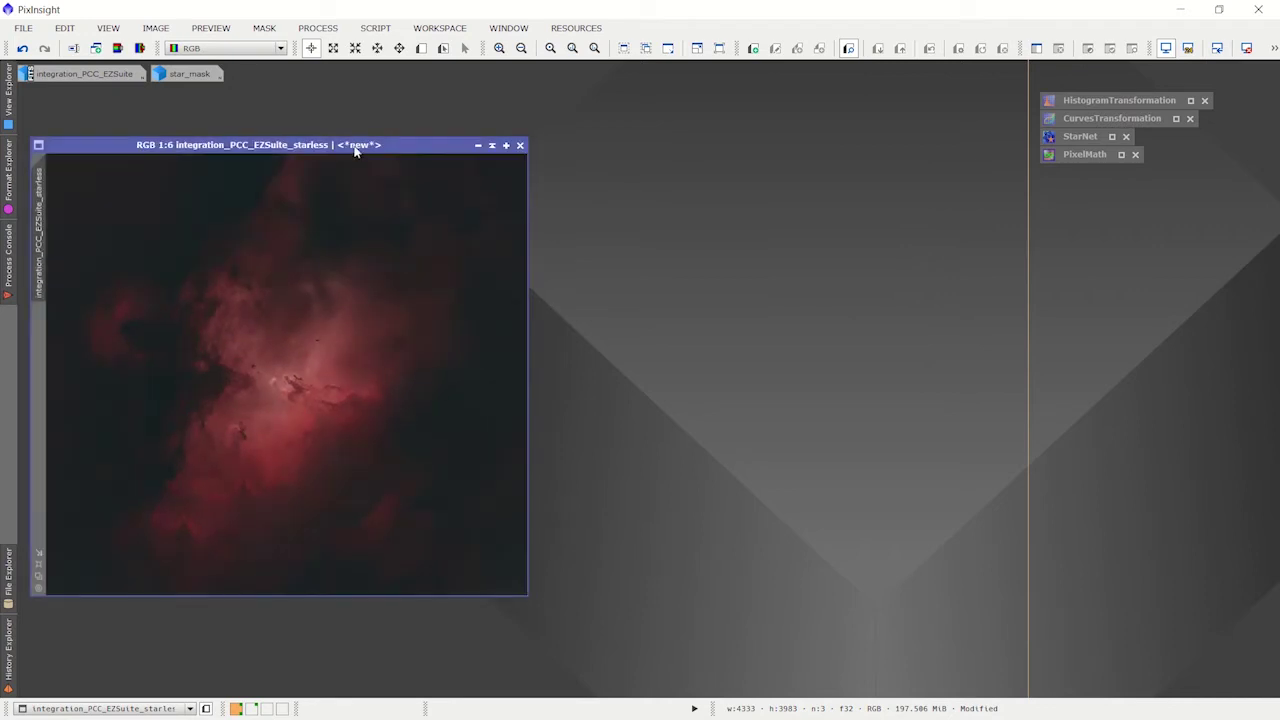
{"action": "left_click", "coordinate": [140, 48]}
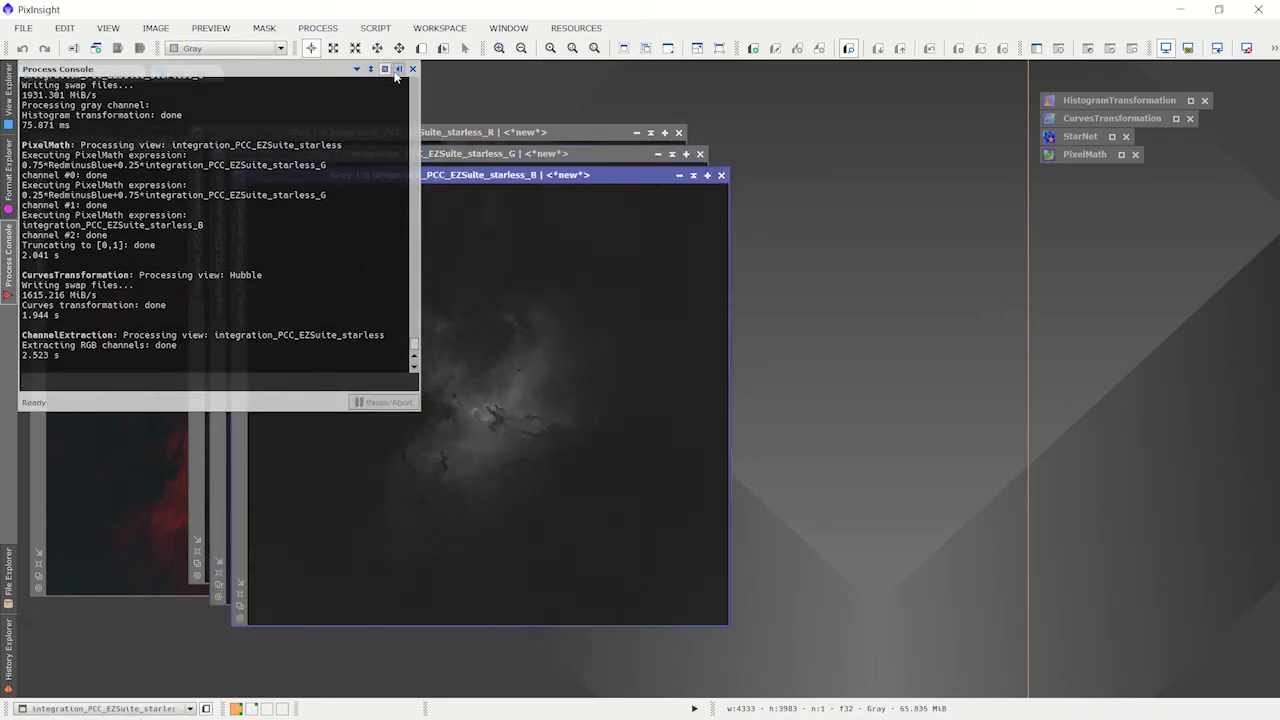
{"action": "left_click", "coordinate": [398, 69]}
{"action": "left_click_drag", "start_coordinate": [456, 177], "coordinate": [408, 226]}
{"action": "left_click_drag", "start_coordinate": [453, 158], "coordinate": [695, 234]}
{"action": "left_click", "coordinate": [153, 144]}
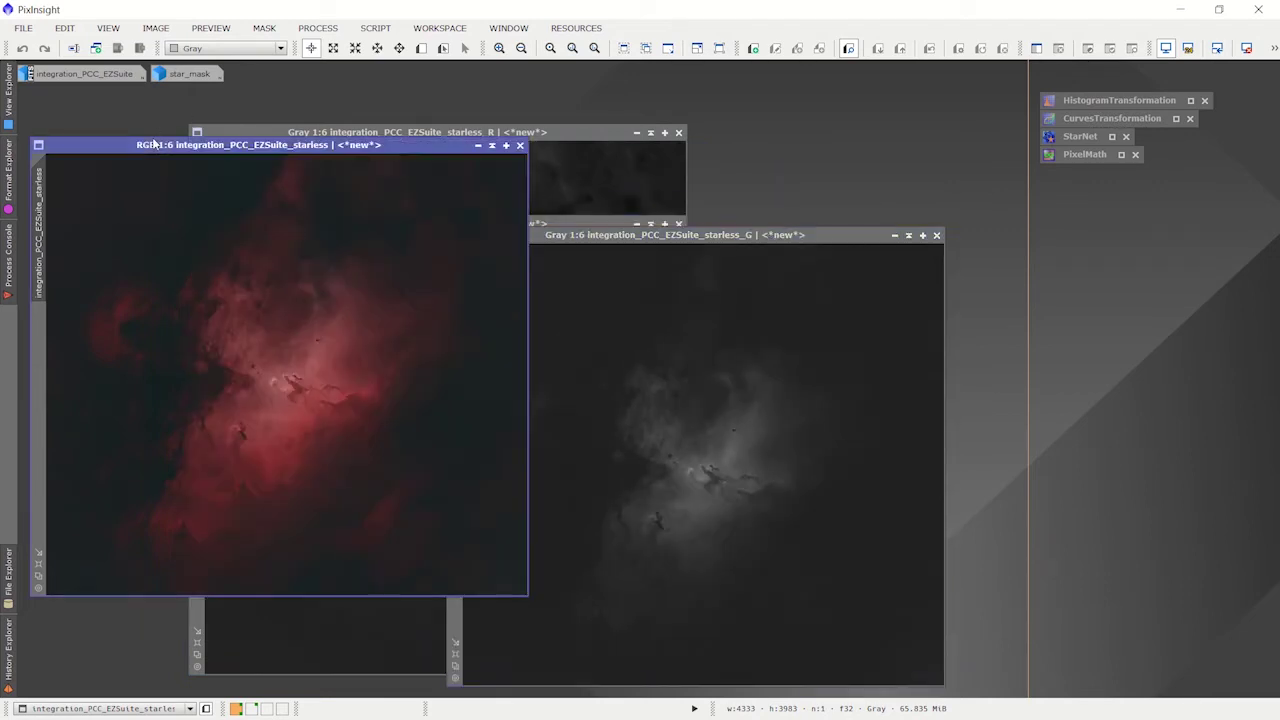
{"action": "left_click", "coordinate": [477, 147]}
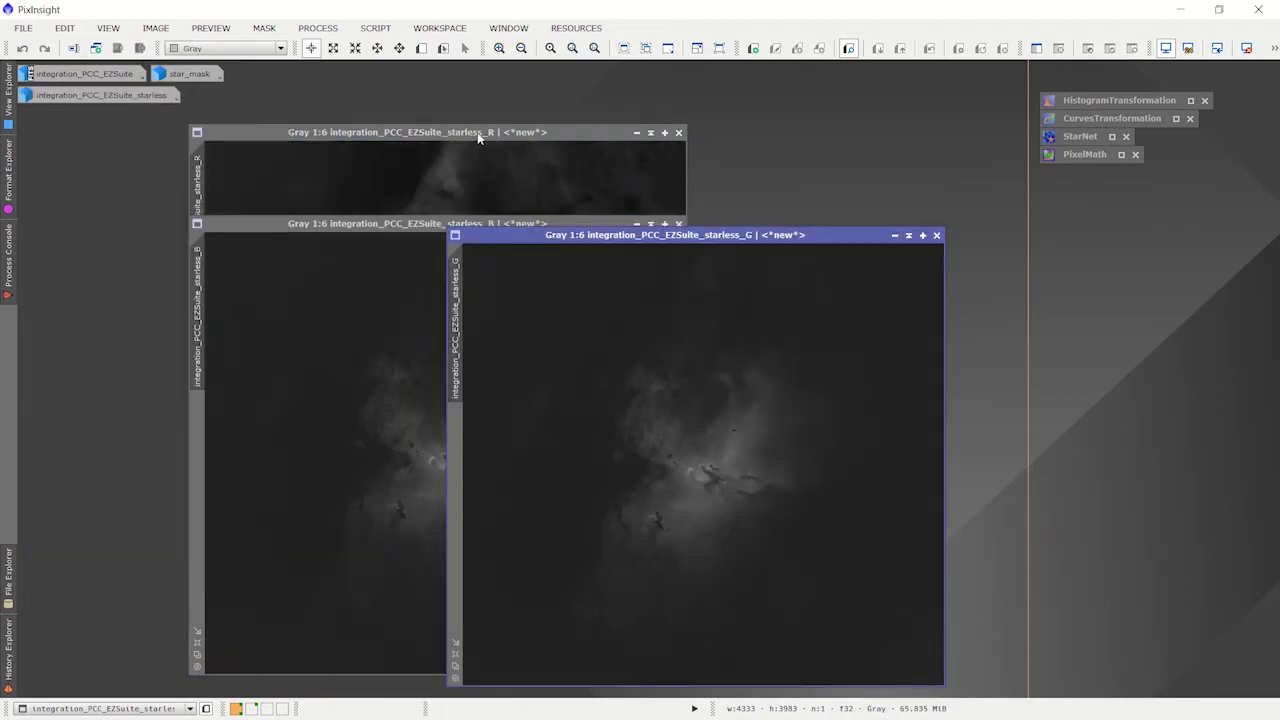
Step: Arrange the starless_R, starless_G and starless_B windows side by side and open HistogramTransformation
{"action": "left_click", "coordinate": [475, 152]}
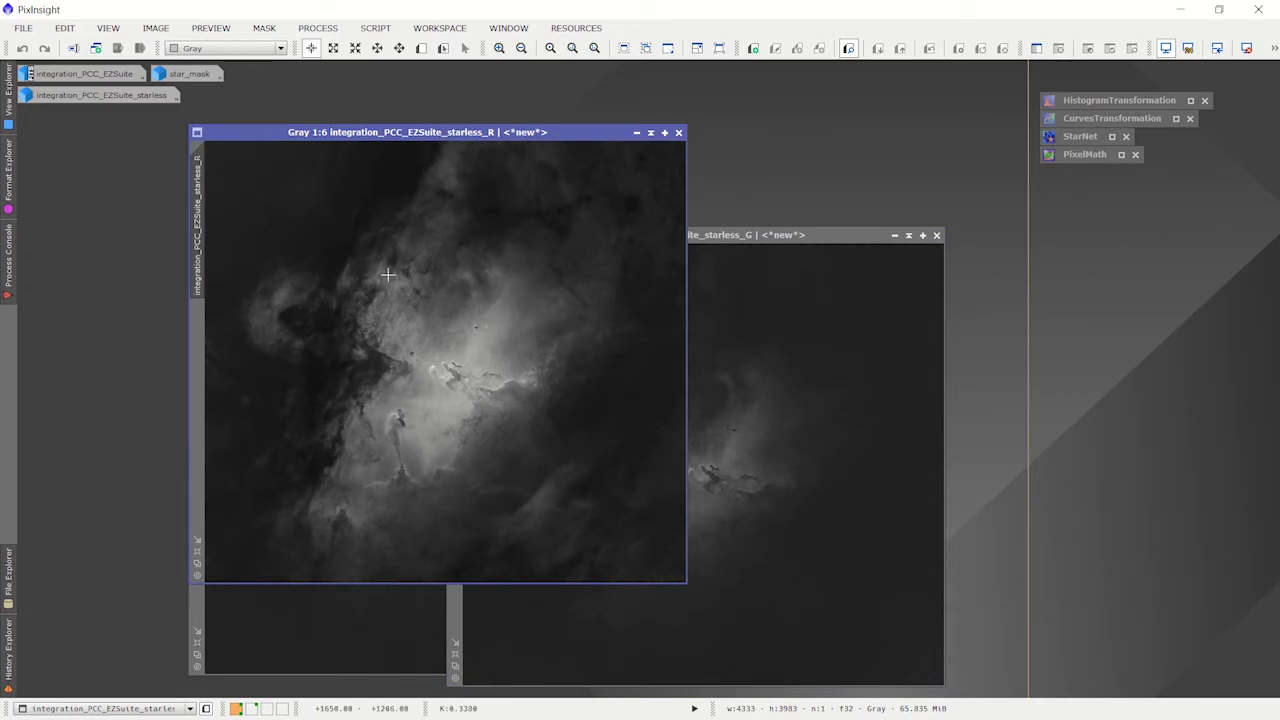
{"action": "left_click", "coordinate": [727, 238]}
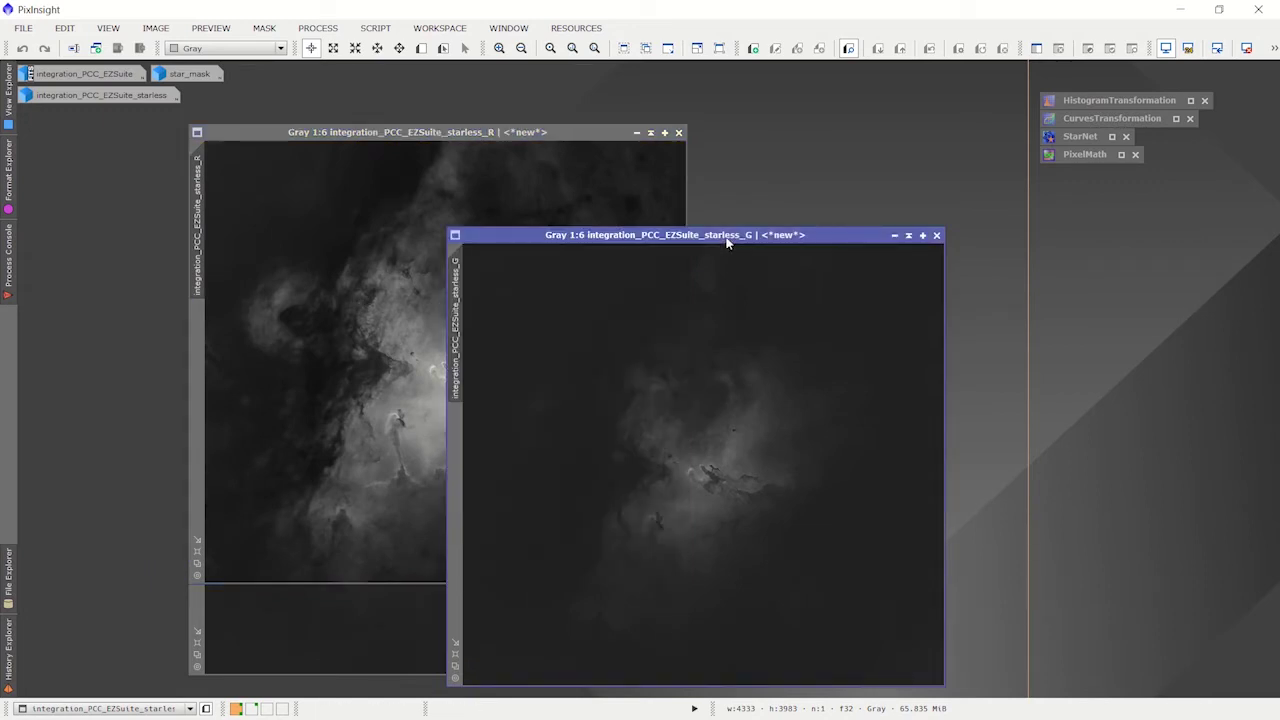
{"action": "left_click_drag", "start_coordinate": [727, 240], "coordinate": [726, 158]}
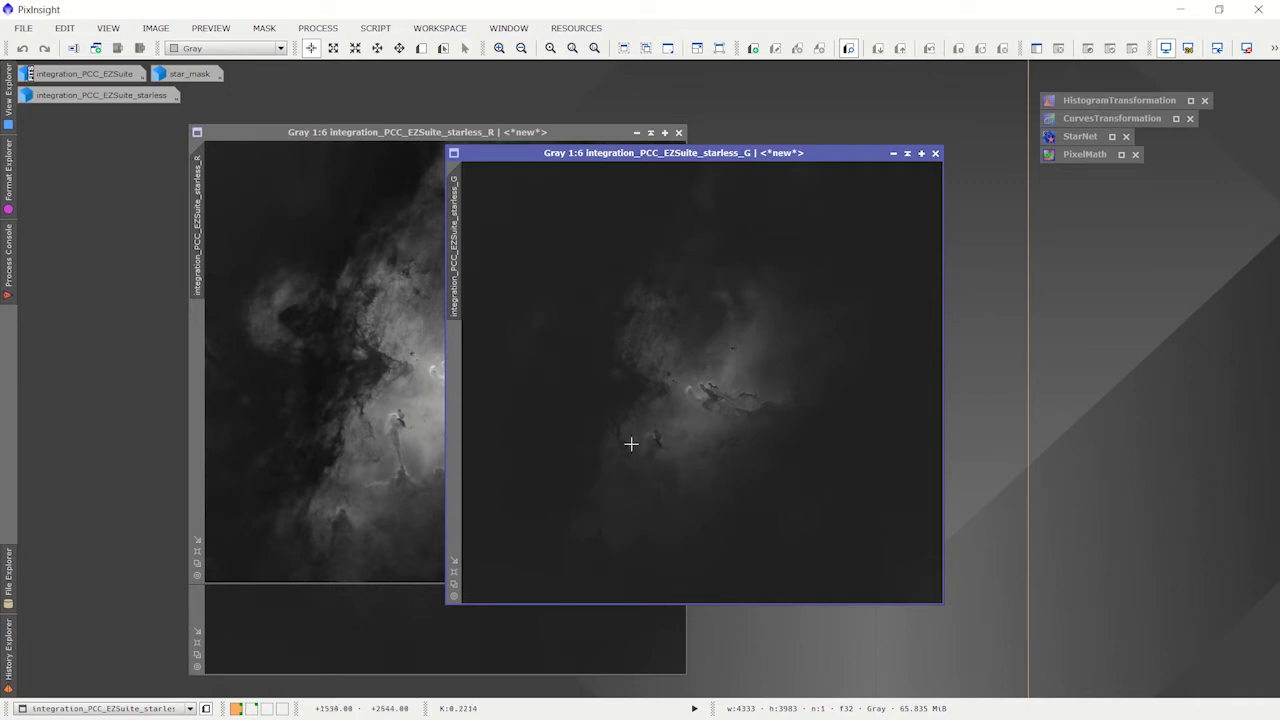
{"action": "left_click", "coordinate": [364, 612]}
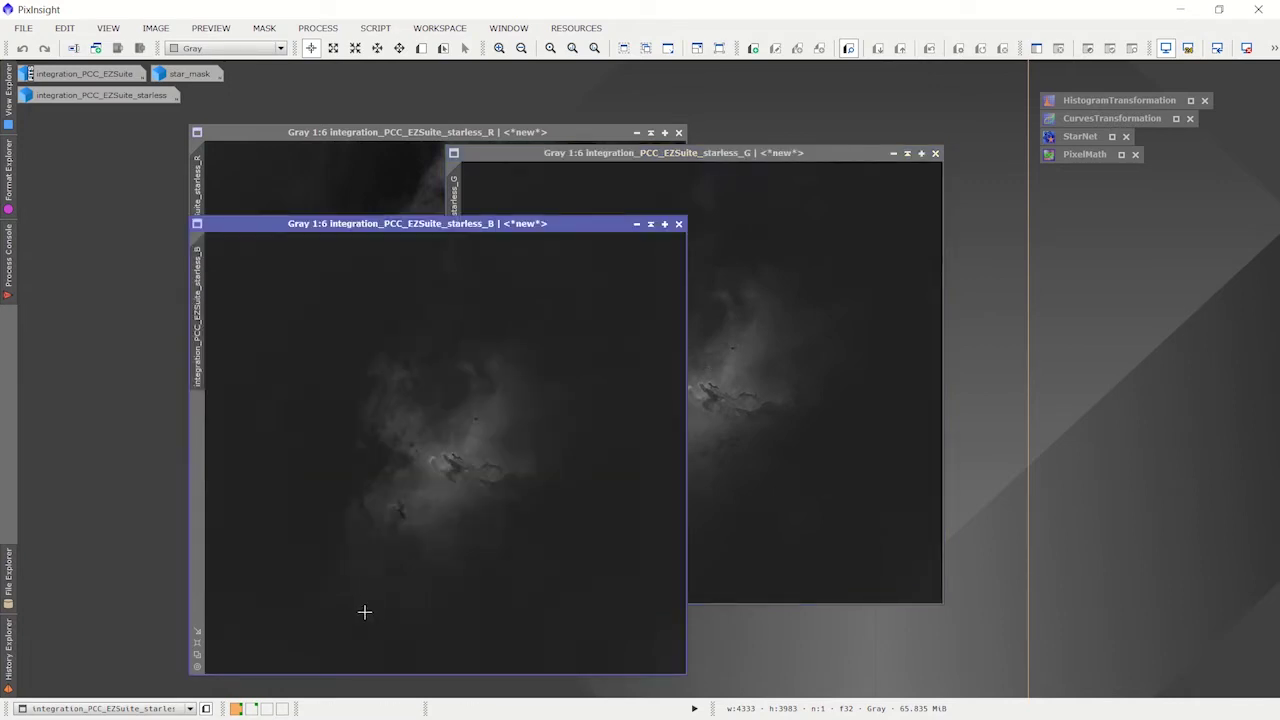
{"action": "left_click_drag", "start_coordinate": [567, 226], "coordinate": [740, 230]}
{"action": "left_click_drag", "start_coordinate": [584, 153], "coordinate": [415, 147]}
{"action": "left_click", "coordinate": [789, 229]}
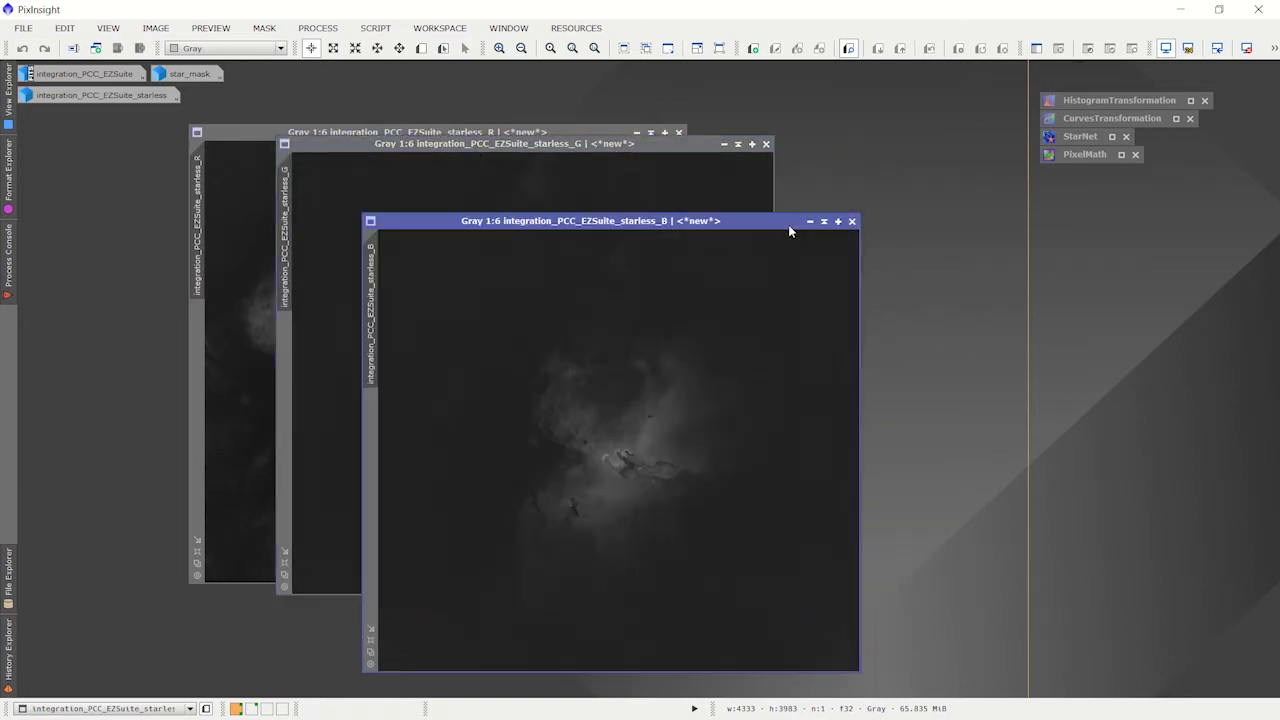
{"action": "left_click_drag", "start_coordinate": [734, 228], "coordinate": [781, 151]}
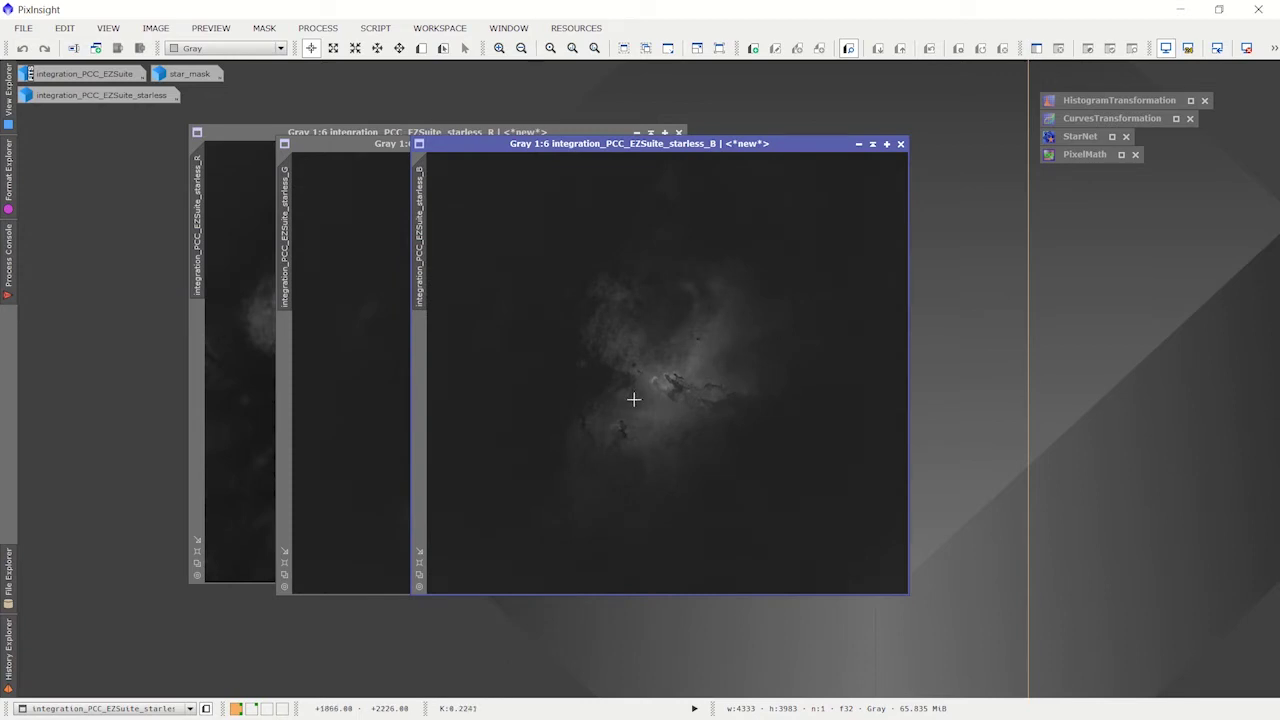
{"action": "left_click_drag", "start_coordinate": [628, 150], "coordinate": [537, 150]}
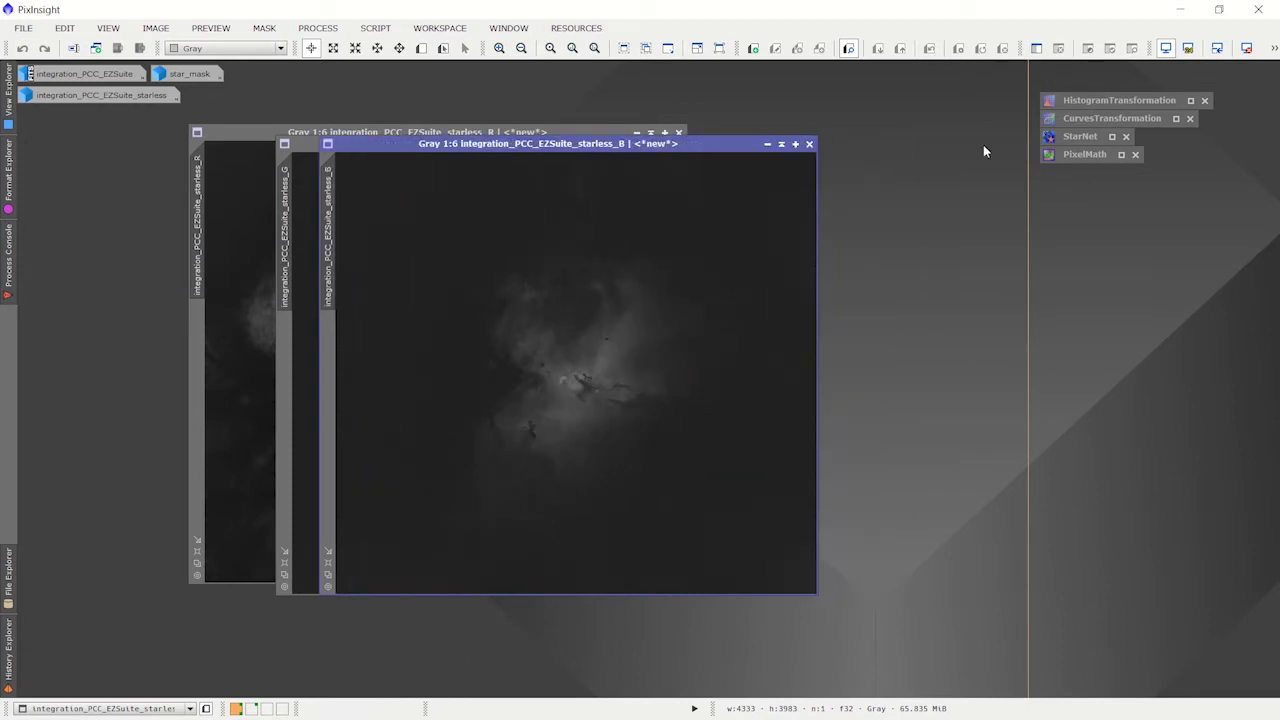
{"action": "double_click", "coordinate": [1085, 99]}
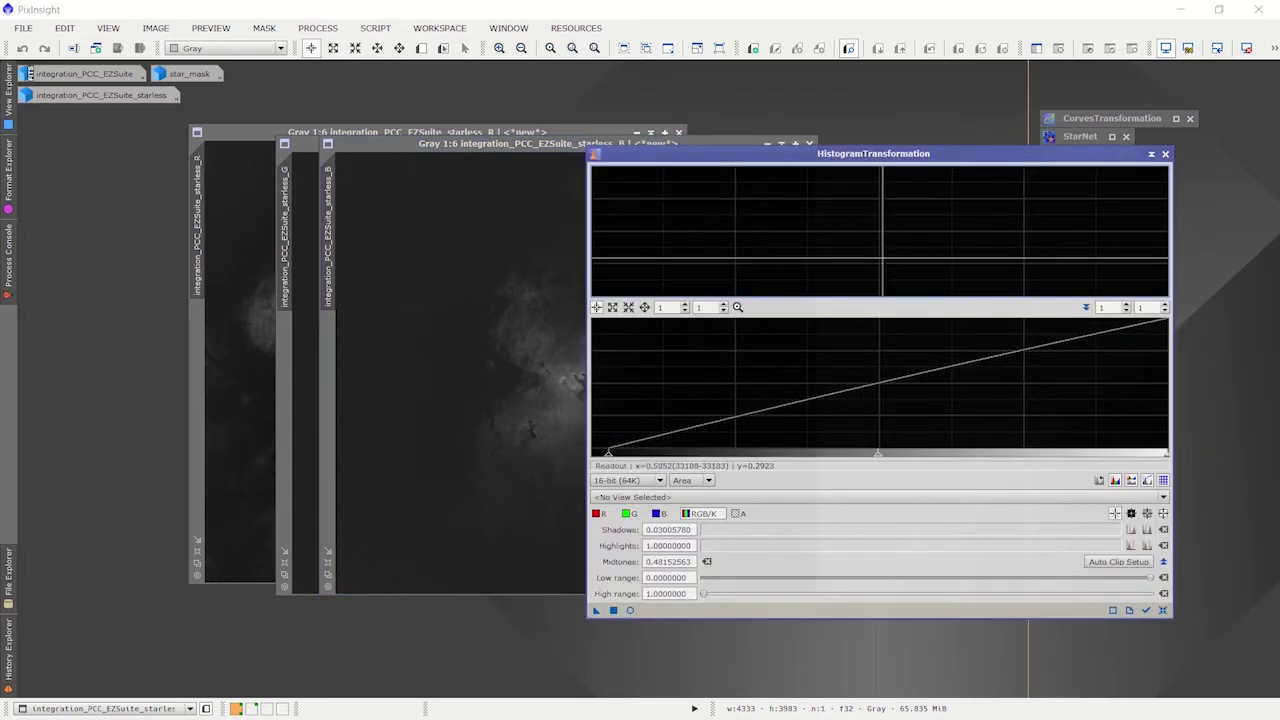
Step: Reset HistogramTransformation and preview starless_B with shadows 0.04624277 and midtones 0.41696970
{"action": "left_click", "coordinate": [1162, 610]}
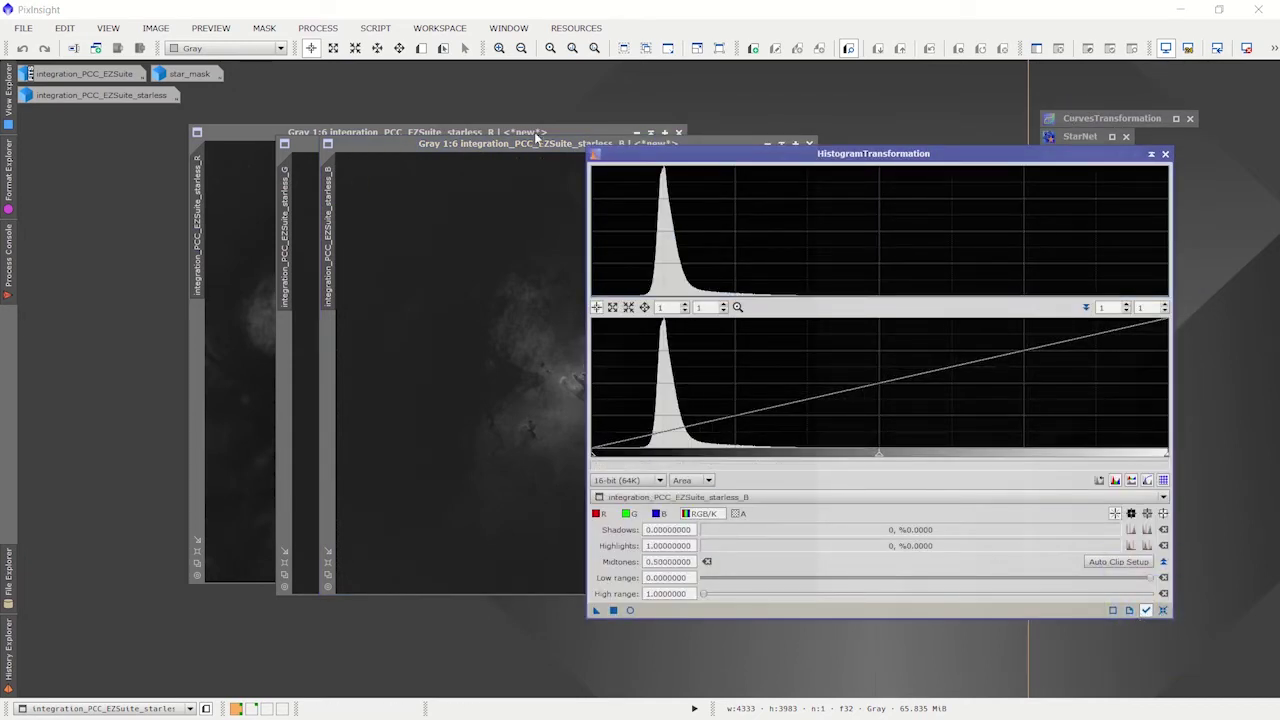
{"action": "left_click", "coordinate": [527, 145]}
{"action": "left_click_drag", "start_coordinate": [527, 145], "coordinate": [331, 162]}
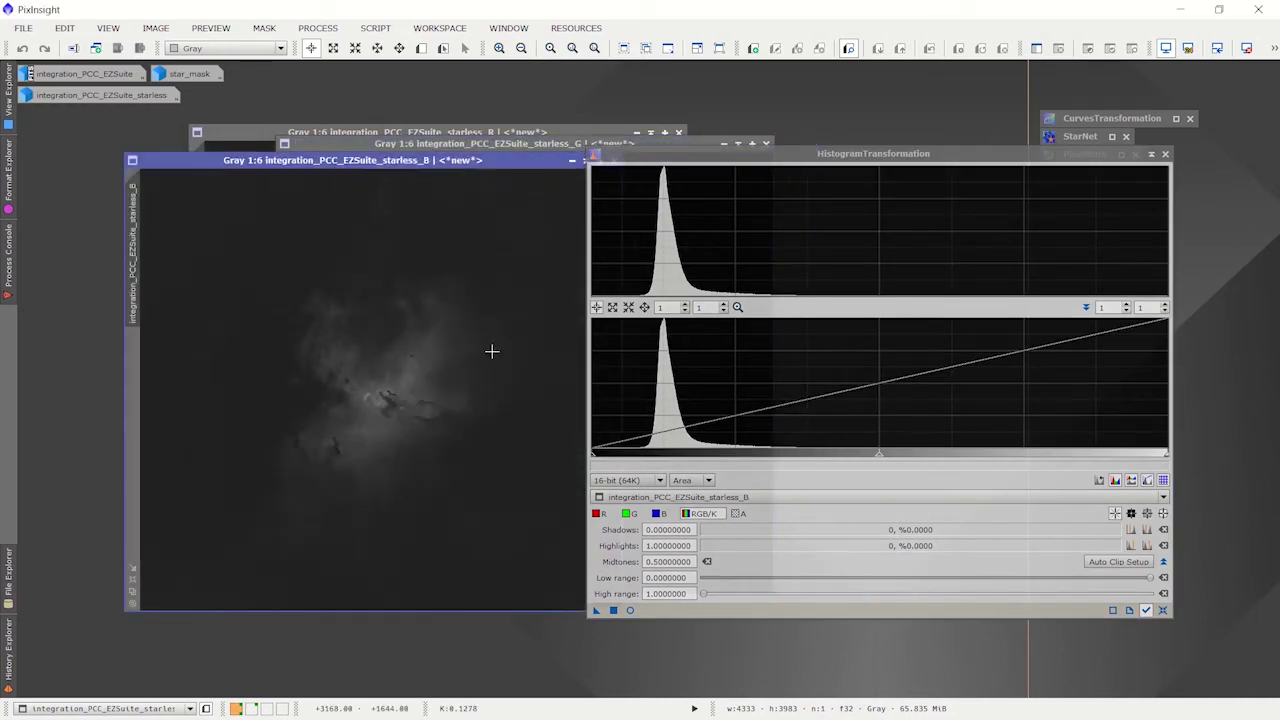
{"action": "left_click_drag", "start_coordinate": [593, 456], "coordinate": [611, 457]}
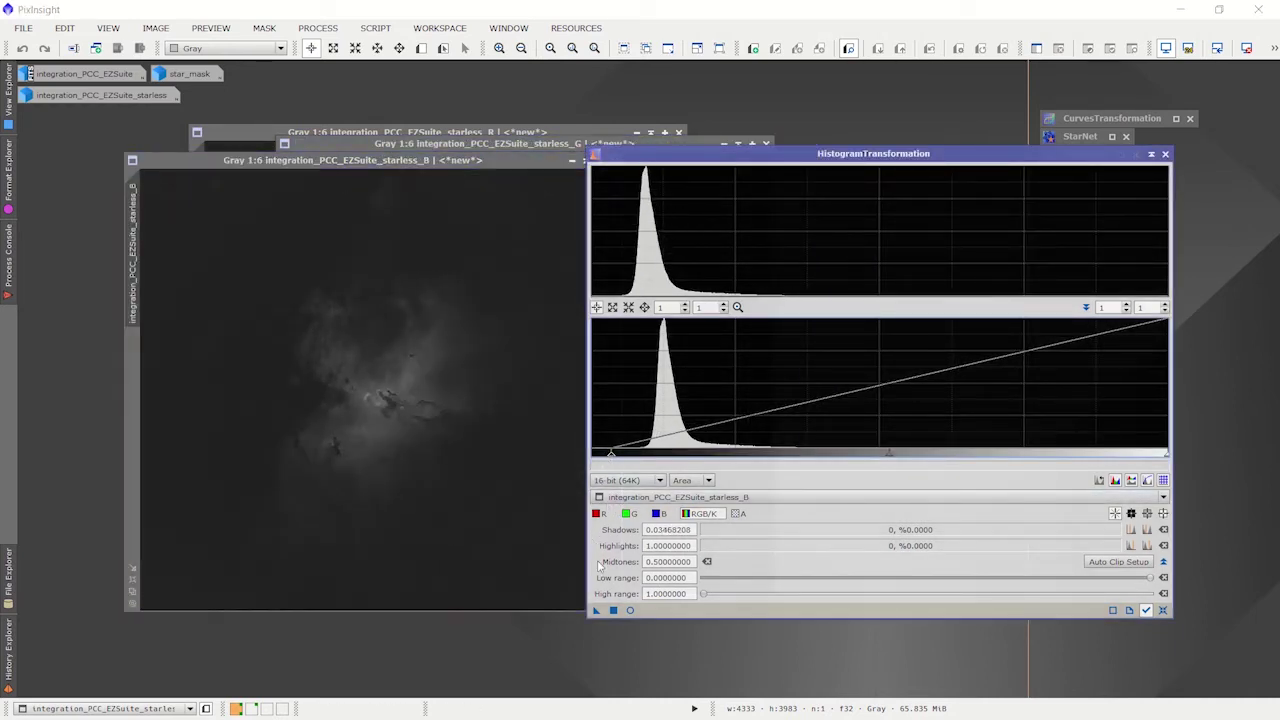
{"action": "left_click", "coordinate": [630, 610]}
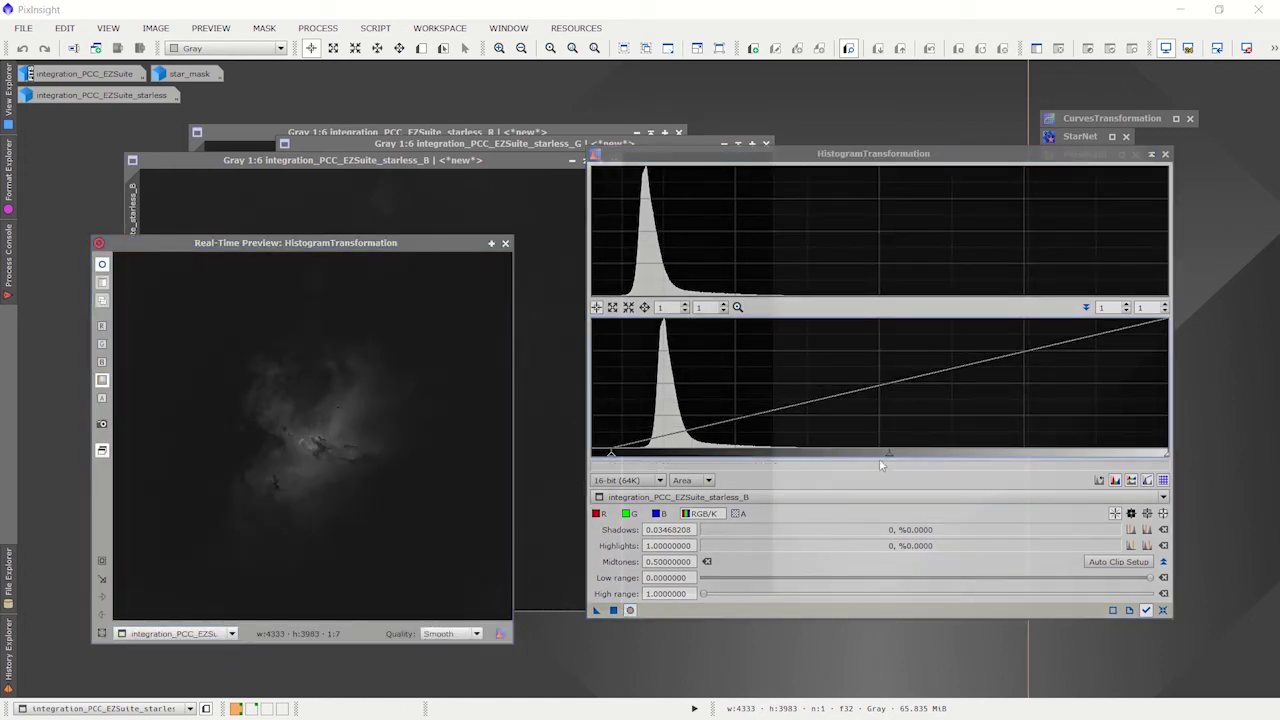
{"action": "left_click_drag", "start_coordinate": [887, 458], "coordinate": [852, 457]}
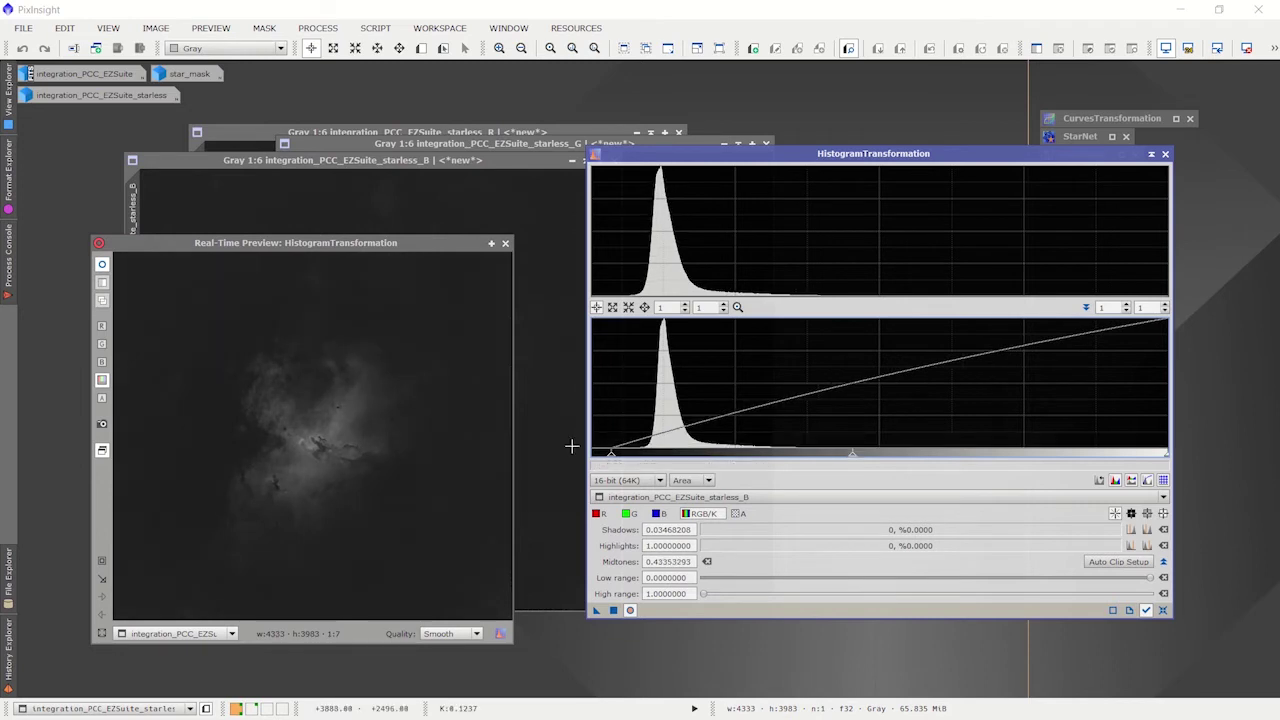
{"action": "left_click_drag", "start_coordinate": [611, 456], "coordinate": [617, 457]}
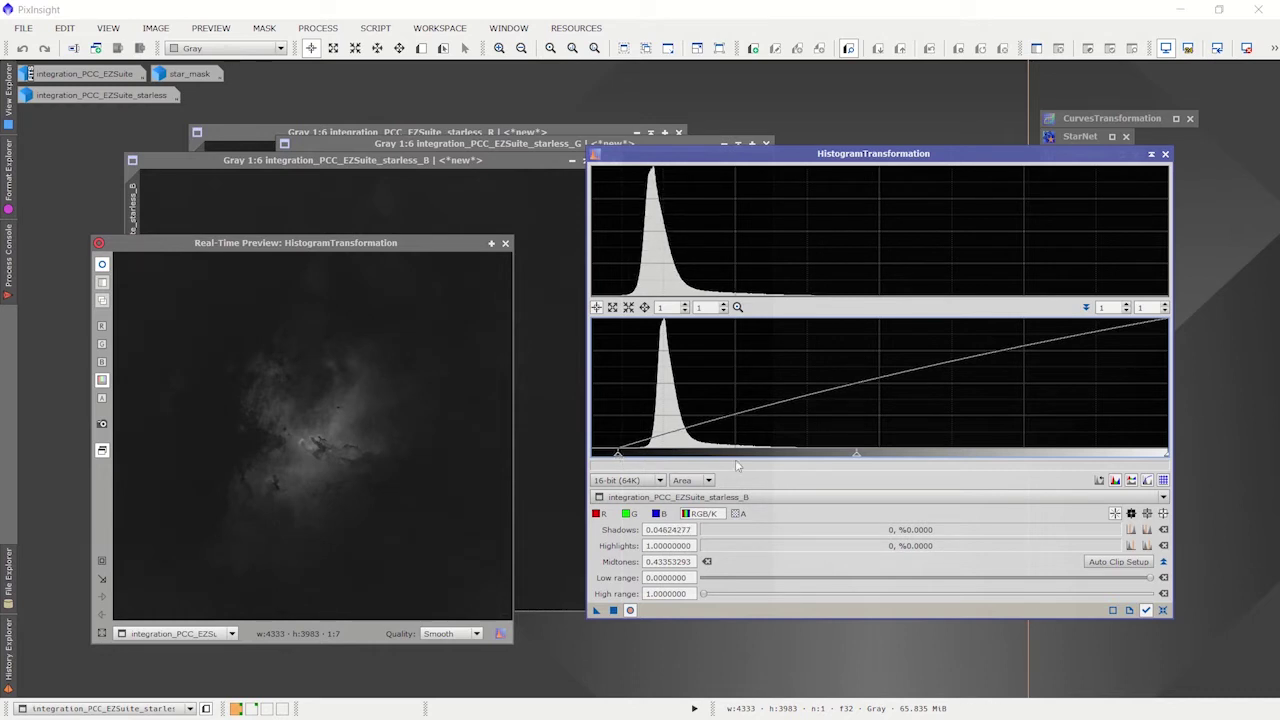
{"action": "left_click_drag", "start_coordinate": [854, 458], "coordinate": [847, 458]}
Step: Apply the stretch to starless_B, close the Real-Time Preview, and bring starless_G forward
{"action": "left_click_drag", "start_coordinate": [590, 610], "coordinate": [572, 481]}
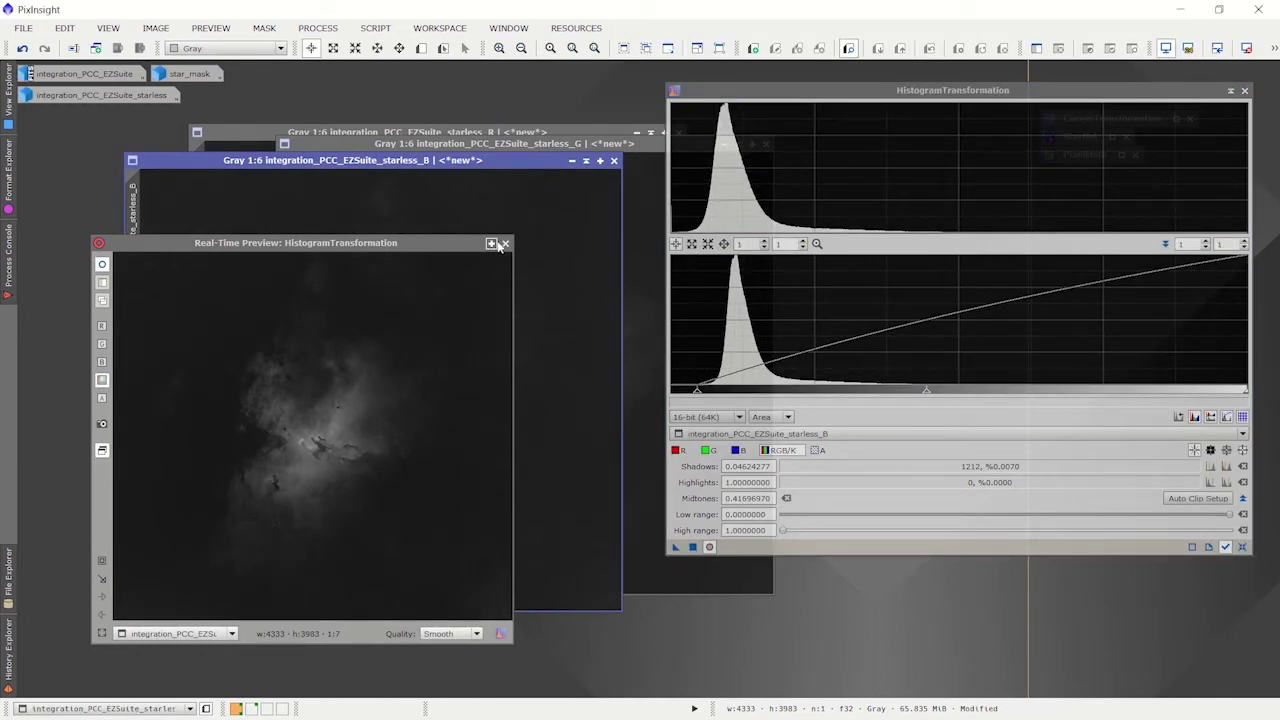
{"action": "left_click", "coordinate": [503, 244]}
{"action": "left_click_drag", "start_coordinate": [514, 156], "coordinate": [402, 180]}
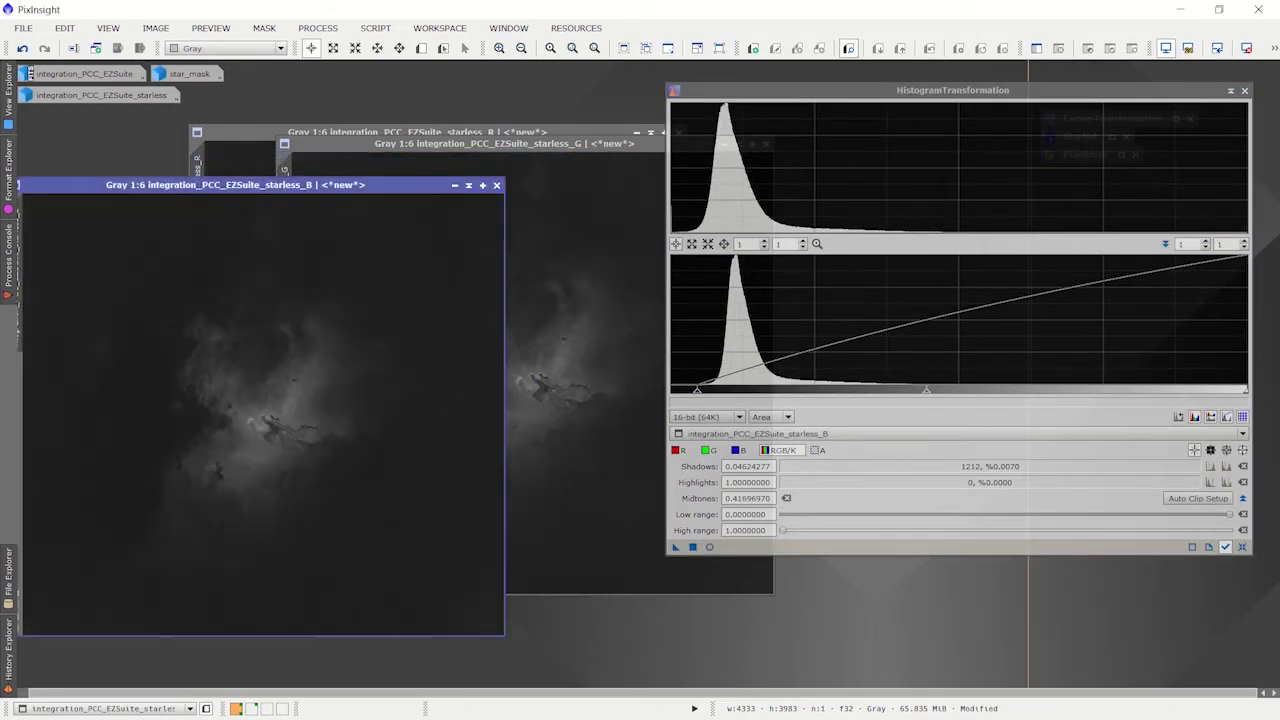
{"action": "left_click_drag", "start_coordinate": [580, 143], "coordinate": [432, 147]}
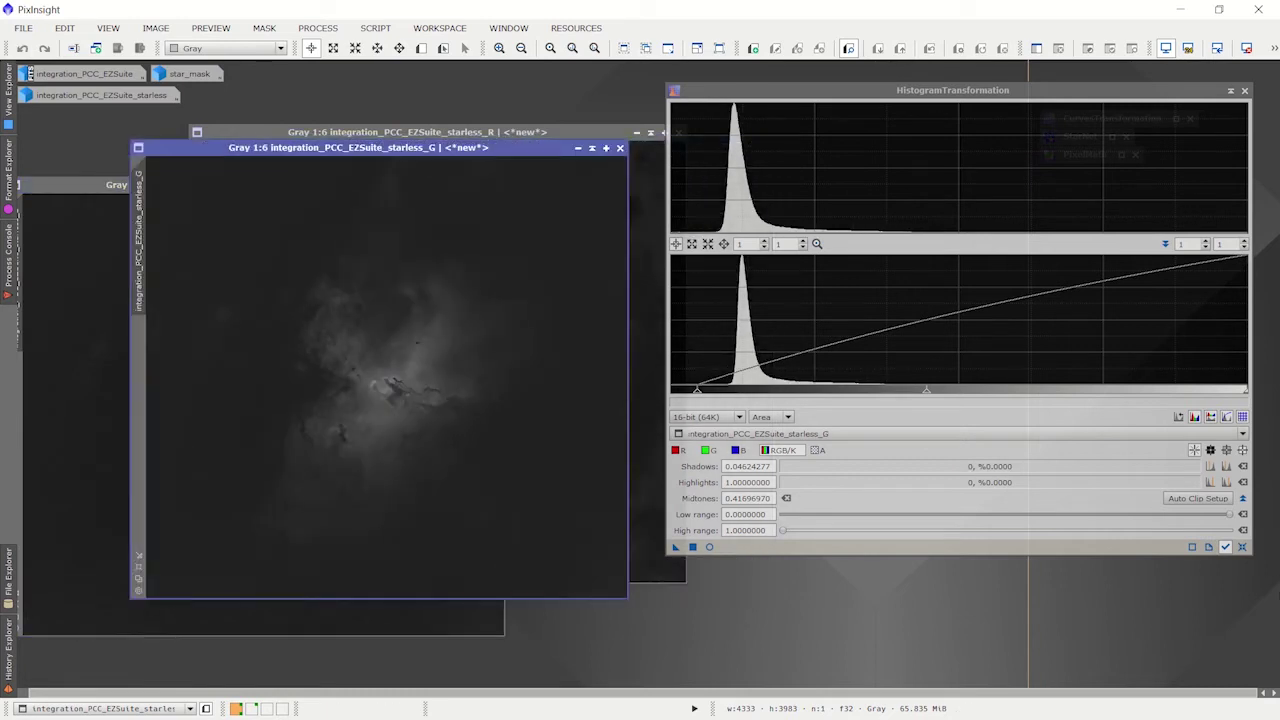
Step: Stretch starless_G with shadows 0.04277457 and midtones 0.46856465 after resetting HistogramTransformation
{"action": "left_click", "coordinate": [1242, 548]}
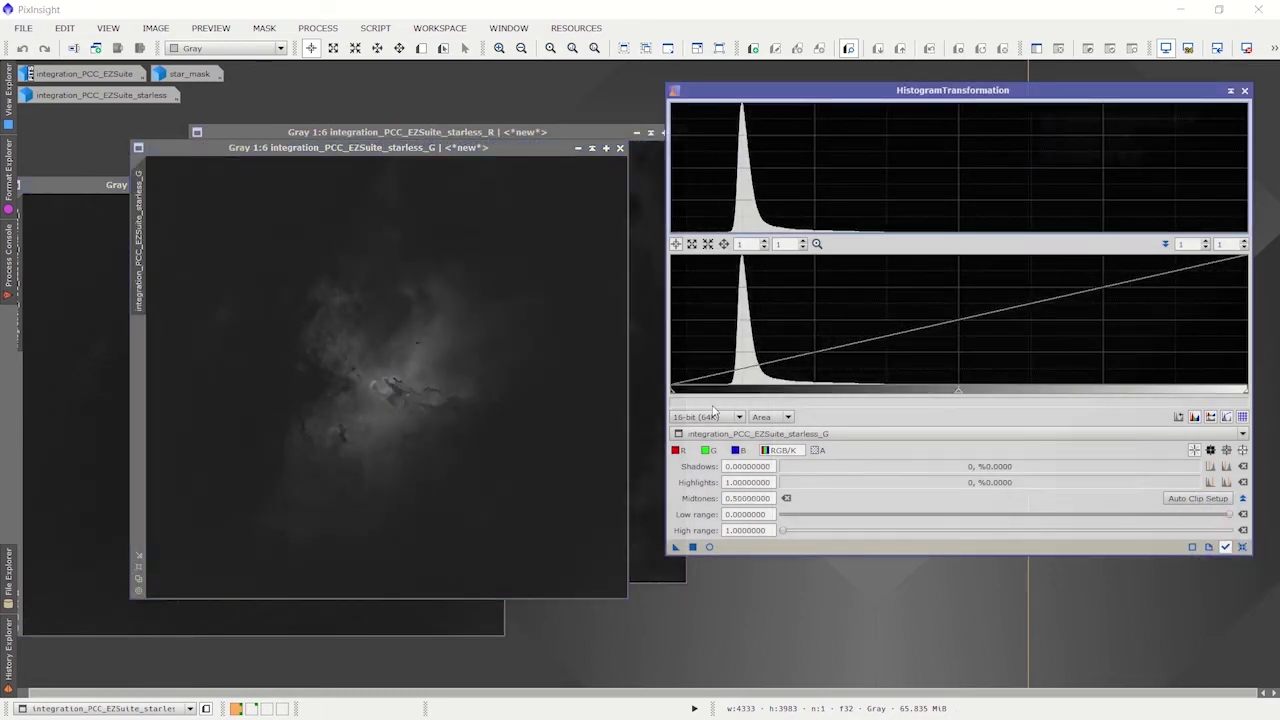
{"action": "left_click_drag", "start_coordinate": [673, 394], "coordinate": [684, 394]}
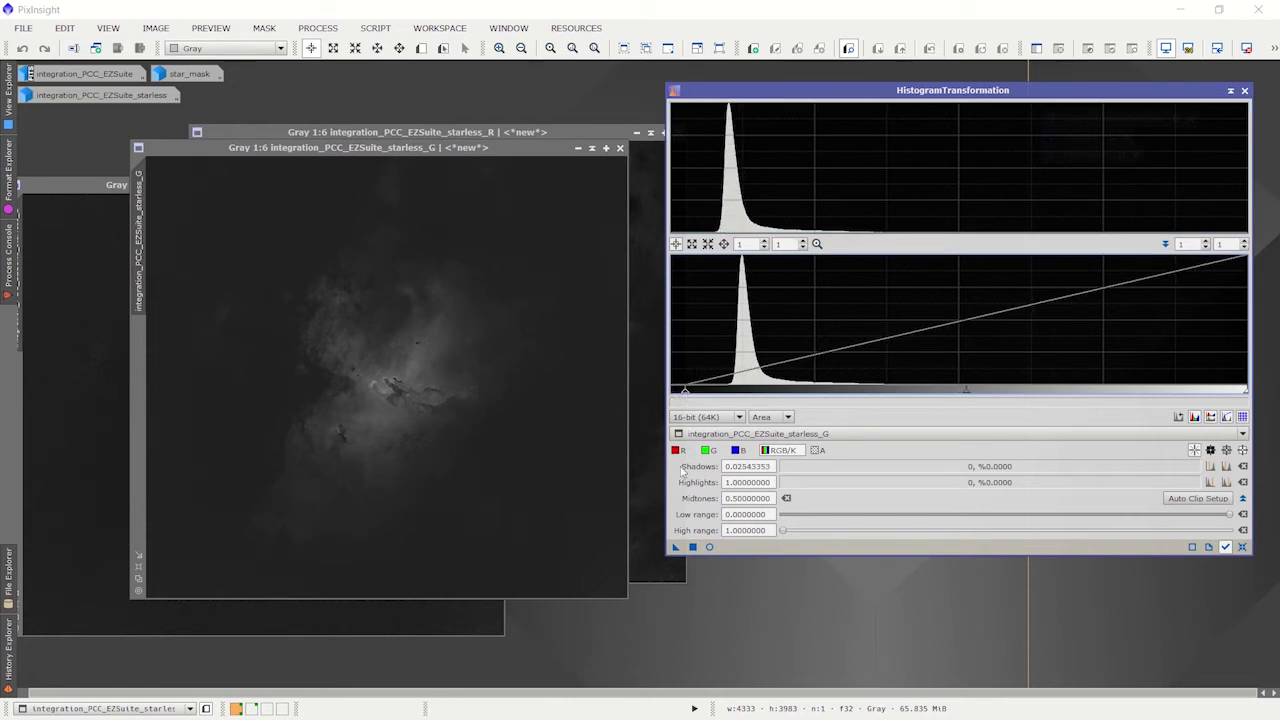
{"action": "left_click", "coordinate": [709, 547]}
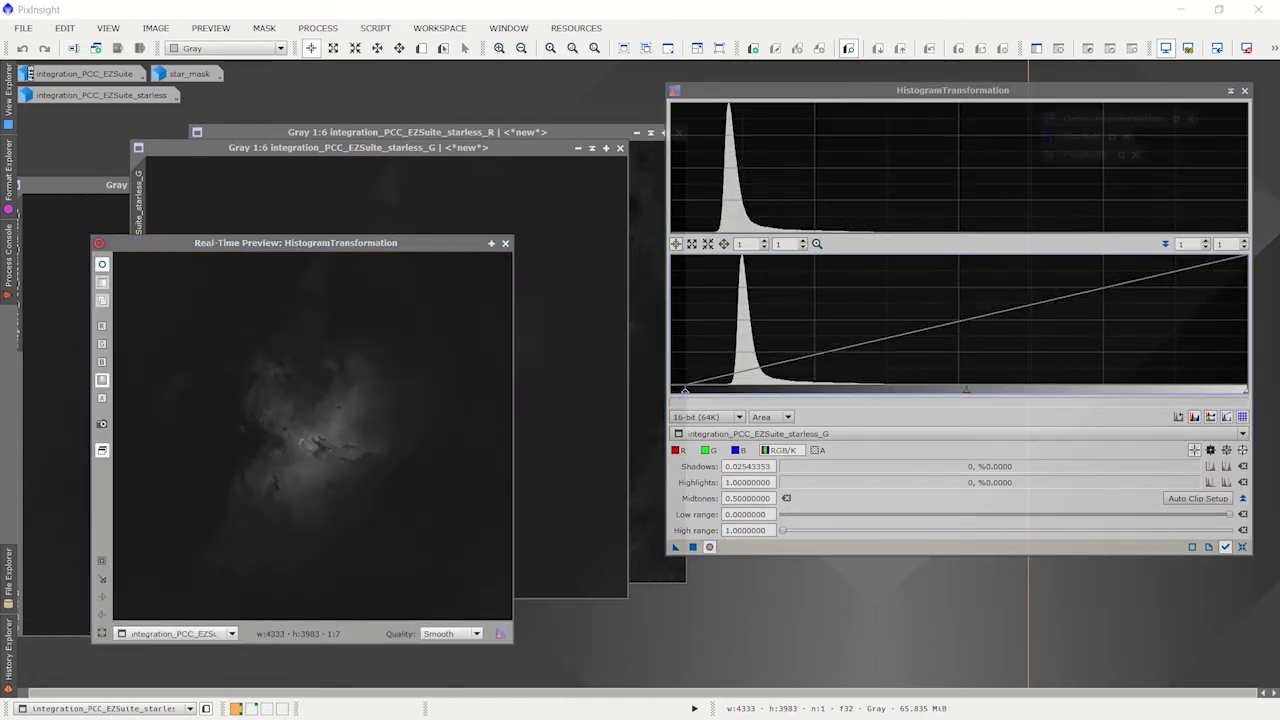
{"action": "left_click_drag", "start_coordinate": [966, 390], "coordinate": [948, 393]}
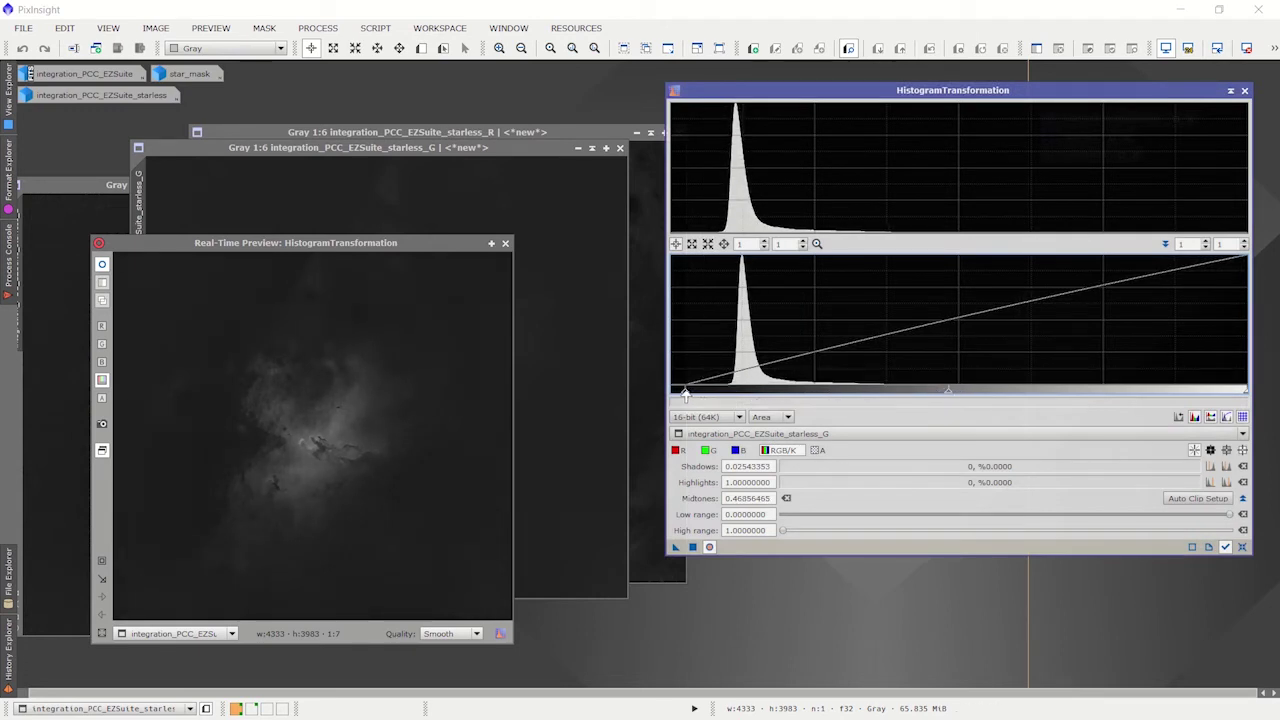
{"action": "left_click_drag", "start_coordinate": [686, 394], "coordinate": [696, 394]}
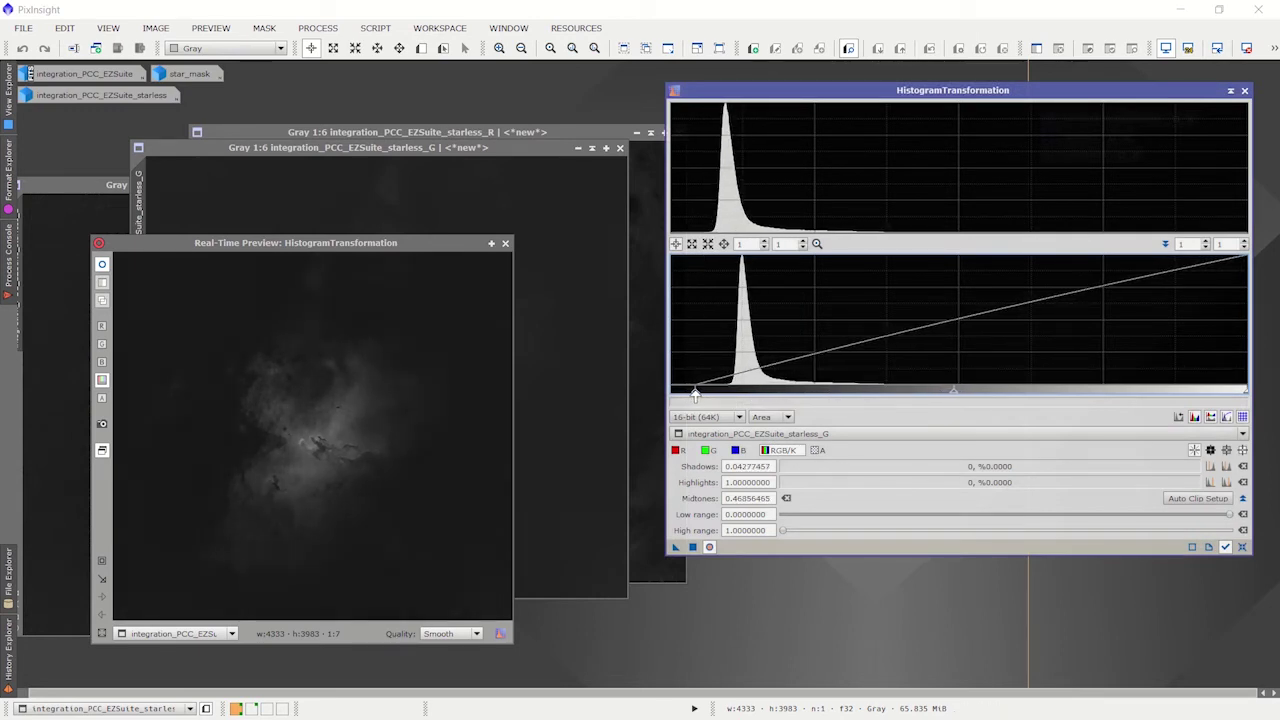
{"action": "left_click_drag", "start_coordinate": [676, 548], "coordinate": [590, 486]}
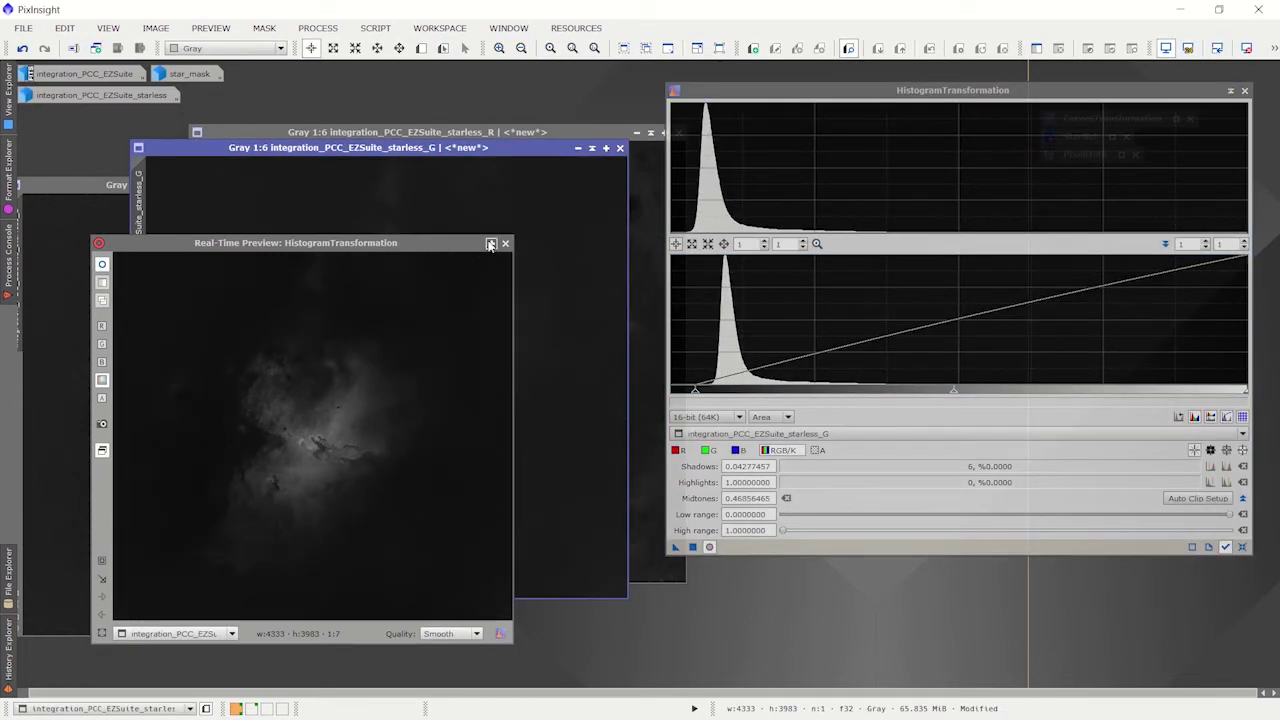
Step: Close the live preview, bring starless_R forward, and iconize HistogramTransformation
{"action": "left_click", "coordinate": [491, 244]}
{"action": "left_click_drag", "start_coordinate": [525, 149], "coordinate": [441, 205]}
{"action": "left_click", "coordinate": [522, 137]}
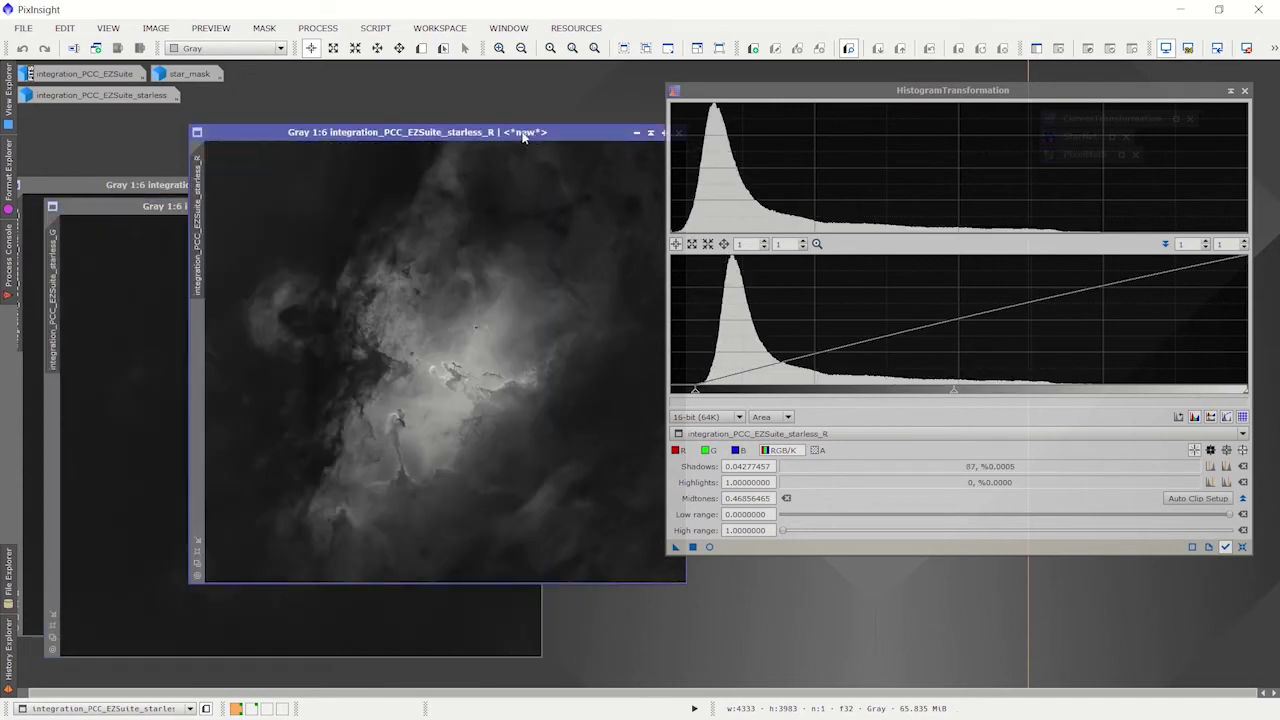
{"action": "left_click_drag", "start_coordinate": [522, 137], "coordinate": [662, 168]}
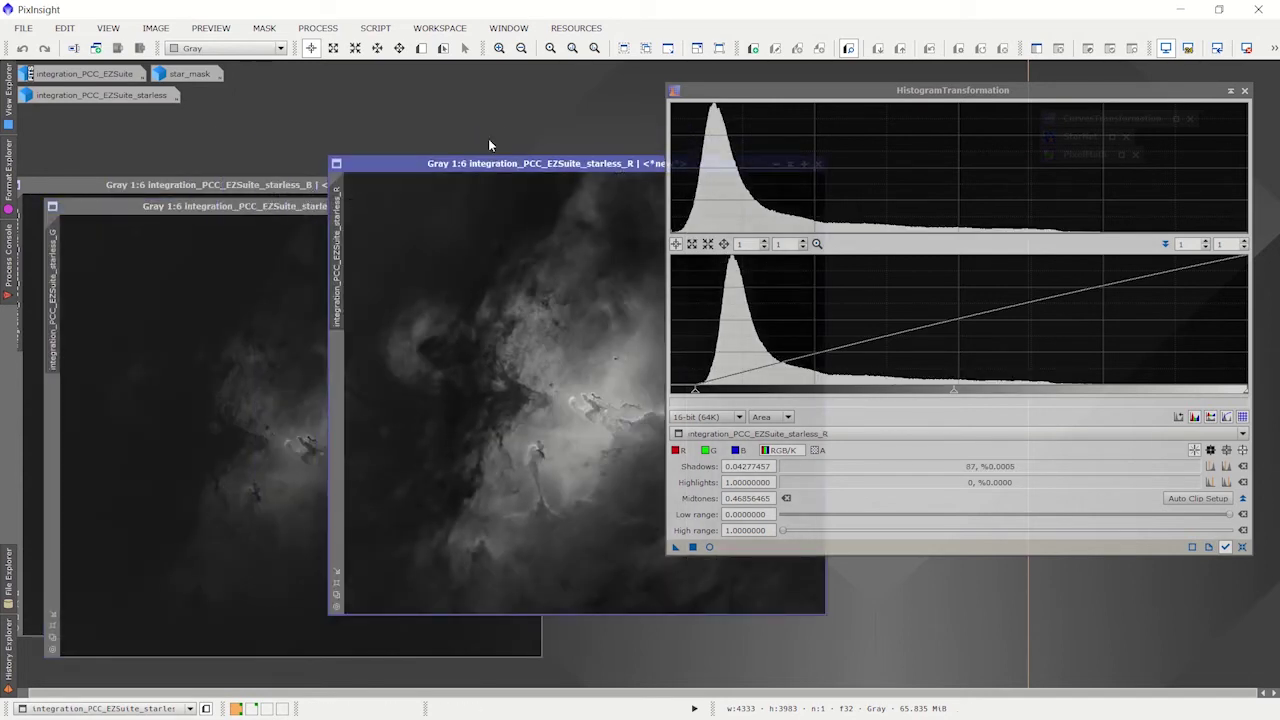
{"action": "left_click_drag", "start_coordinate": [489, 173], "coordinate": [365, 173]}
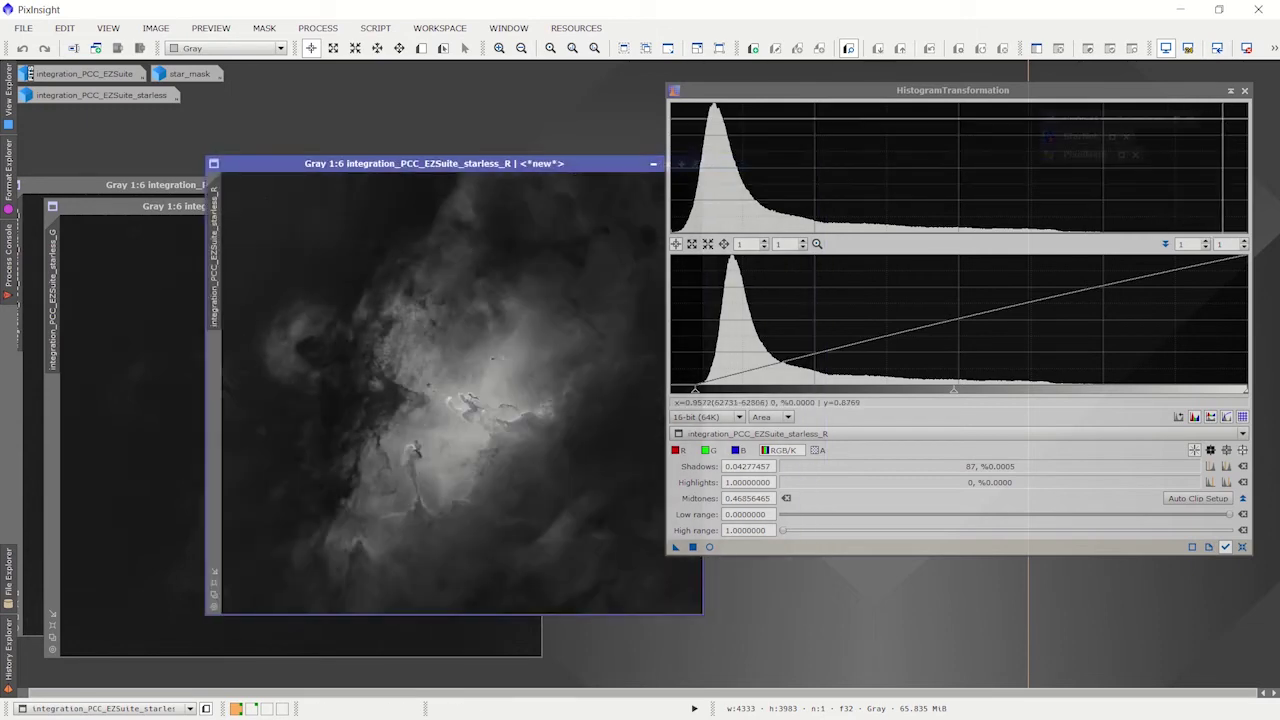
{"action": "left_click", "coordinate": [1231, 91]}
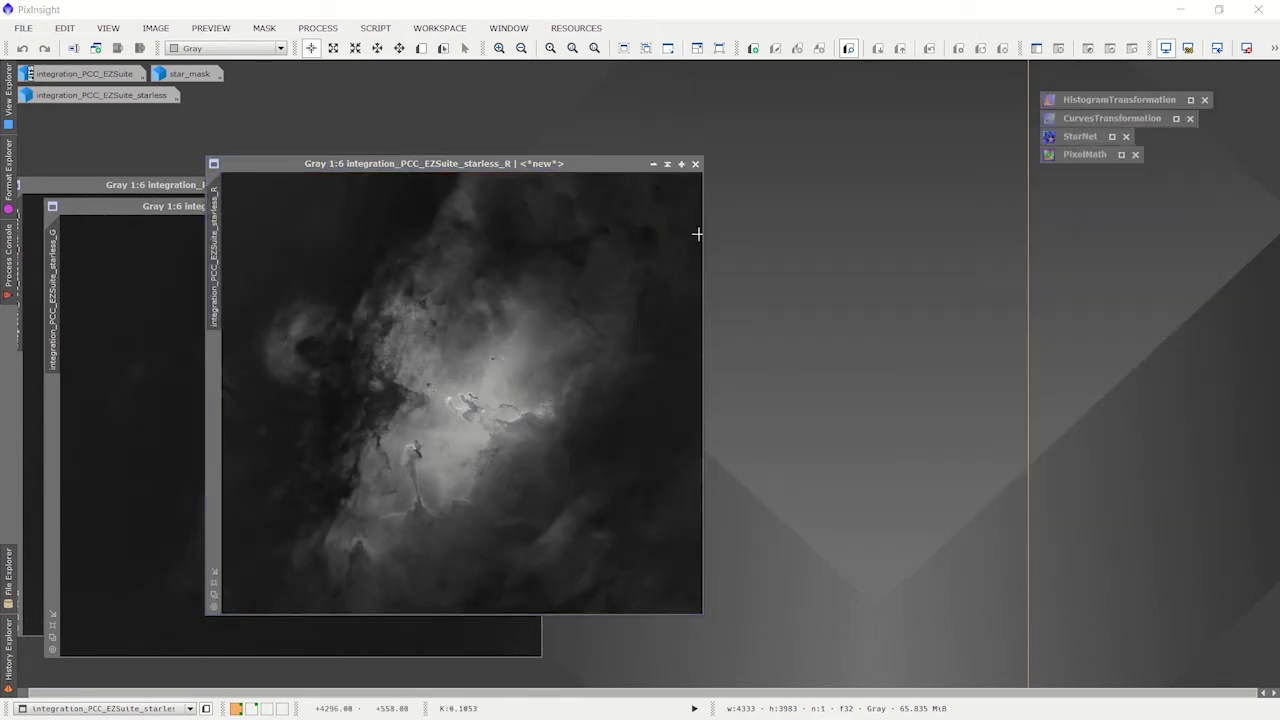
Step: Iconize the starless_R, starless_B and starless_G channel windows
{"action": "left_click_drag", "start_coordinate": [575, 168], "coordinate": [684, 131]}
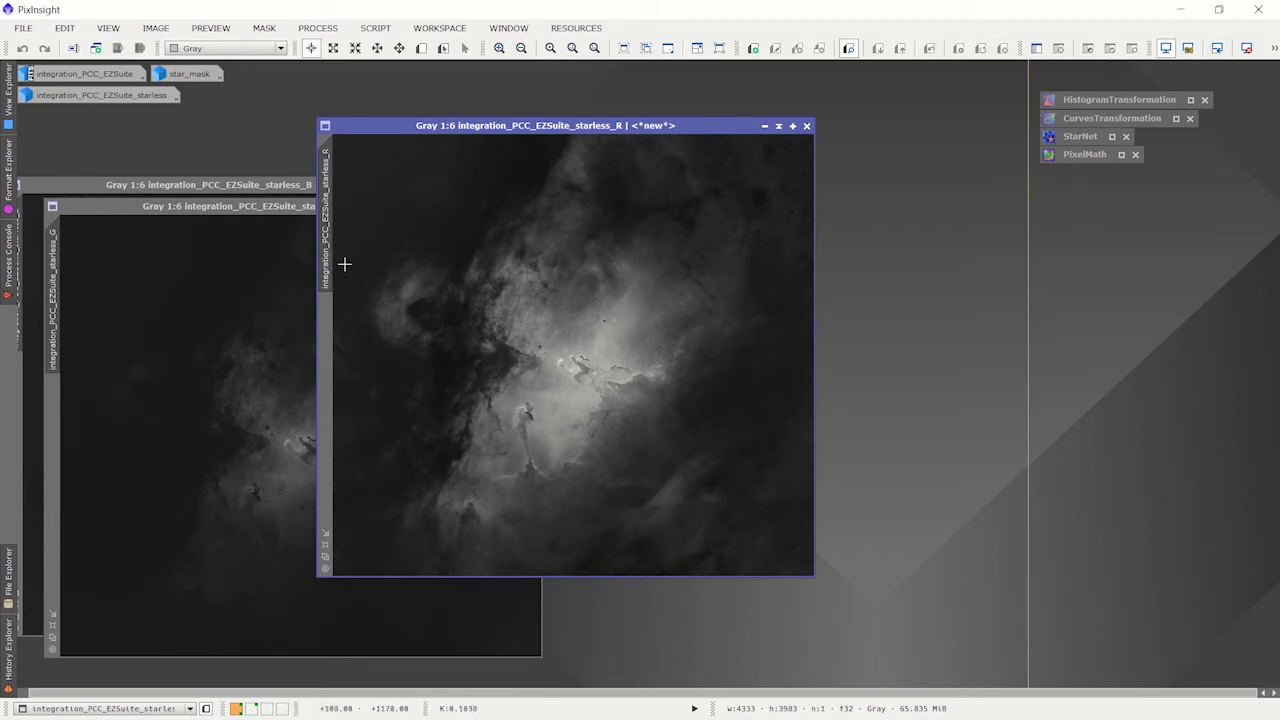
{"action": "left_click", "coordinate": [253, 187]}
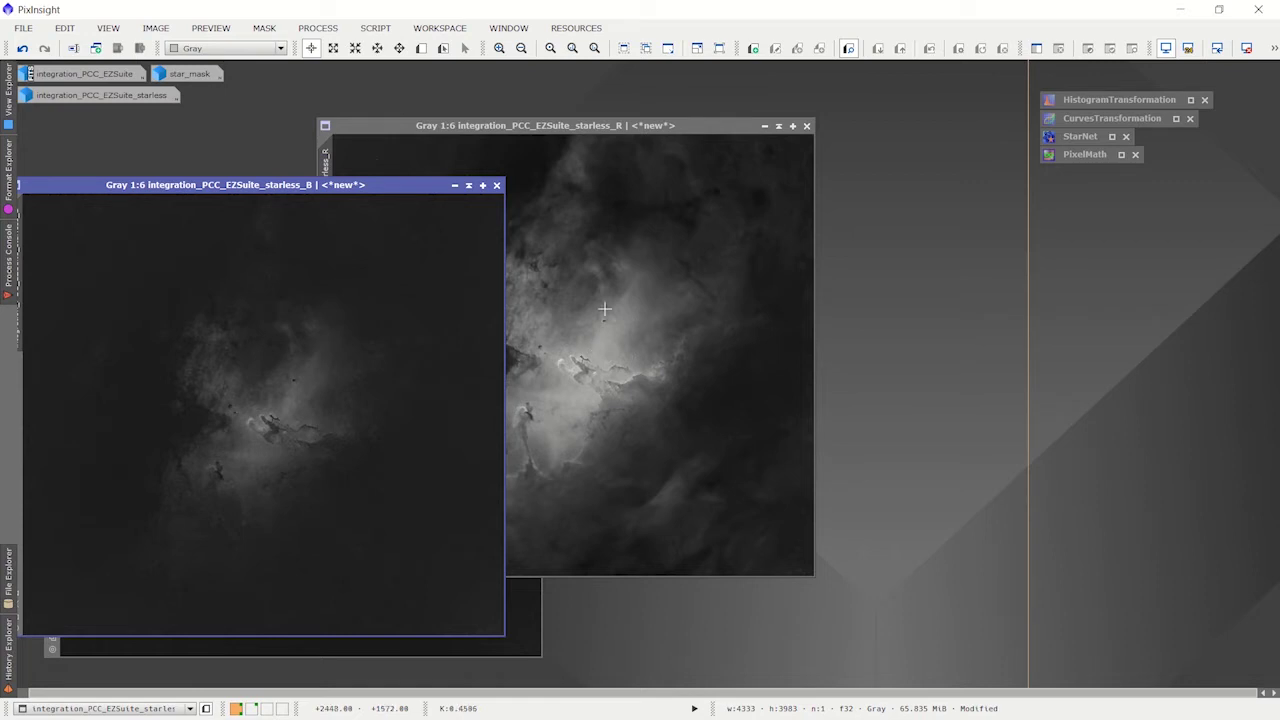
{"action": "left_click", "coordinate": [531, 156]}
{"action": "left_click_drag", "start_coordinate": [531, 156], "coordinate": [324, 199]}
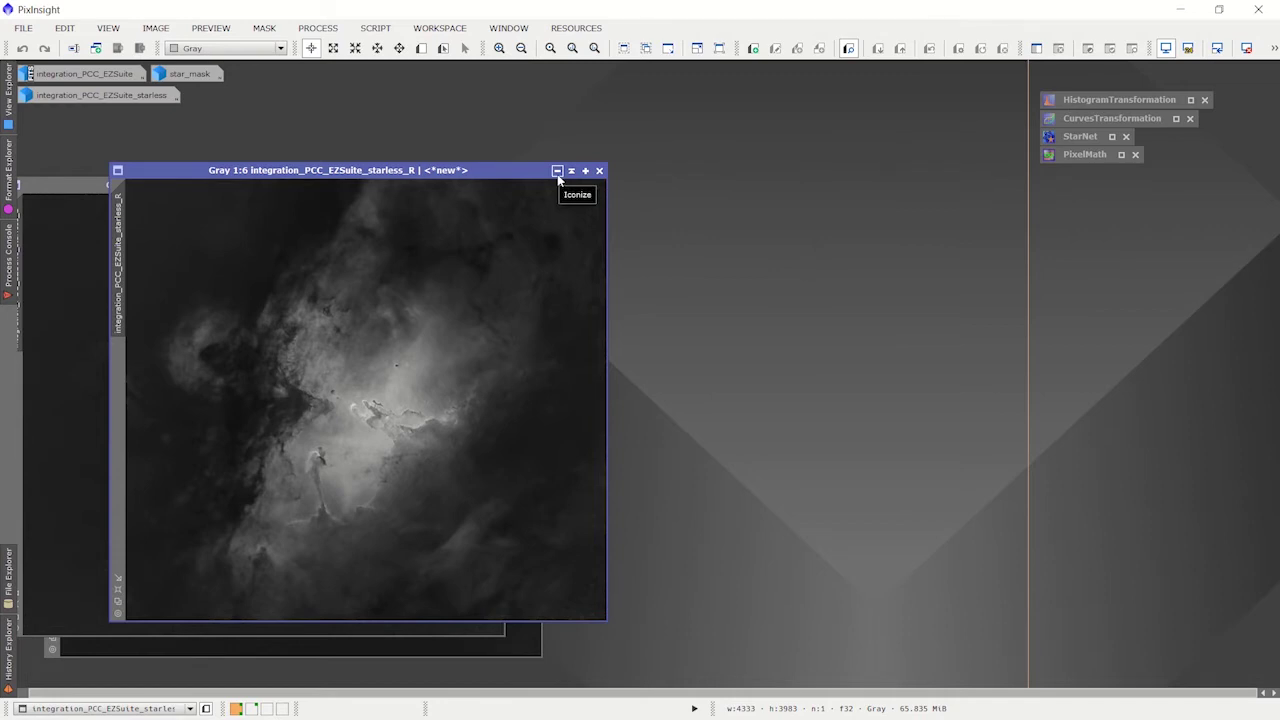
{"action": "left_click", "coordinate": [557, 172]}
{"action": "left_click", "coordinate": [452, 185]}
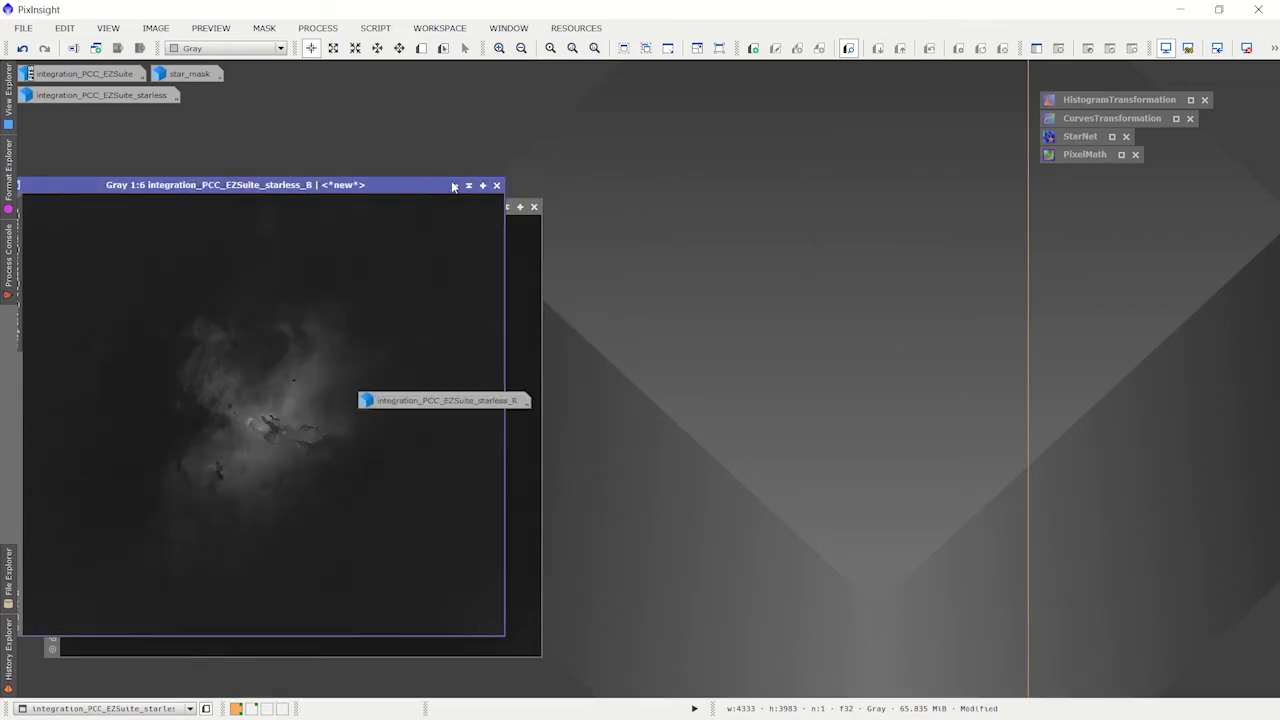
{"action": "left_click", "coordinate": [505, 206]}
Step: Stack the R, B and G icons in a column at the top and open PixelMath
{"action": "left_click_drag", "start_coordinate": [445, 400], "coordinate": [366, 74]}
{"action": "left_click_drag", "start_coordinate": [348, 419], "coordinate": [382, 95]}
{"action": "left_click_drag", "start_coordinate": [361, 438], "coordinate": [360, 113]}
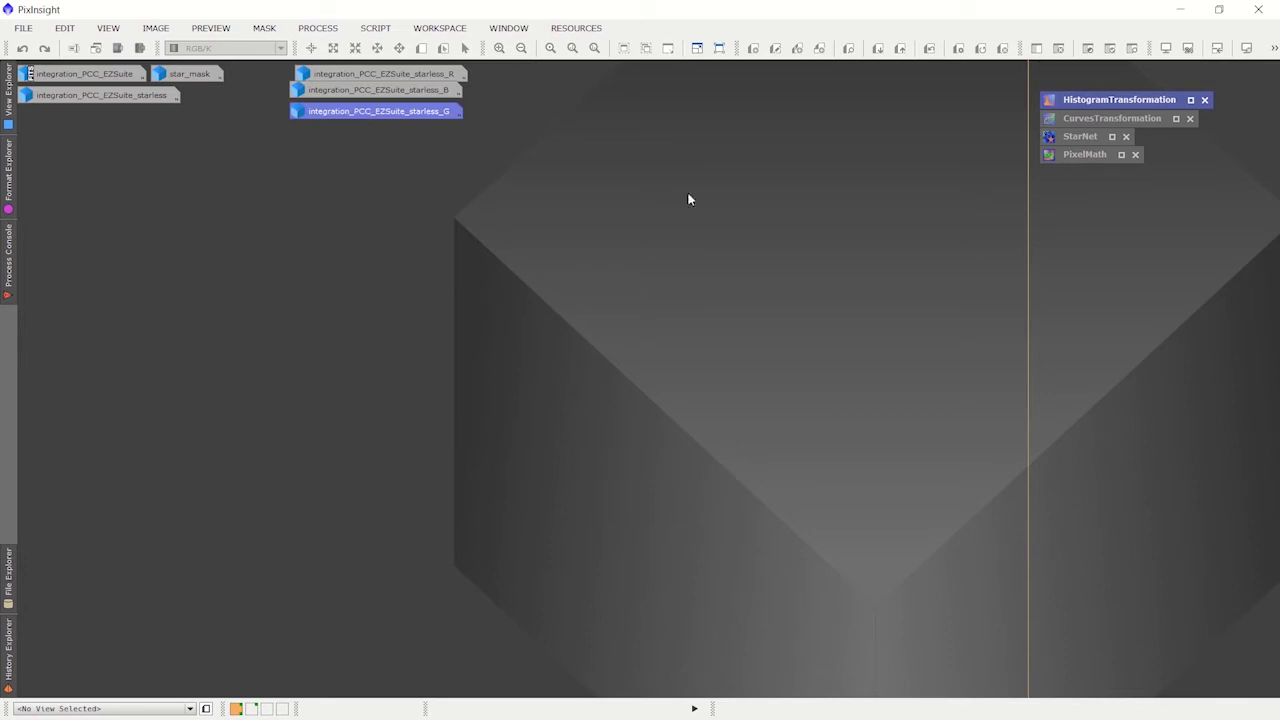
{"action": "double_click", "coordinate": [1061, 155]}
{"action": "left_click_drag", "start_coordinate": [856, 158], "coordinate": [633, 121]}
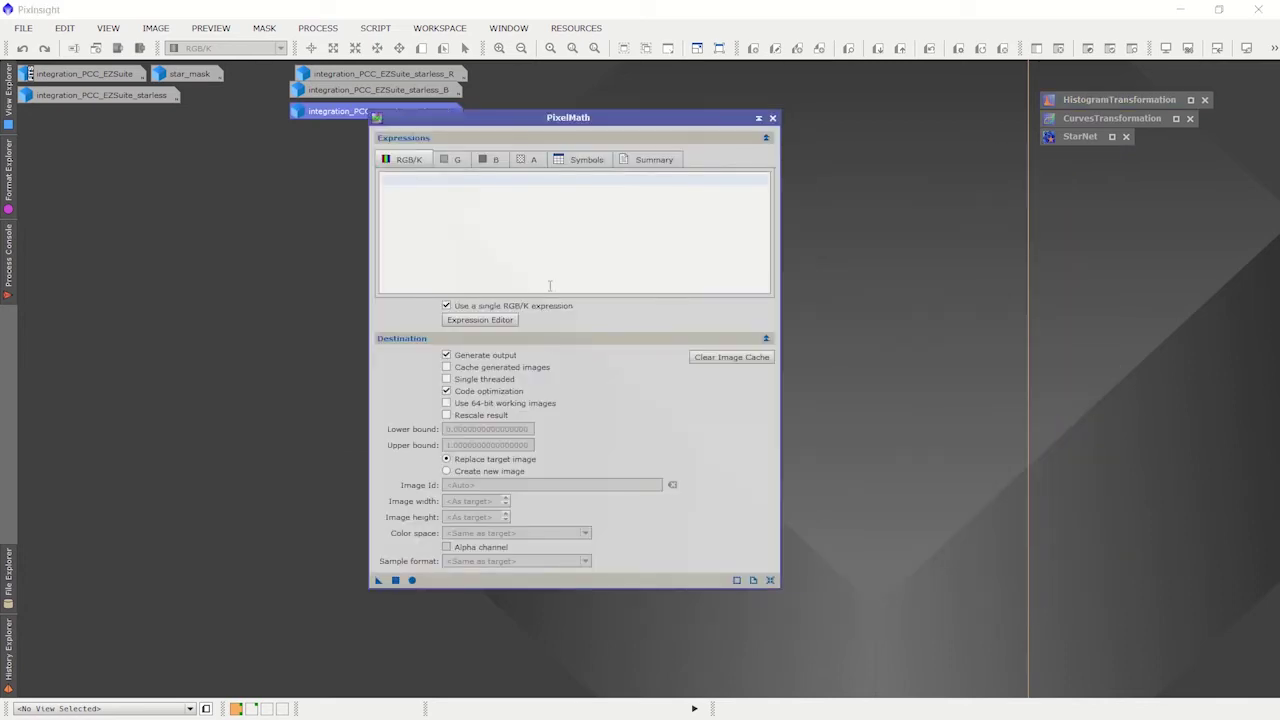
Step: Enter the PixelMath expression starless_R-starless_B in the Expression Editor
{"action": "left_click", "coordinate": [489, 322]}
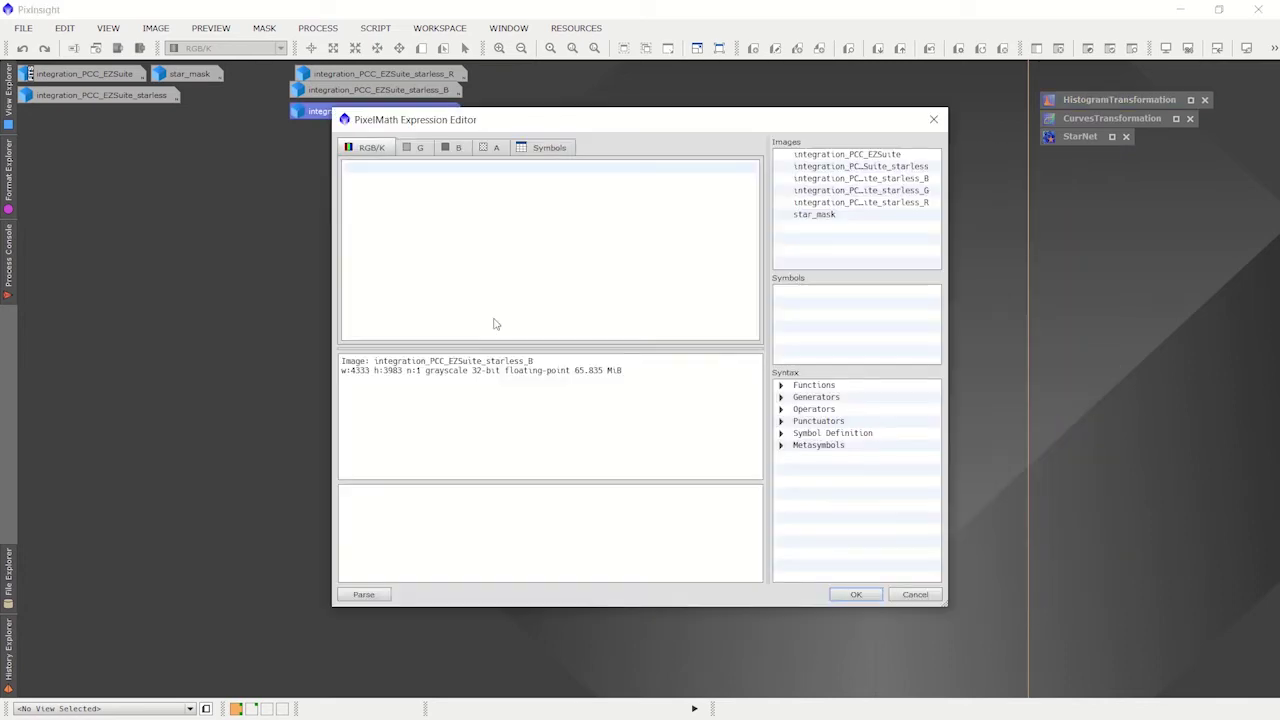
{"action": "double_click", "coordinate": [862, 203]}
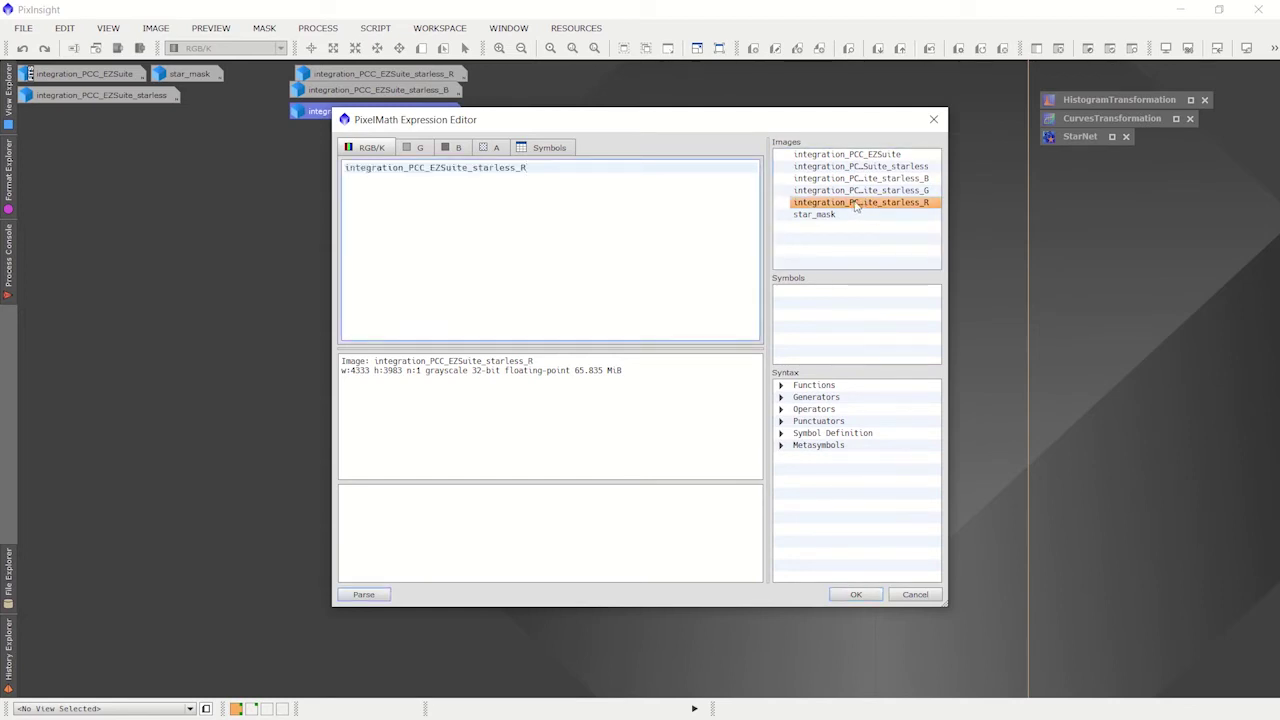
{"action": "type", "text": "-"}
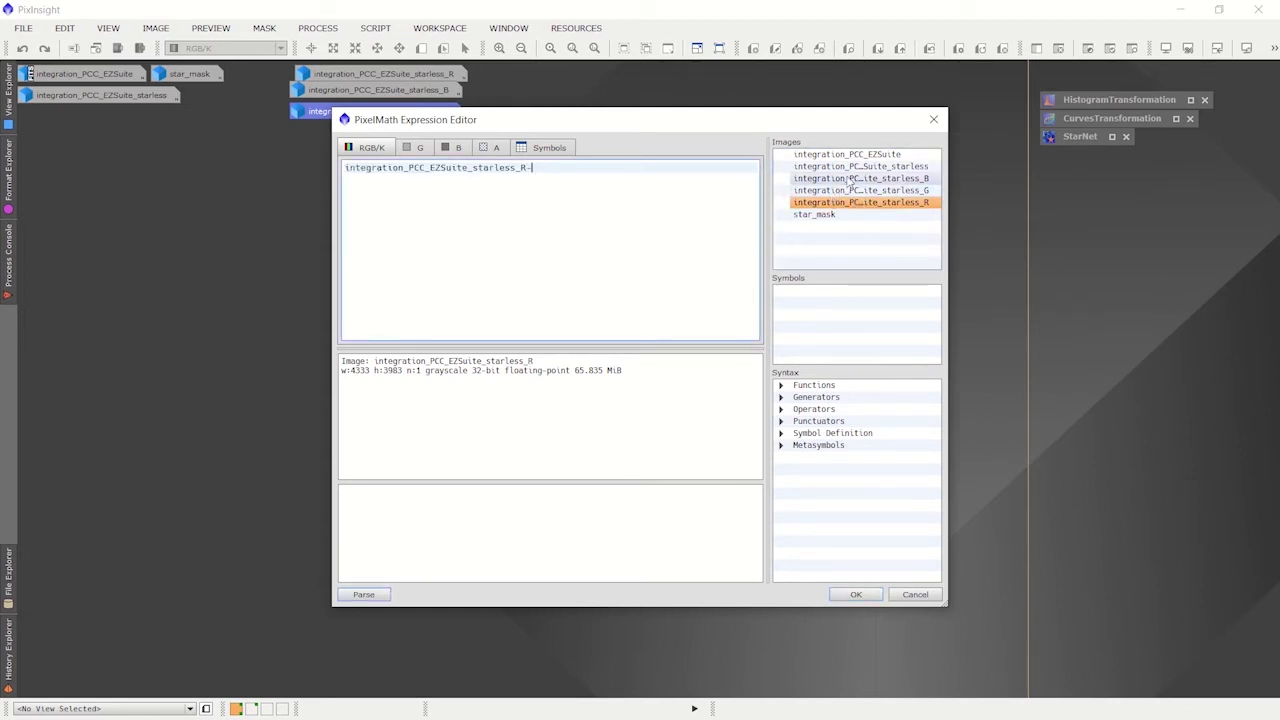
{"action": "double_click", "coordinate": [850, 179]}
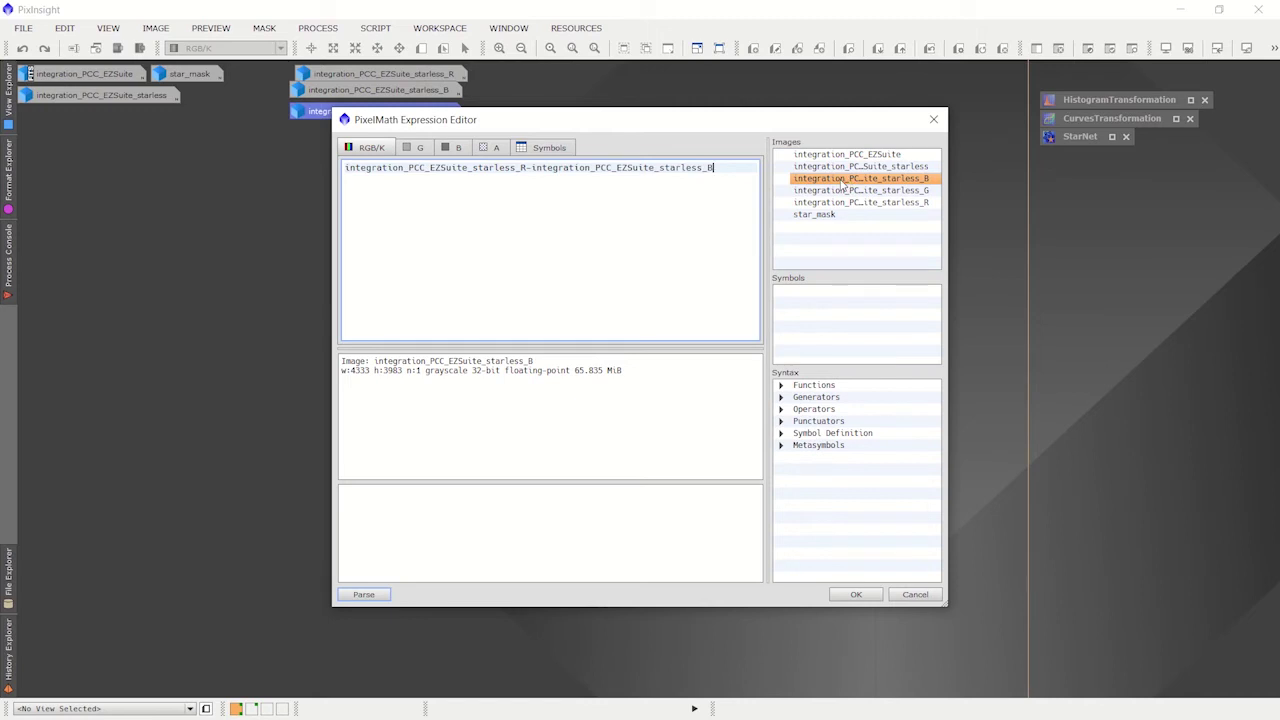
{"action": "left_click", "coordinate": [855, 595]}
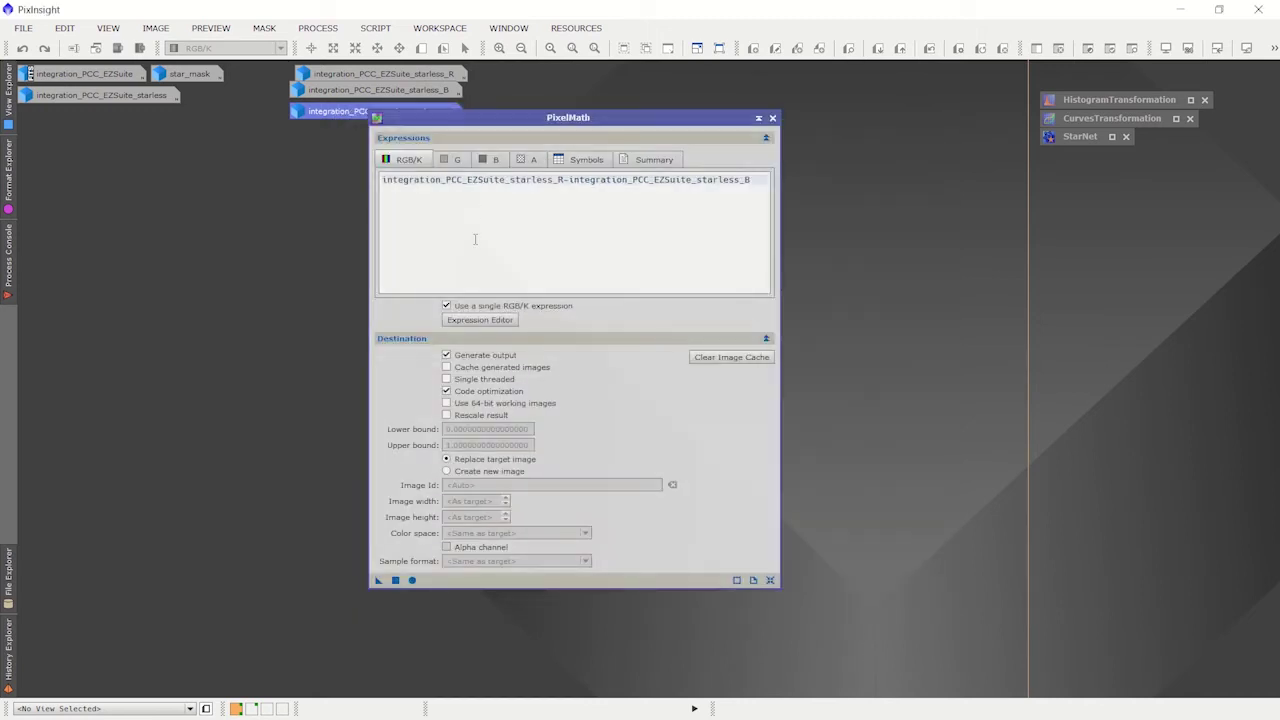
Step: Output to a new image named redminusblue and apply PixelMath to starless_R
{"action": "left_click", "coordinate": [447, 472]}
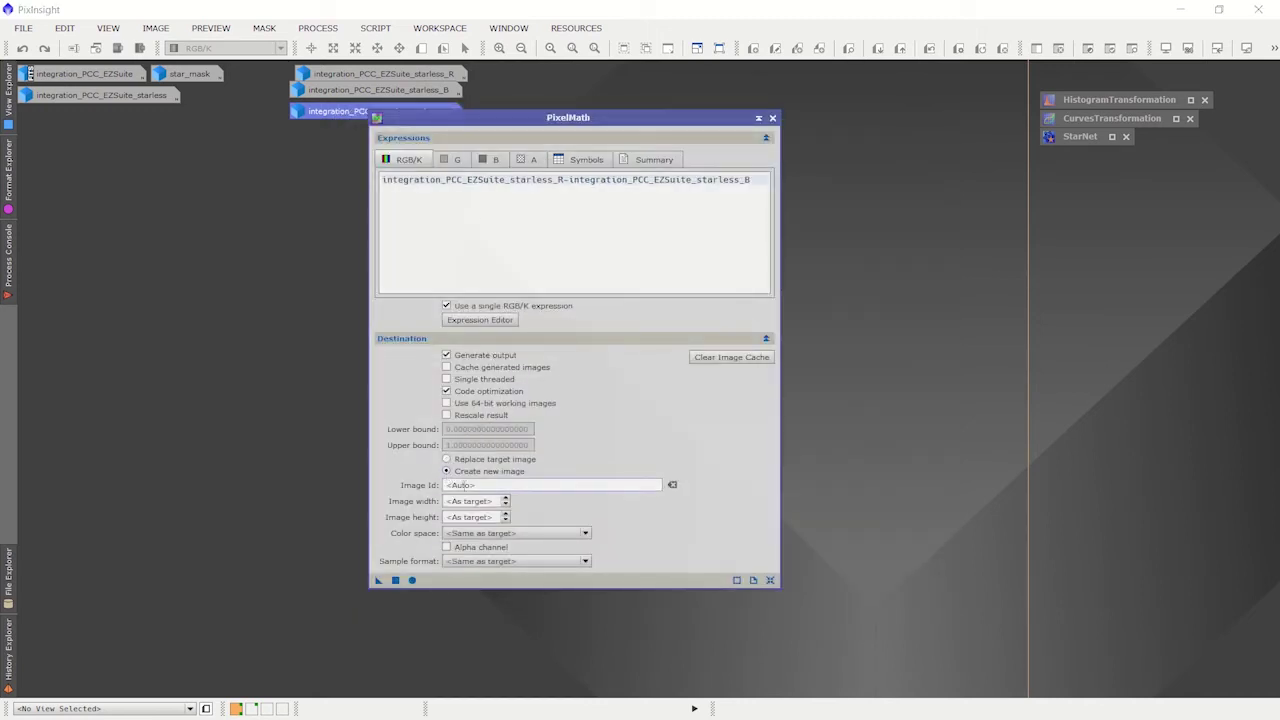
{"action": "left_click", "coordinate": [464, 485]}
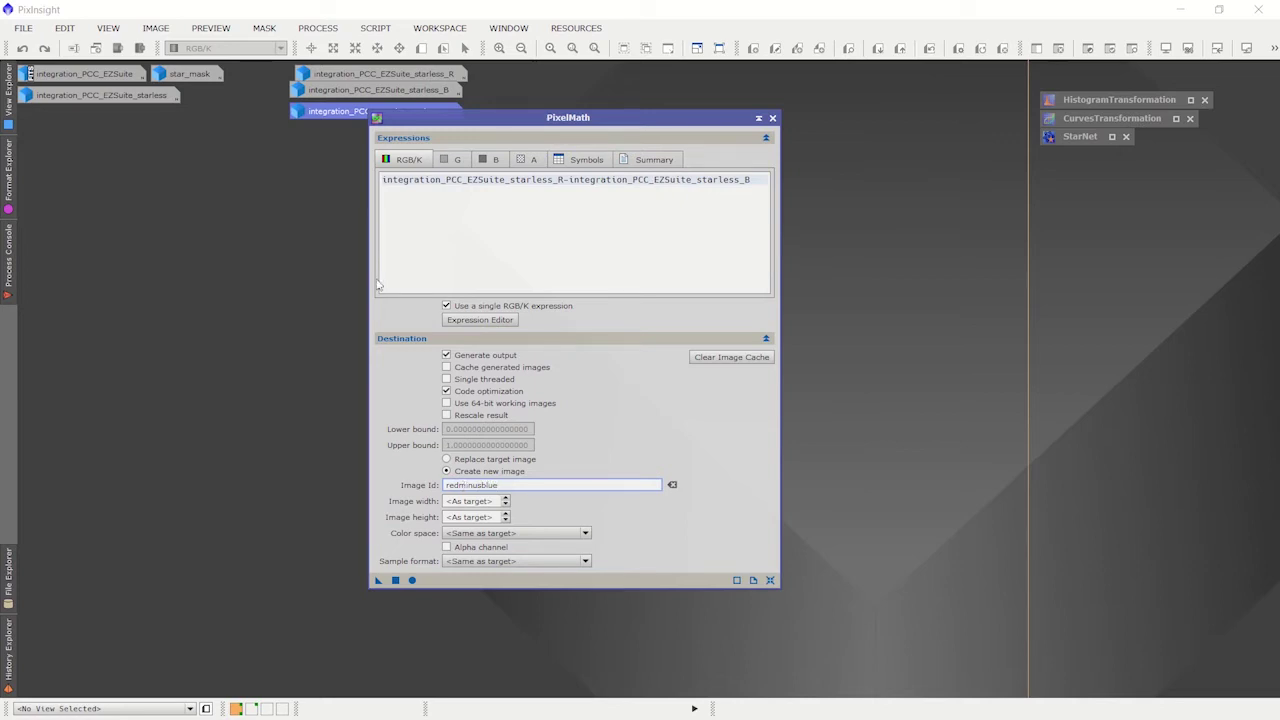
{"action": "double_click", "coordinate": [383, 73]}
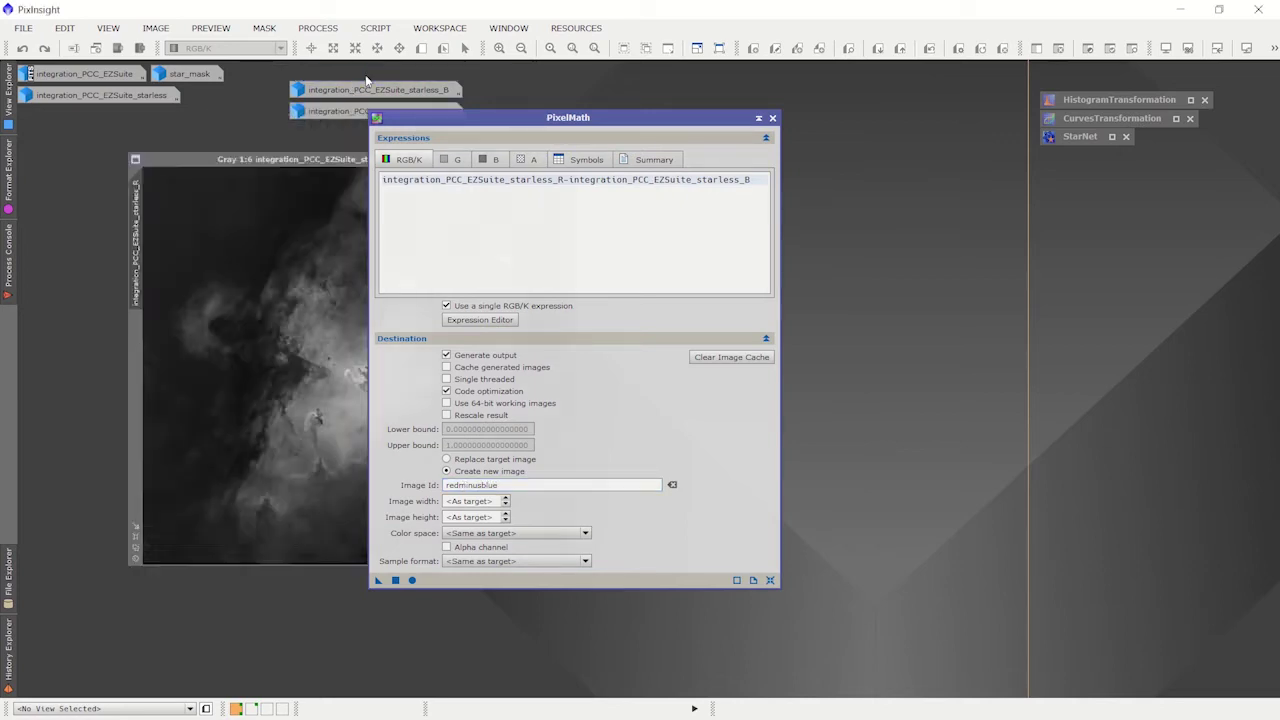
{"action": "left_click_drag", "start_coordinate": [490, 126], "coordinate": [737, 145]}
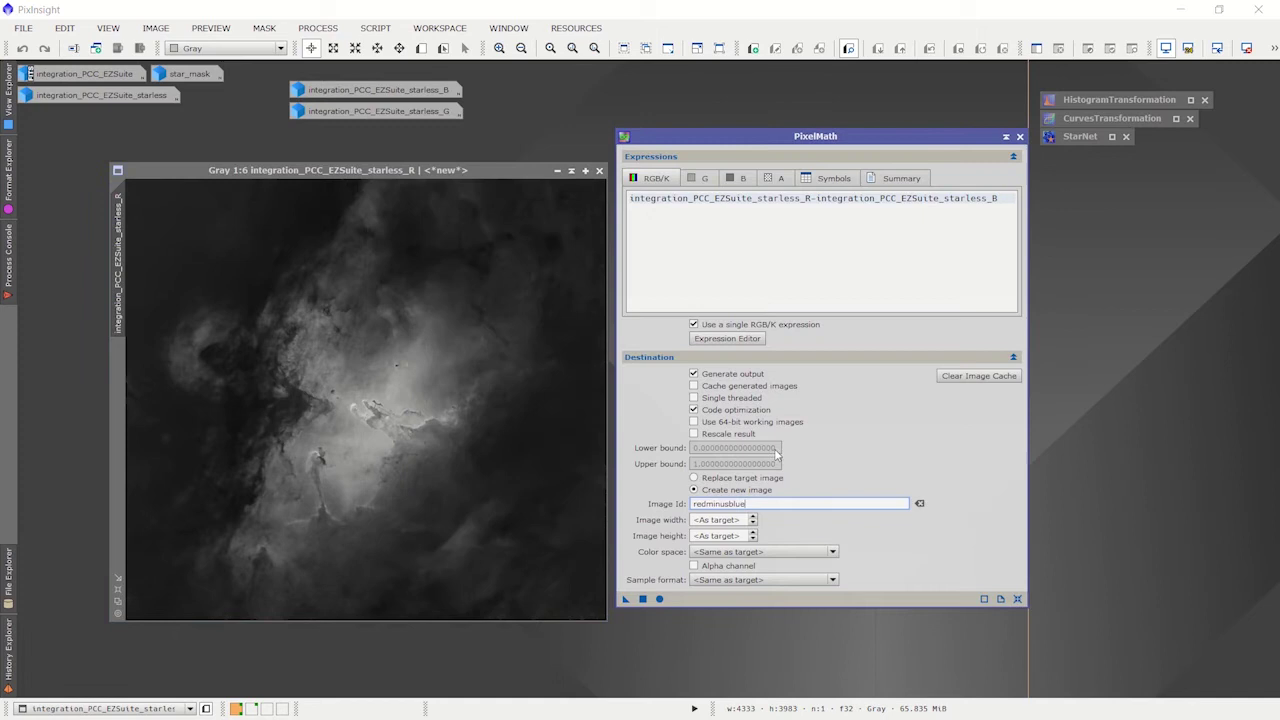
{"action": "left_click", "coordinate": [643, 599]}
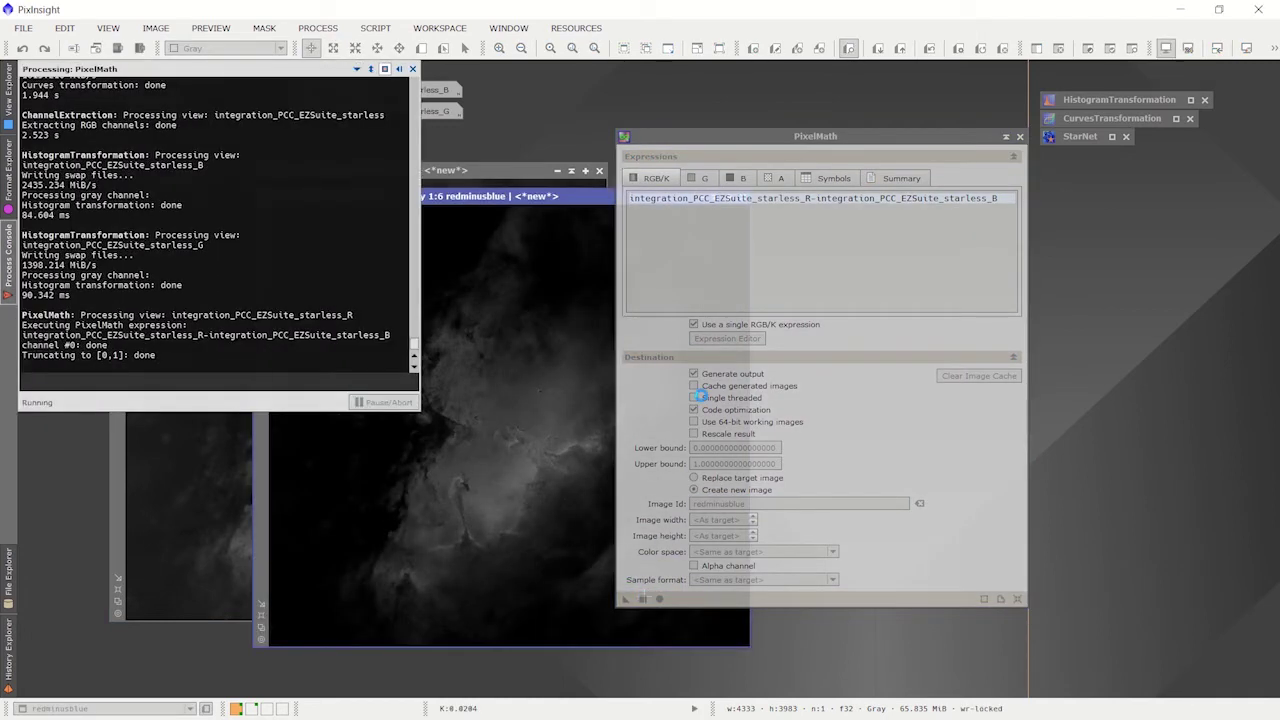
Step: Iconize PixelMath and starless_R, collapse the console, and open starless_B beside redminusblue
{"action": "left_click", "coordinate": [1006, 136]}
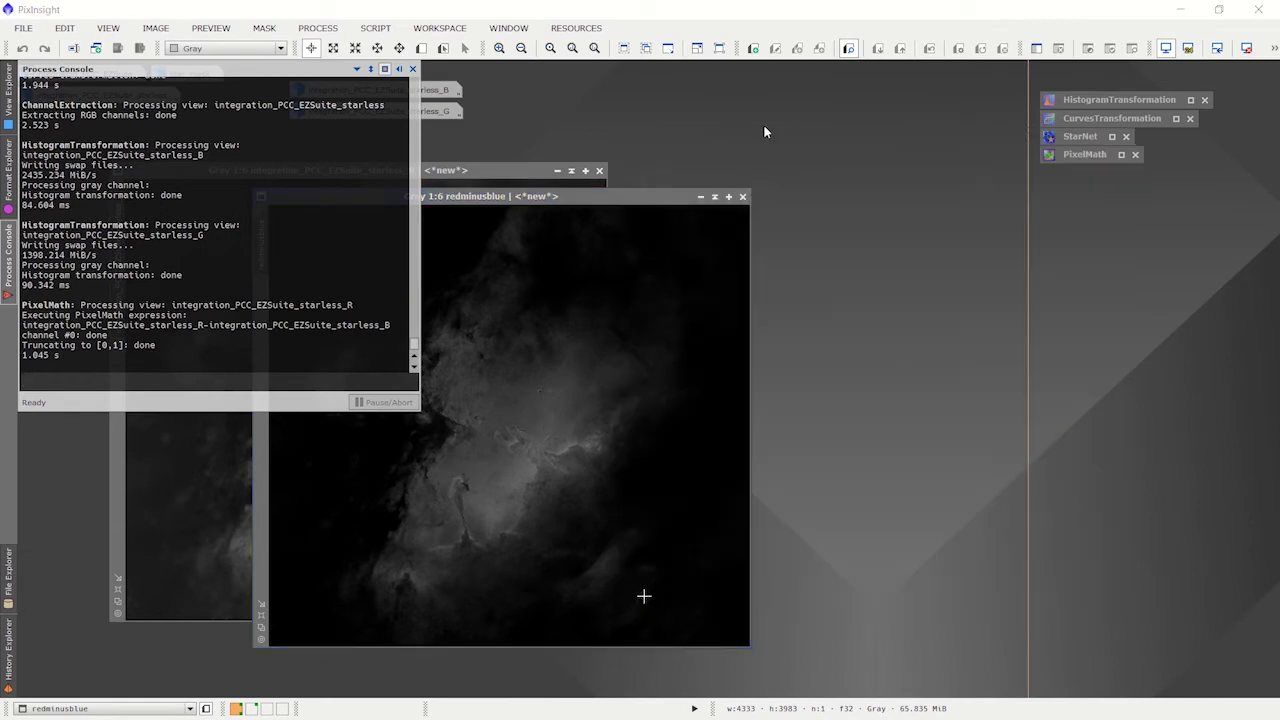
{"action": "left_click", "coordinate": [398, 68]}
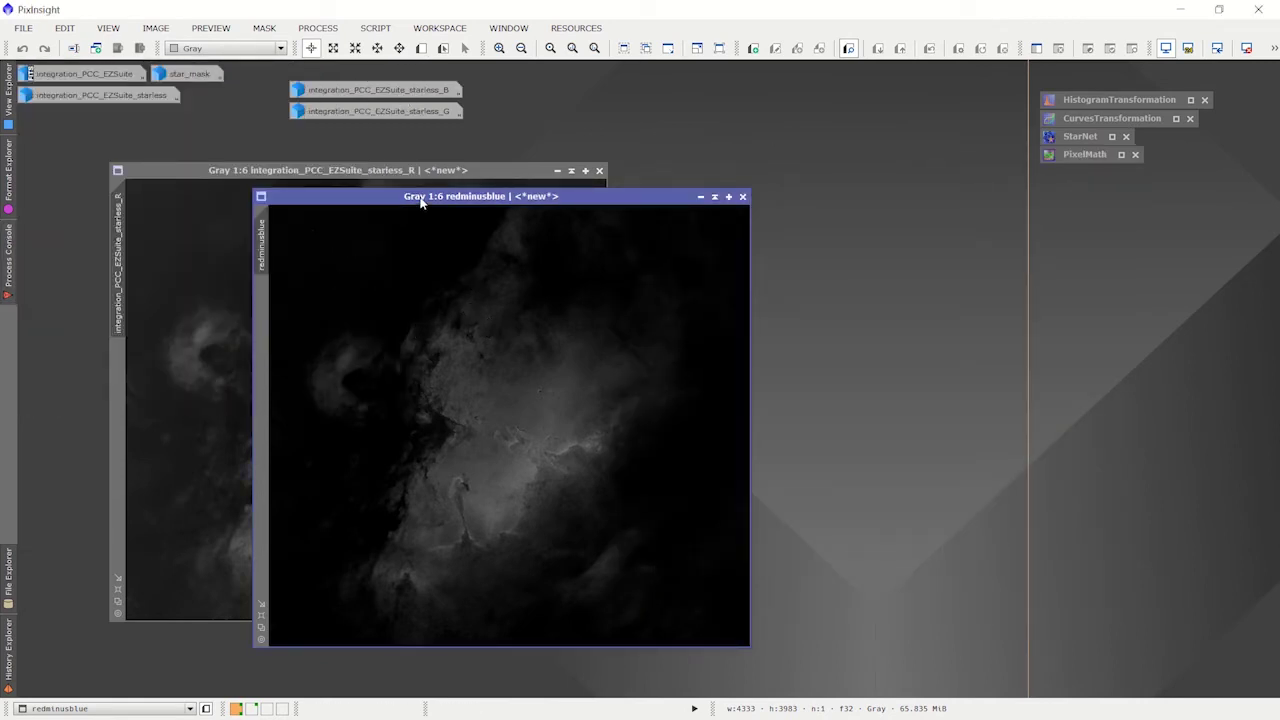
{"action": "left_click_drag", "start_coordinate": [421, 200], "coordinate": [576, 213]}
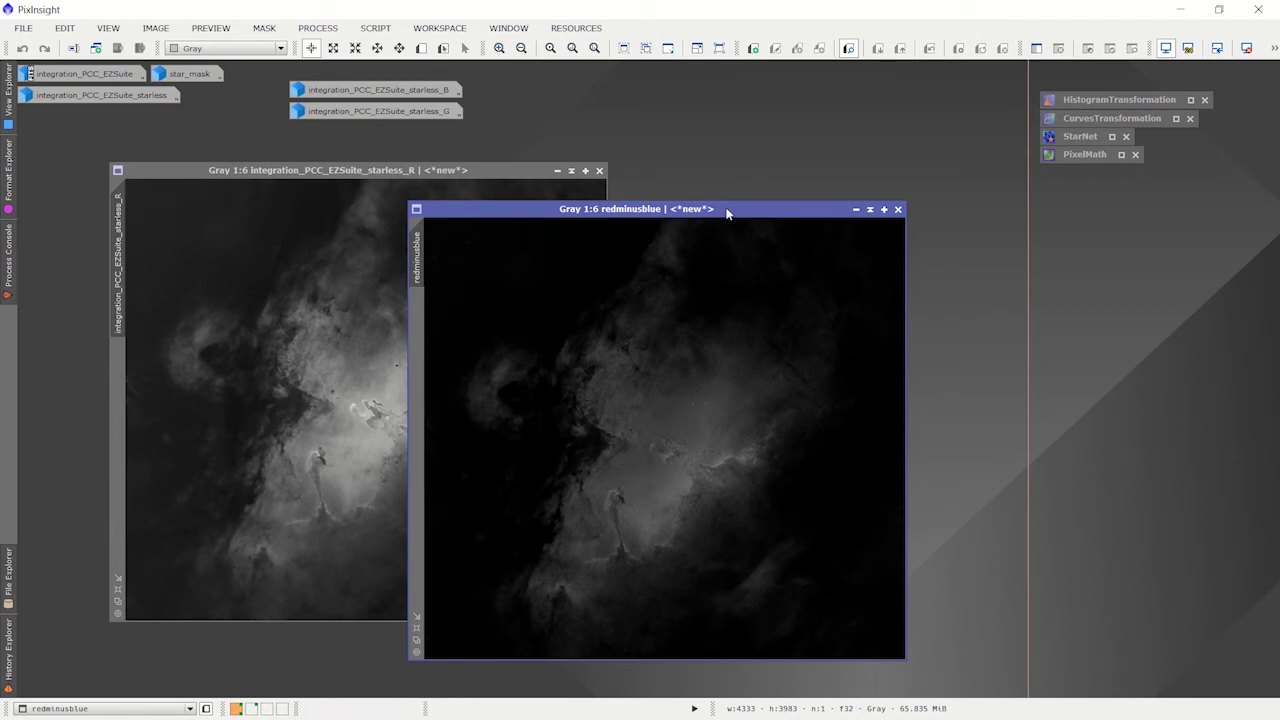
{"action": "left_click", "coordinate": [557, 171]}
{"action": "left_click_drag", "start_coordinate": [563, 209], "coordinate": [188, 167]}
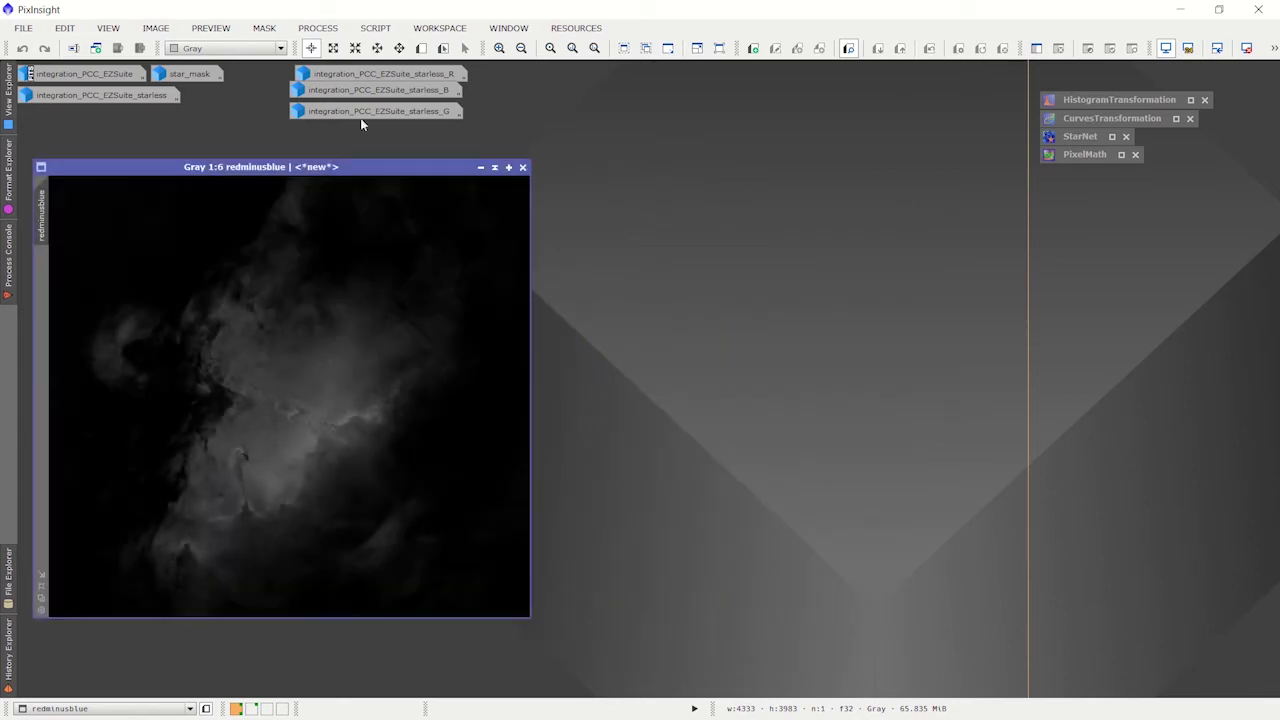
{"action": "double_click", "coordinate": [379, 91]}
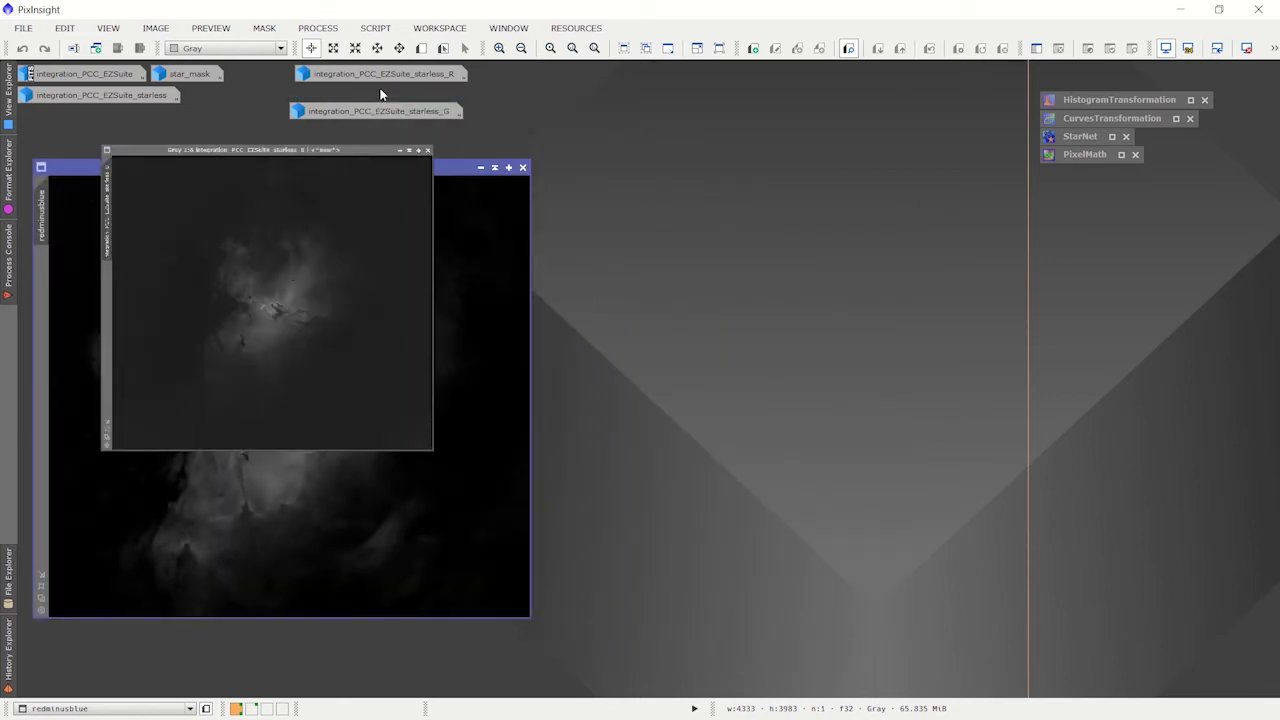
{"action": "left_click_drag", "start_coordinate": [366, 186], "coordinate": [783, 190]}
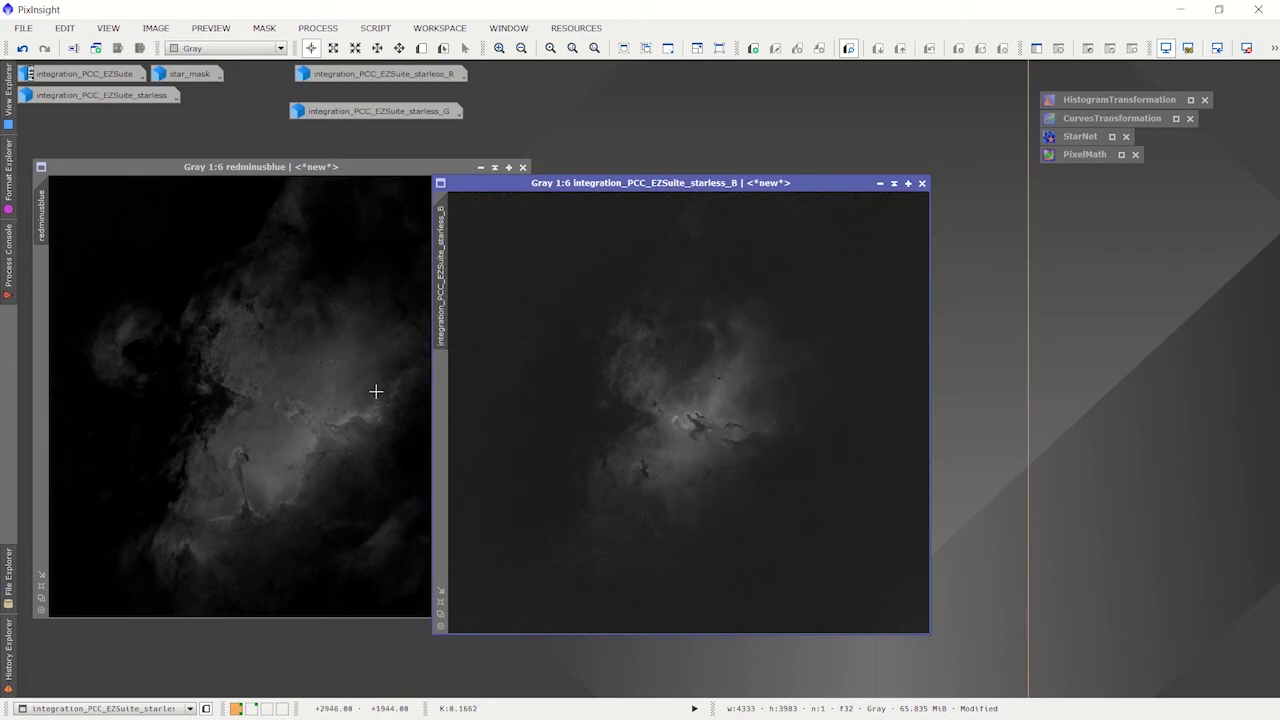
{"action": "left_click_drag", "start_coordinate": [726, 183], "coordinate": [718, 153]}
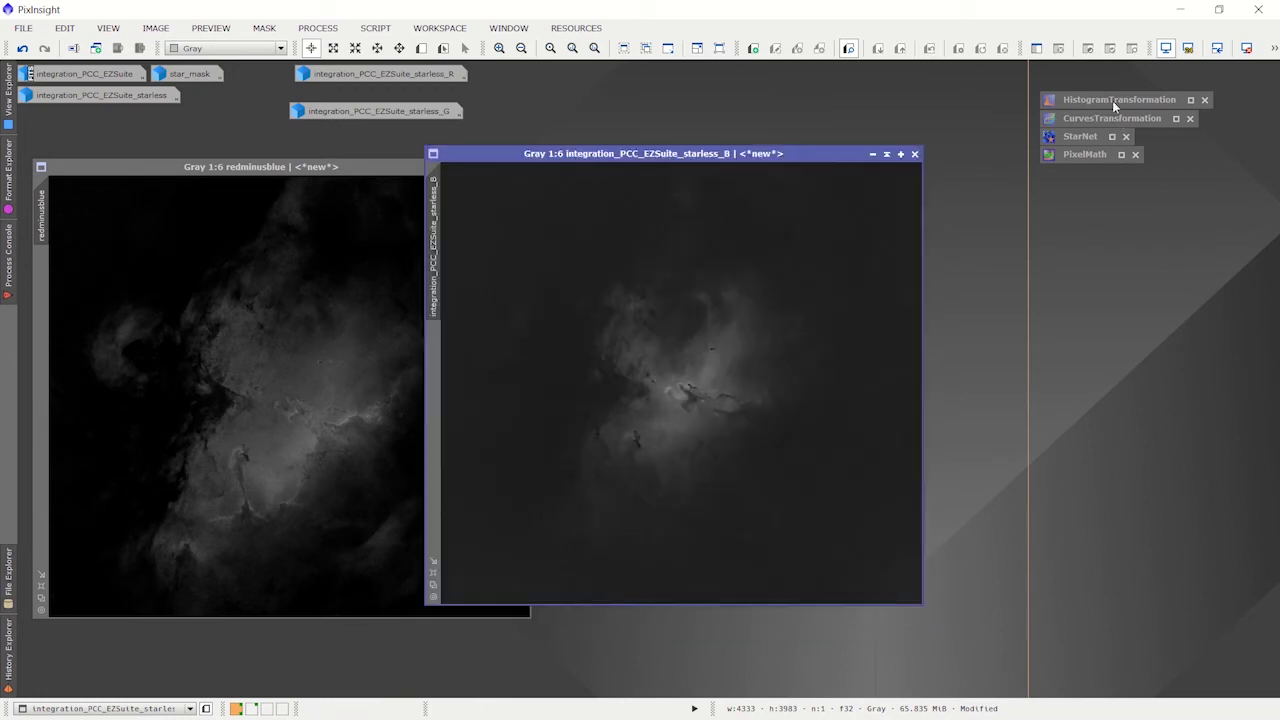
Step: Reset HistogramTransformation and preview starless_B with shadows 0.07167630 and midtones 0.43190184
{"action": "double_click", "coordinate": [1112, 100]}
{"action": "left_click_drag", "start_coordinate": [1112, 100], "coordinate": [1112, 120]}
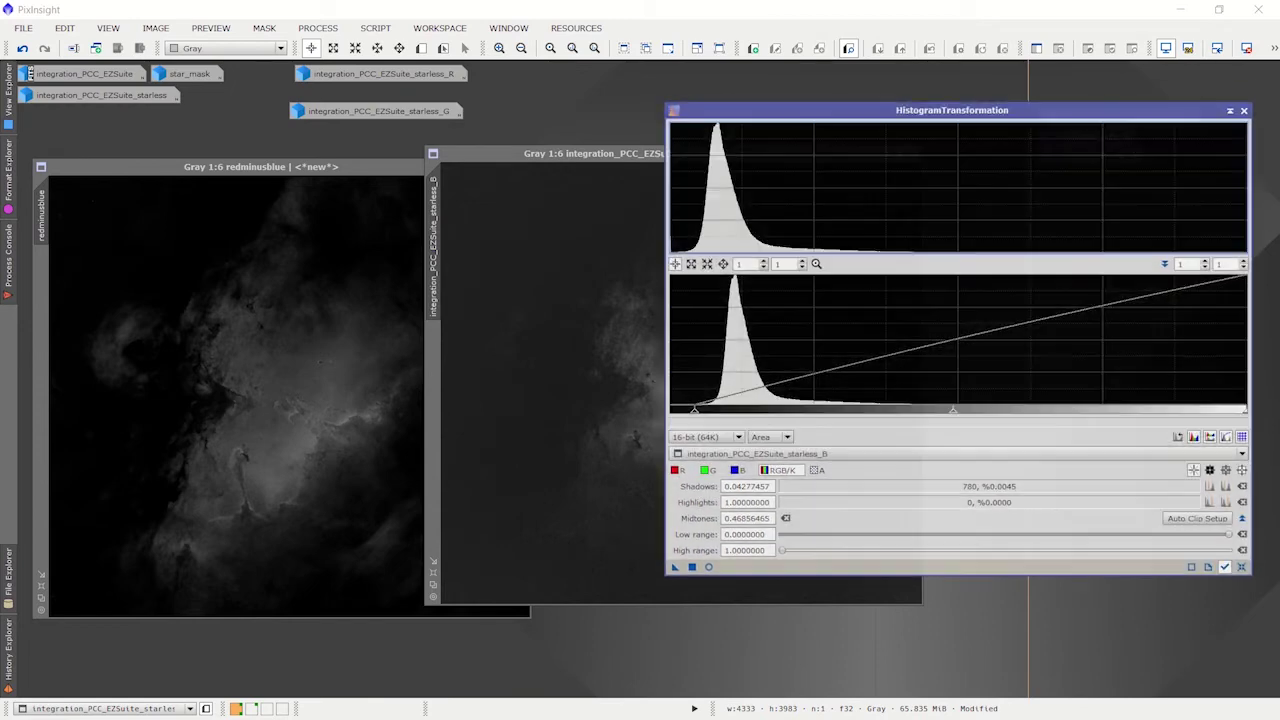
{"action": "left_click", "coordinate": [1241, 566]}
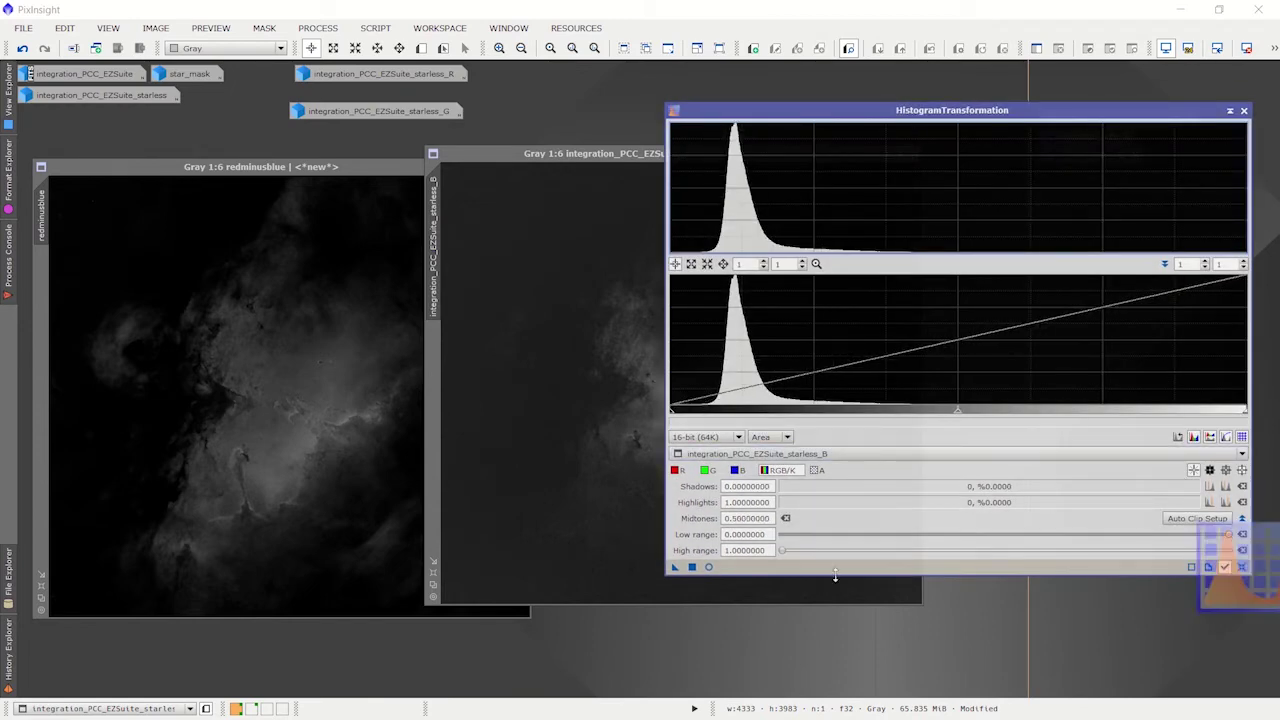
{"action": "left_click", "coordinate": [707, 567]}
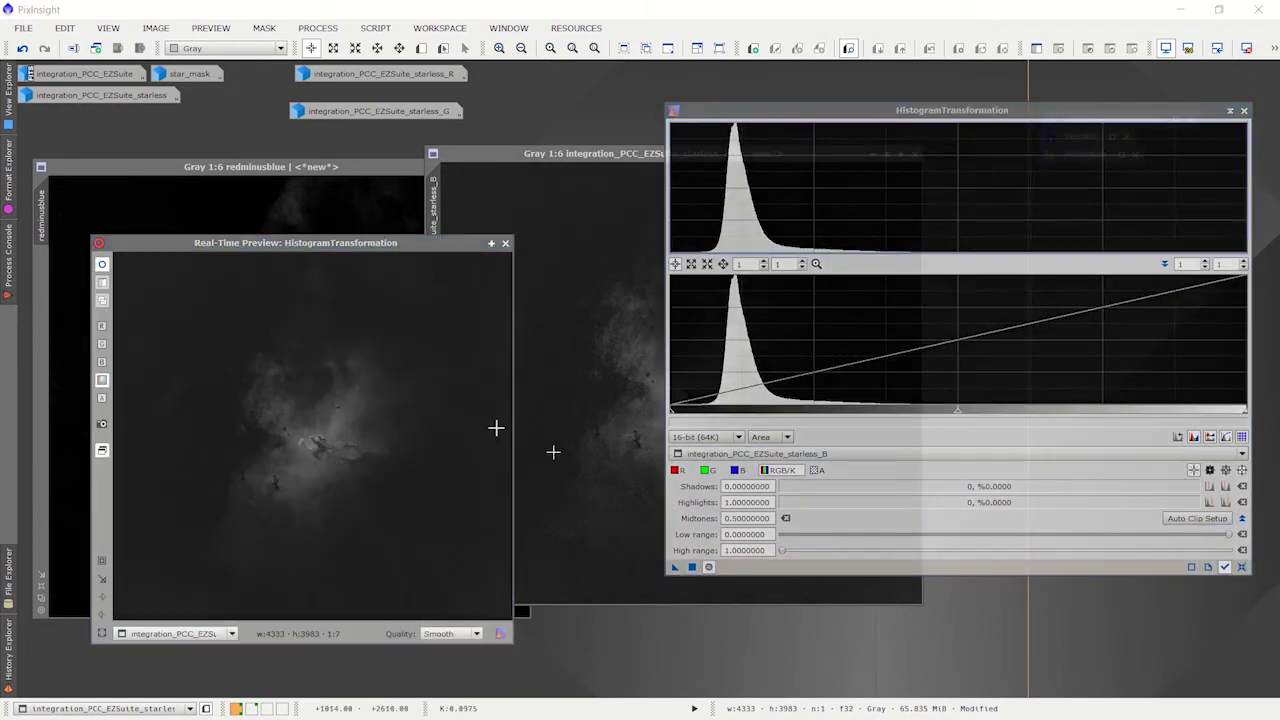
{"action": "left_click_drag", "start_coordinate": [363, 243], "coordinate": [401, 239]}
{"action": "left_click_drag", "start_coordinate": [674, 413], "coordinate": [703, 413]}
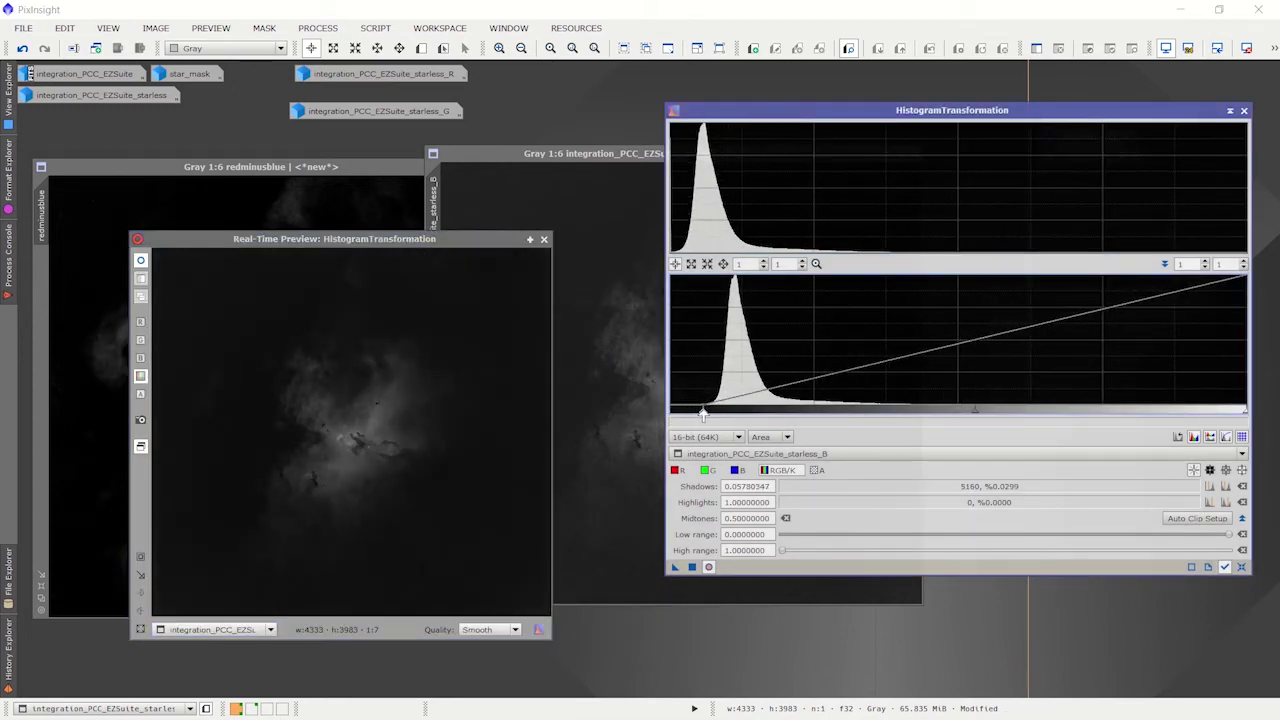
{"action": "left_click_drag", "start_coordinate": [974, 416], "coordinate": [937, 416]}
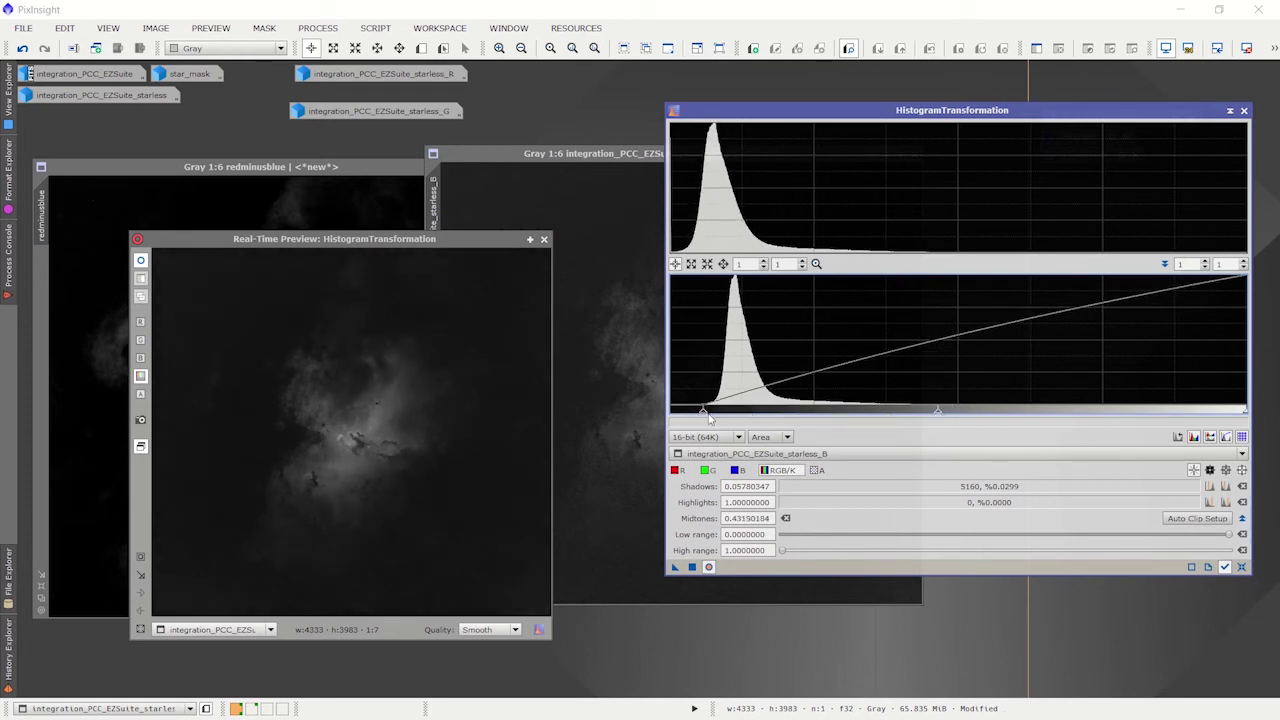
{"action": "left_click_drag", "start_coordinate": [703, 413], "coordinate": [711, 413]}
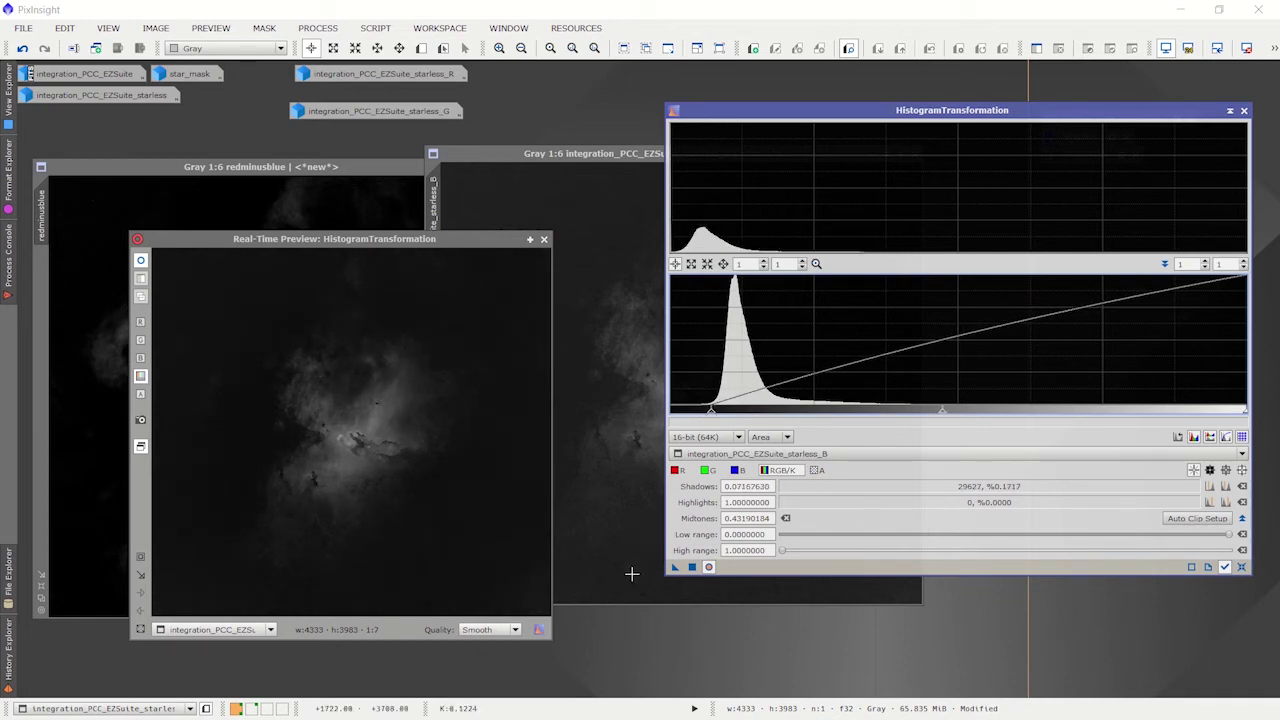
Step: Apply the stretch to starless_B, close the preview, and move the image left
{"action": "left_click_drag", "start_coordinate": [674, 567], "coordinate": [615, 540]}
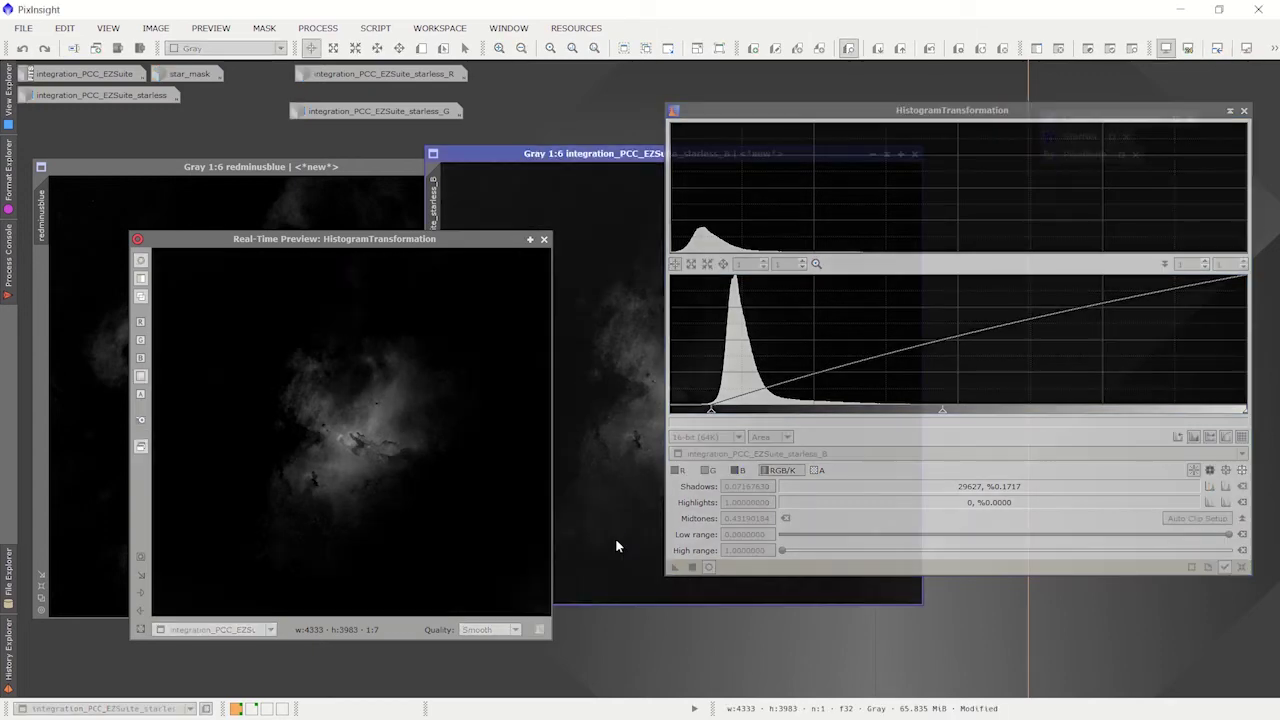
{"action": "left_click", "coordinate": [544, 240]}
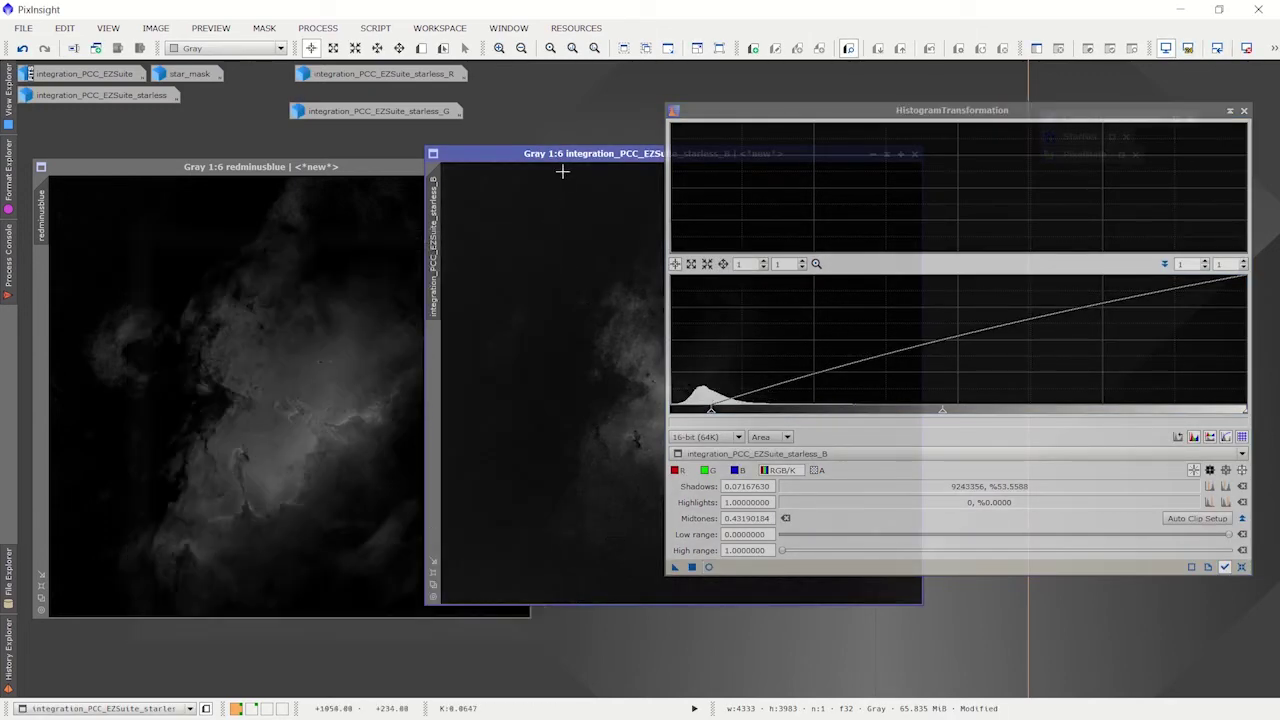
{"action": "left_click_drag", "start_coordinate": [617, 154], "coordinate": [221, 198]}
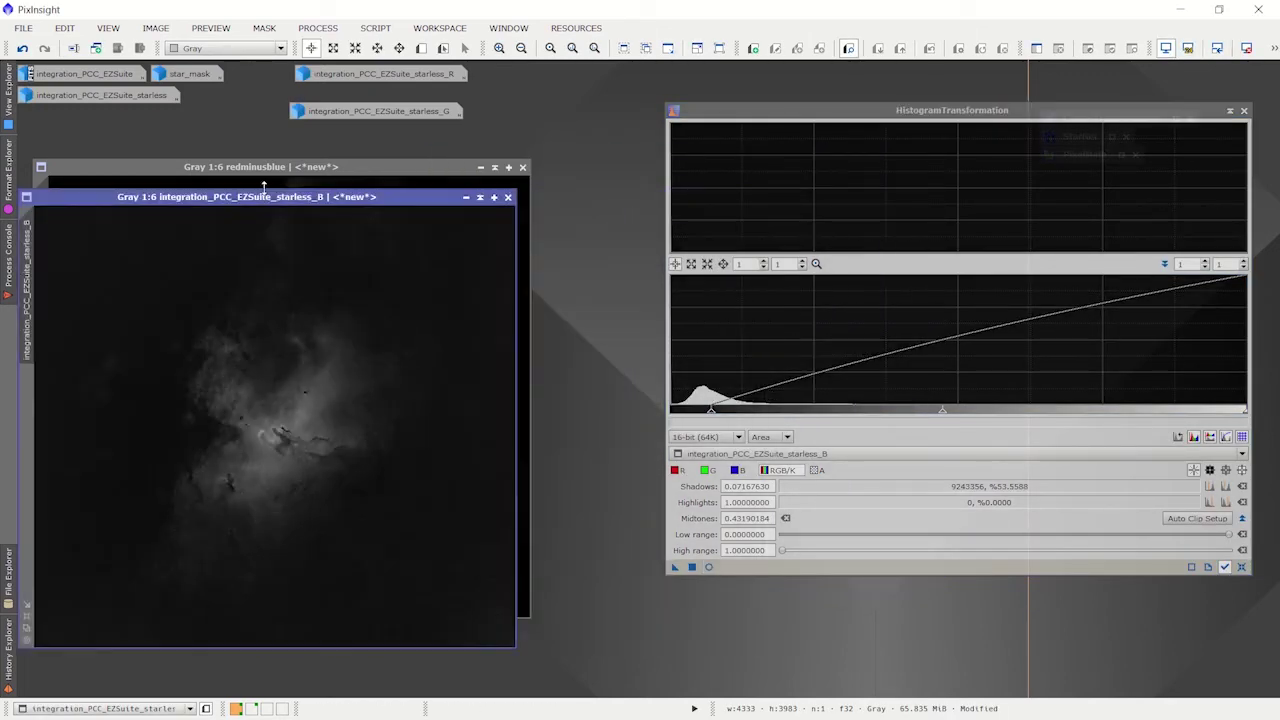
Step: Iconize starless_B, open starless_G, and preview shadows 0.06473988 and midtones 0.40606061
{"action": "left_click", "coordinate": [465, 197]}
{"action": "double_click", "coordinate": [422, 115]}
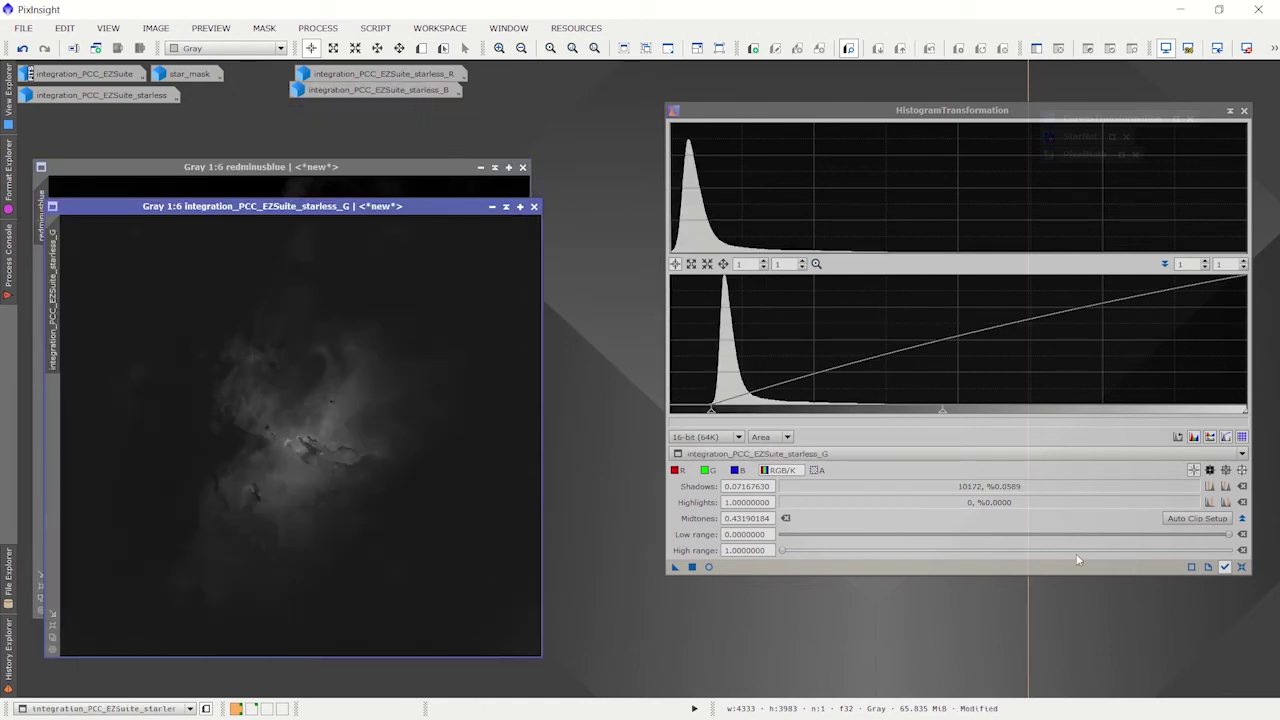
{"action": "left_click", "coordinate": [1241, 567]}
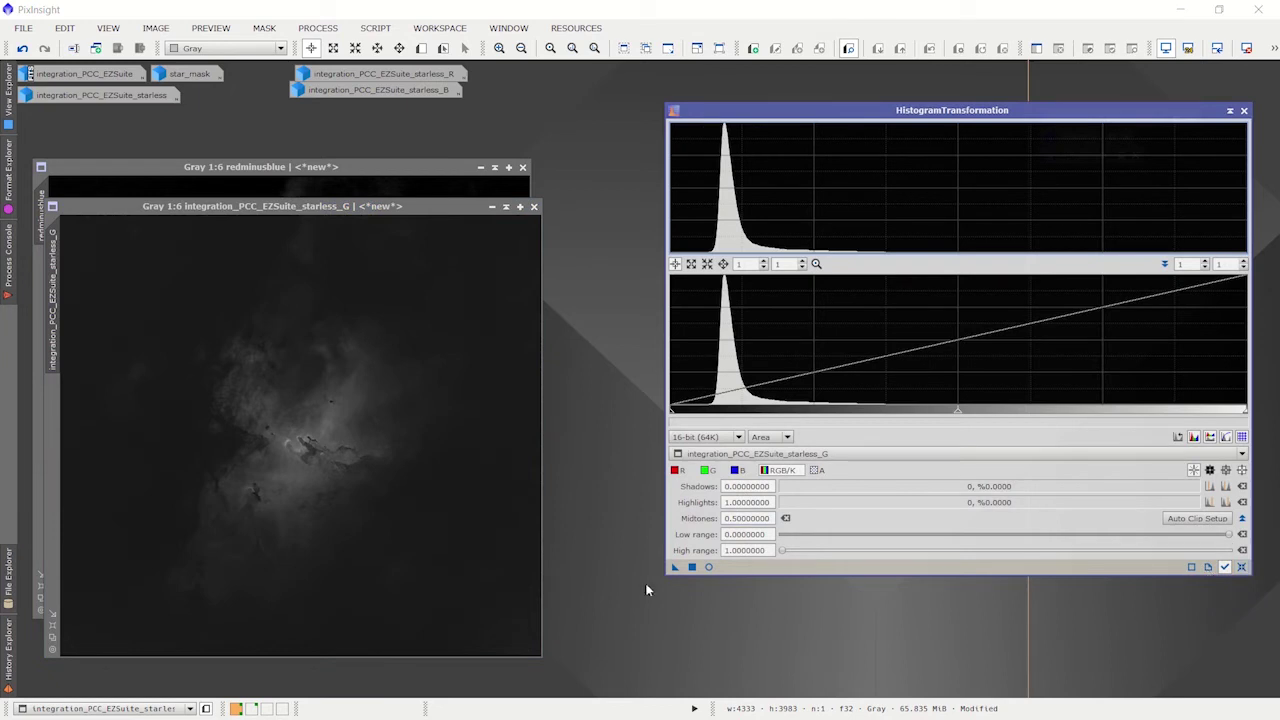
{"action": "left_click", "coordinate": [709, 567]}
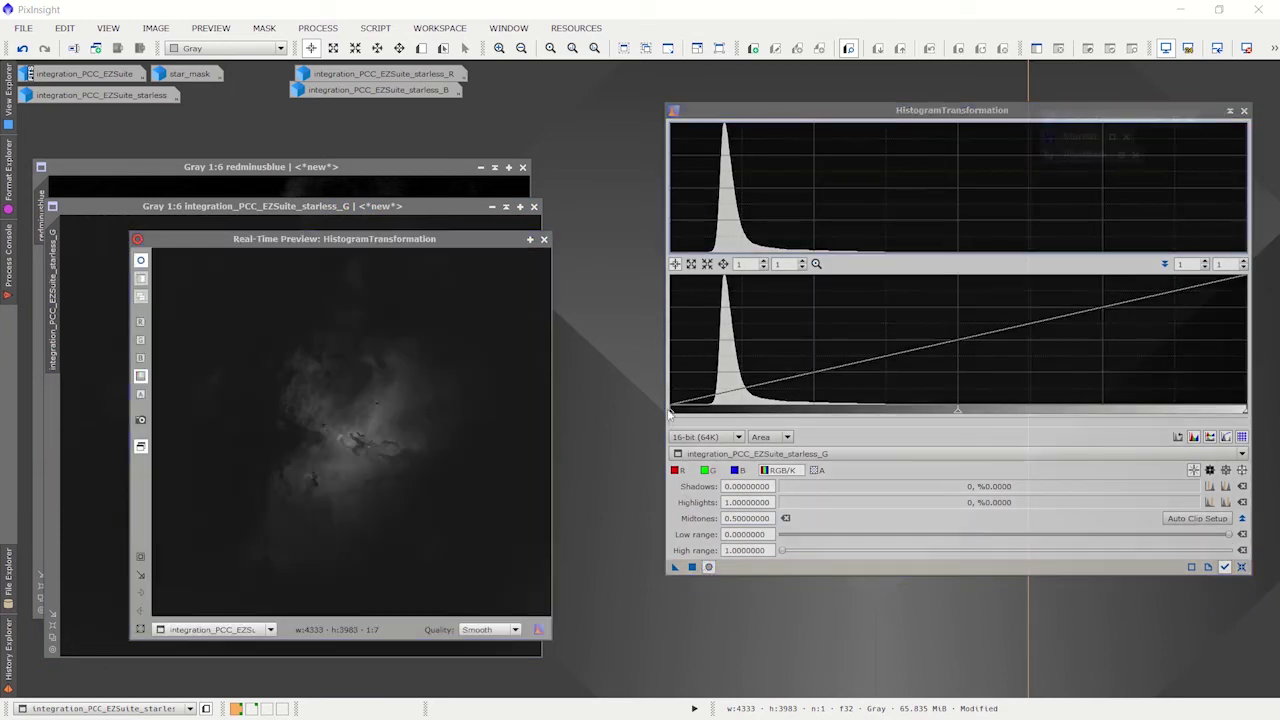
{"action": "left_click_drag", "start_coordinate": [671, 411], "coordinate": [697, 410]}
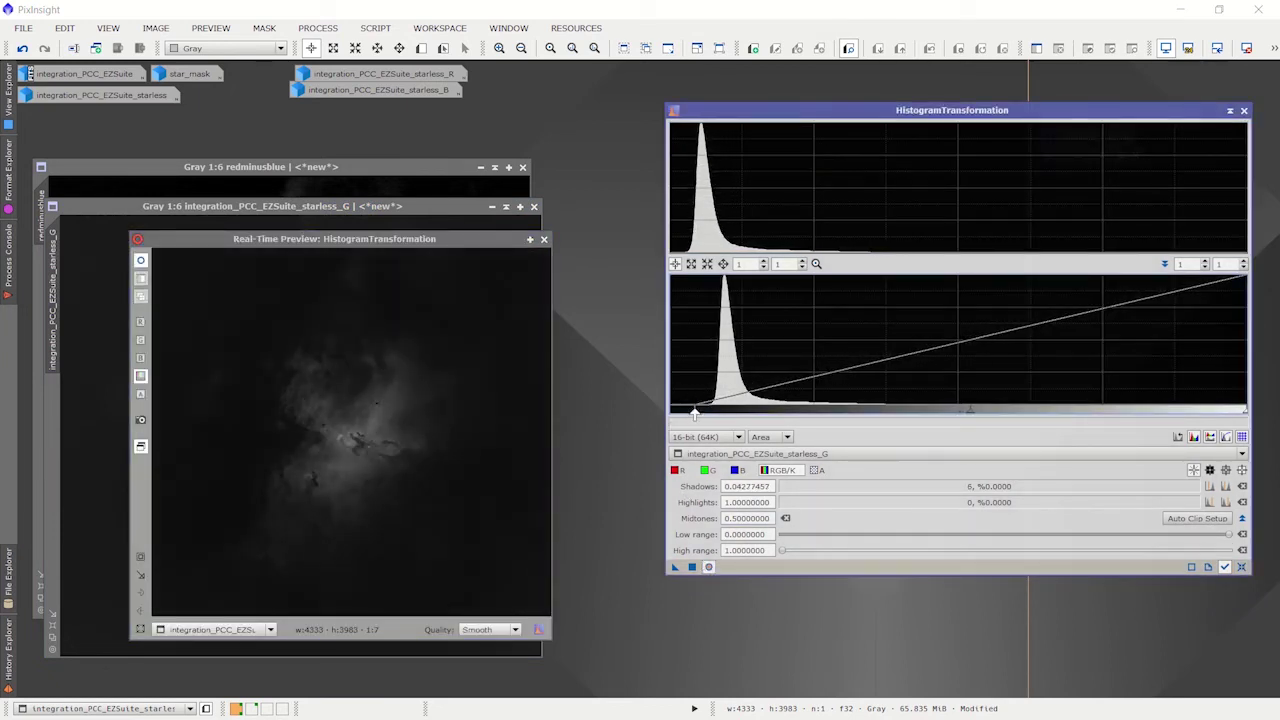
{"action": "left_click_drag", "start_coordinate": [970, 410], "coordinate": [920, 412]}
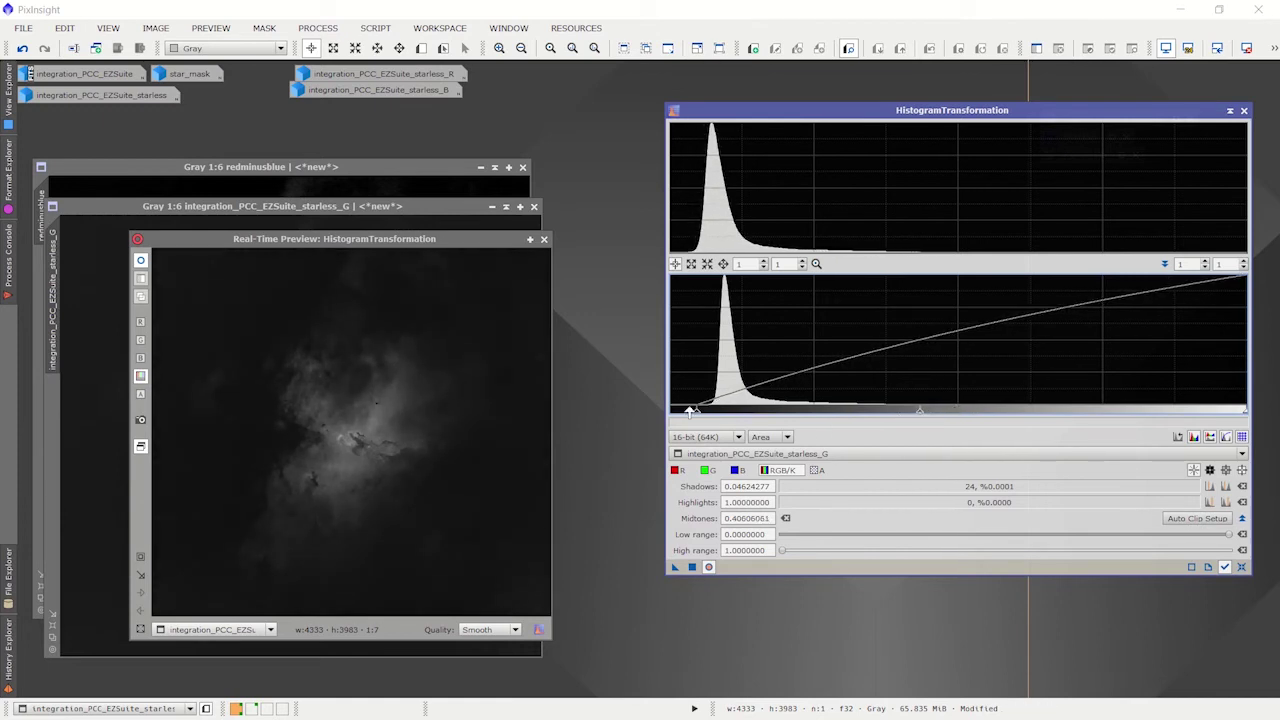
{"action": "left_click_drag", "start_coordinate": [697, 412], "coordinate": [708, 411]}
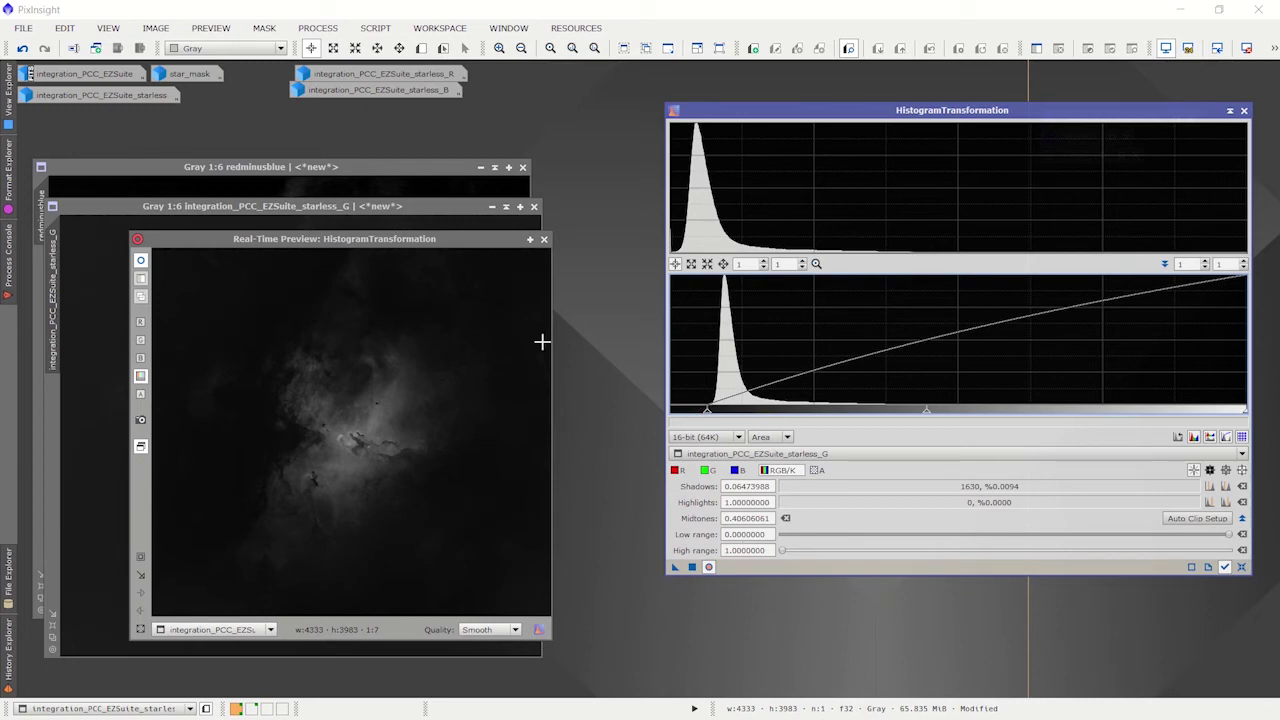
Step: Apply the stretch to starless_G and close the live preview
{"action": "left_click_drag", "start_coordinate": [474, 240], "coordinate": [405, 361]}
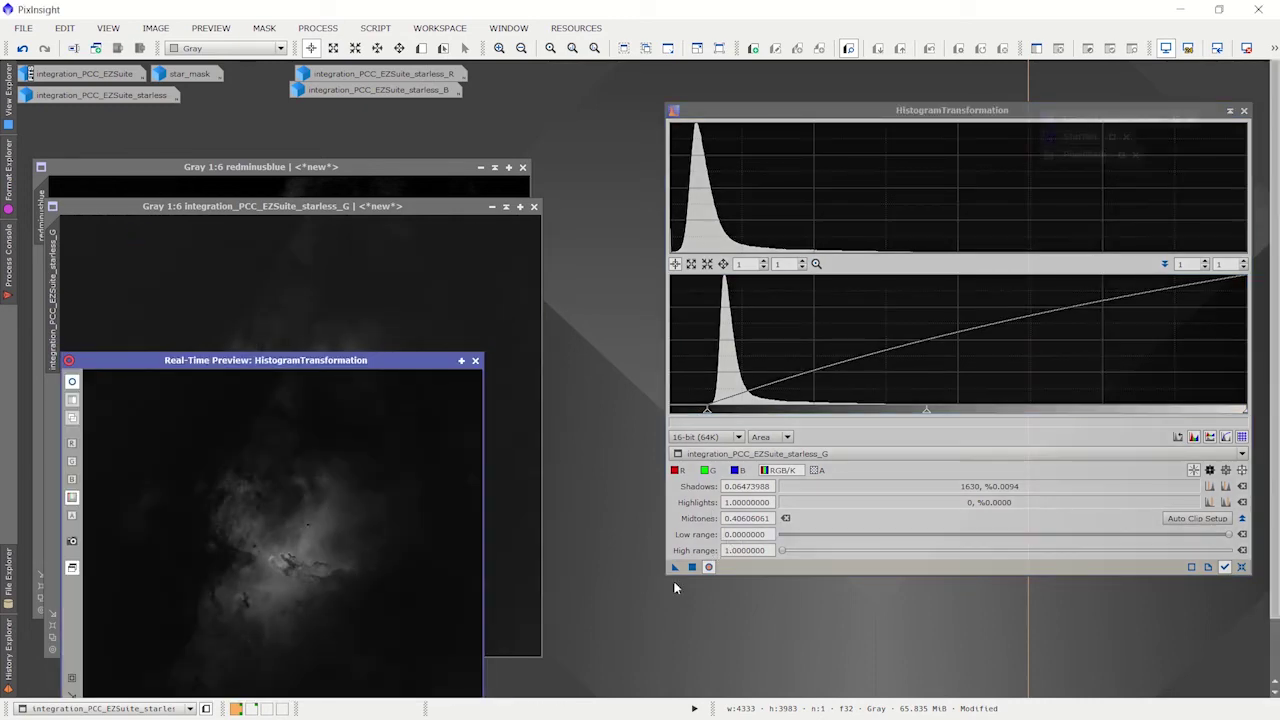
{"action": "left_click_drag", "start_coordinate": [681, 567], "coordinate": [465, 317]}
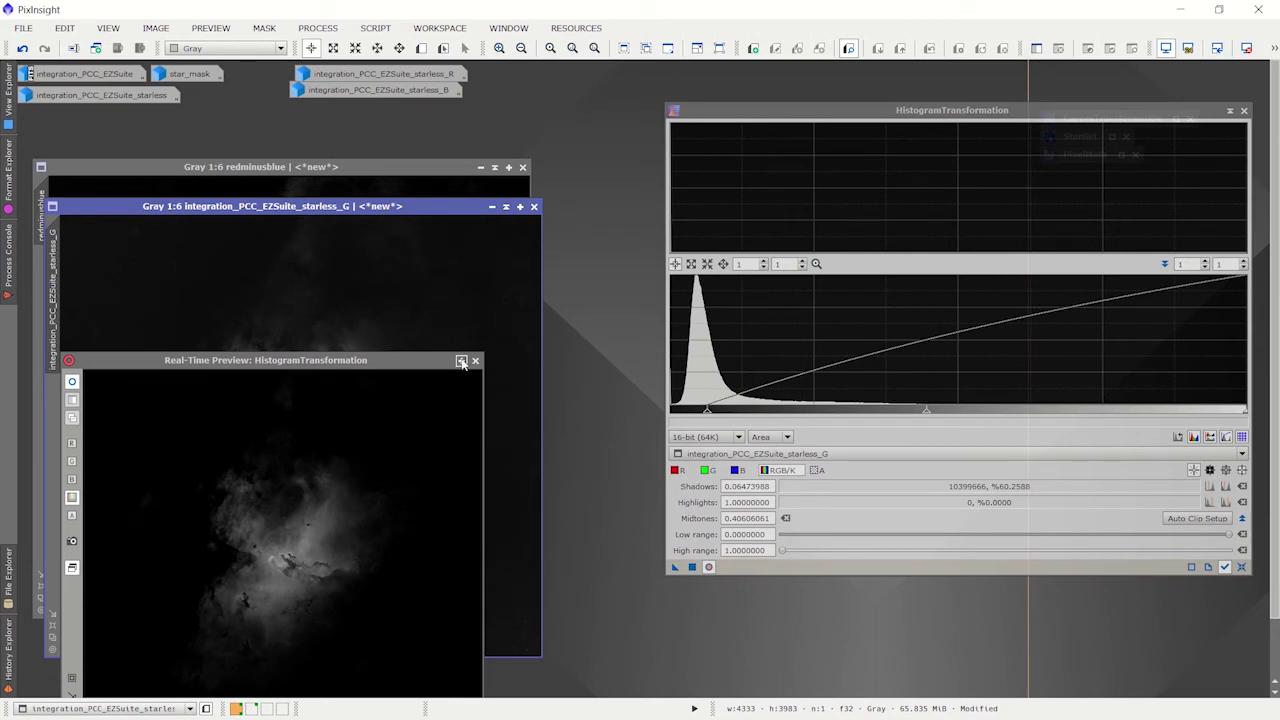
{"action": "left_click", "coordinate": [473, 363]}
{"action": "left_click", "coordinate": [476, 362]}
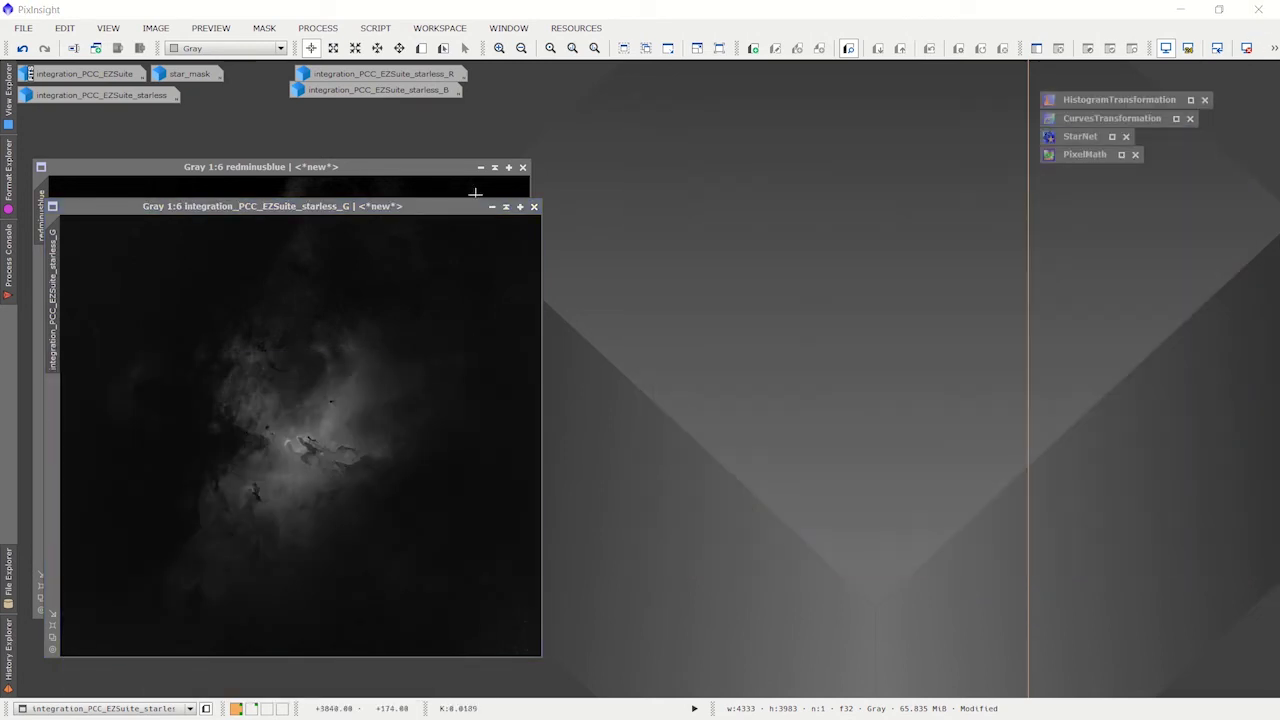
Step: Iconize the starless_G and redminusblue images and place redminusblue's icon beside starless_R
{"action": "left_click_drag", "start_coordinate": [476, 209], "coordinate": [640, 197]}
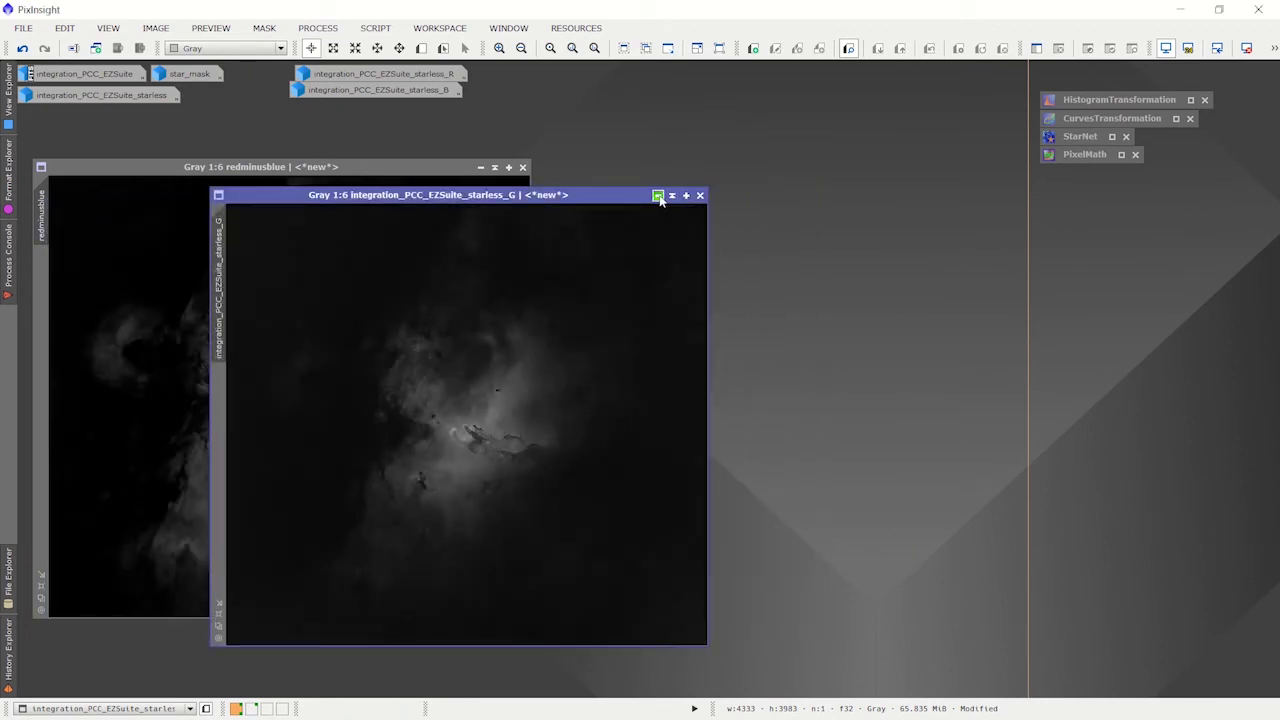
{"action": "left_click", "coordinate": [657, 195]}
{"action": "left_click", "coordinate": [481, 168]}
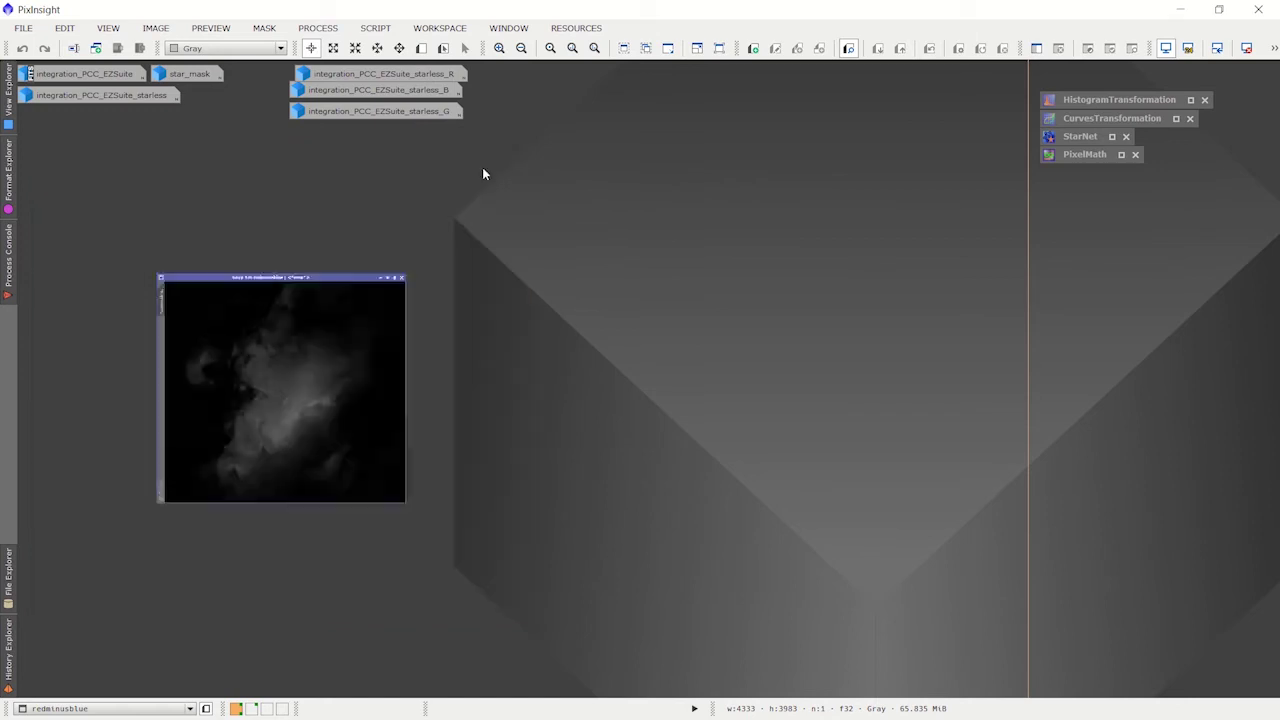
{"action": "left_click_drag", "start_coordinate": [305, 398], "coordinate": [519, 76]}
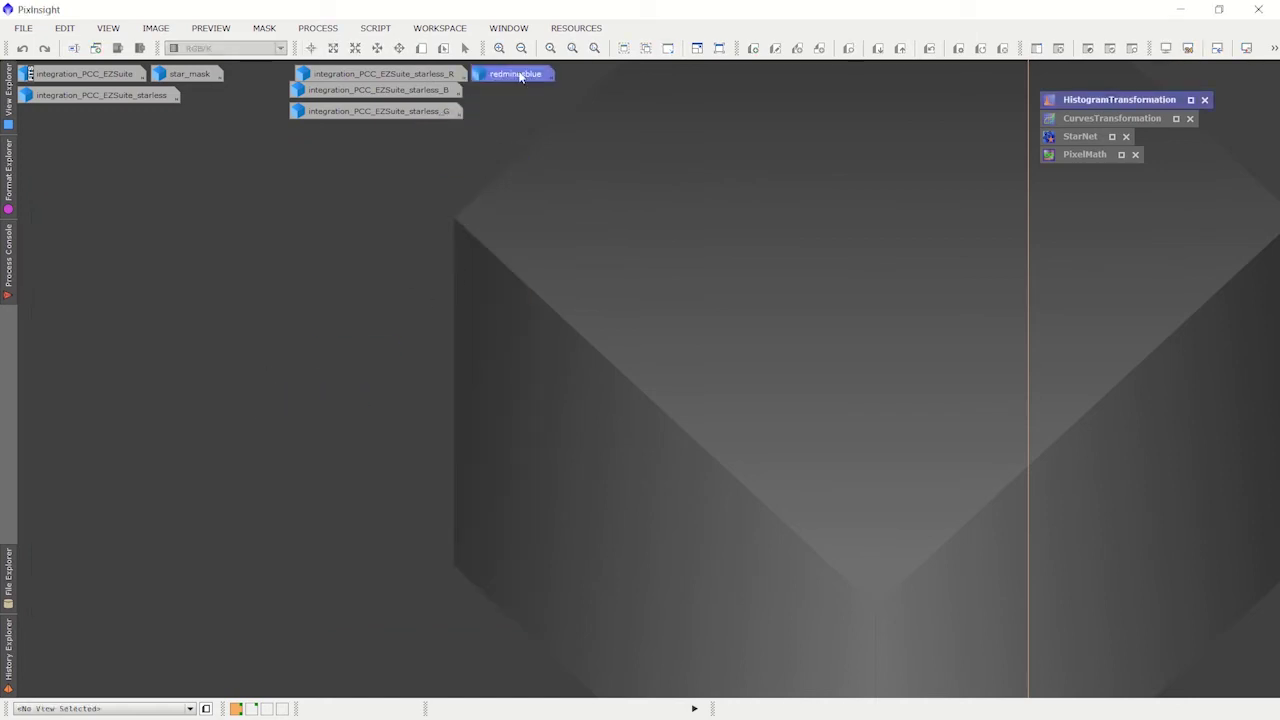
Step: Open PixelMath and reset it to its default settings
{"action": "double_click", "coordinate": [1068, 154]}
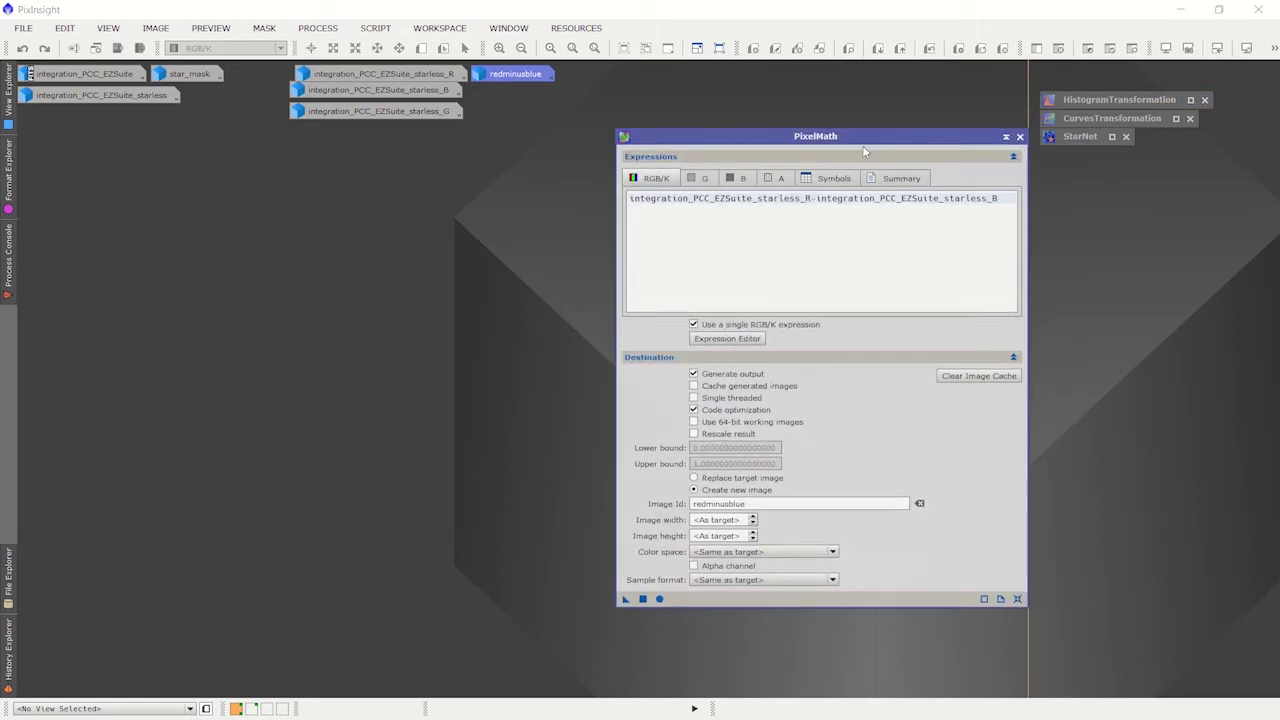
{"action": "left_click_drag", "start_coordinate": [865, 150], "coordinate": [608, 130]}
{"action": "left_click", "coordinate": [963, 592]}
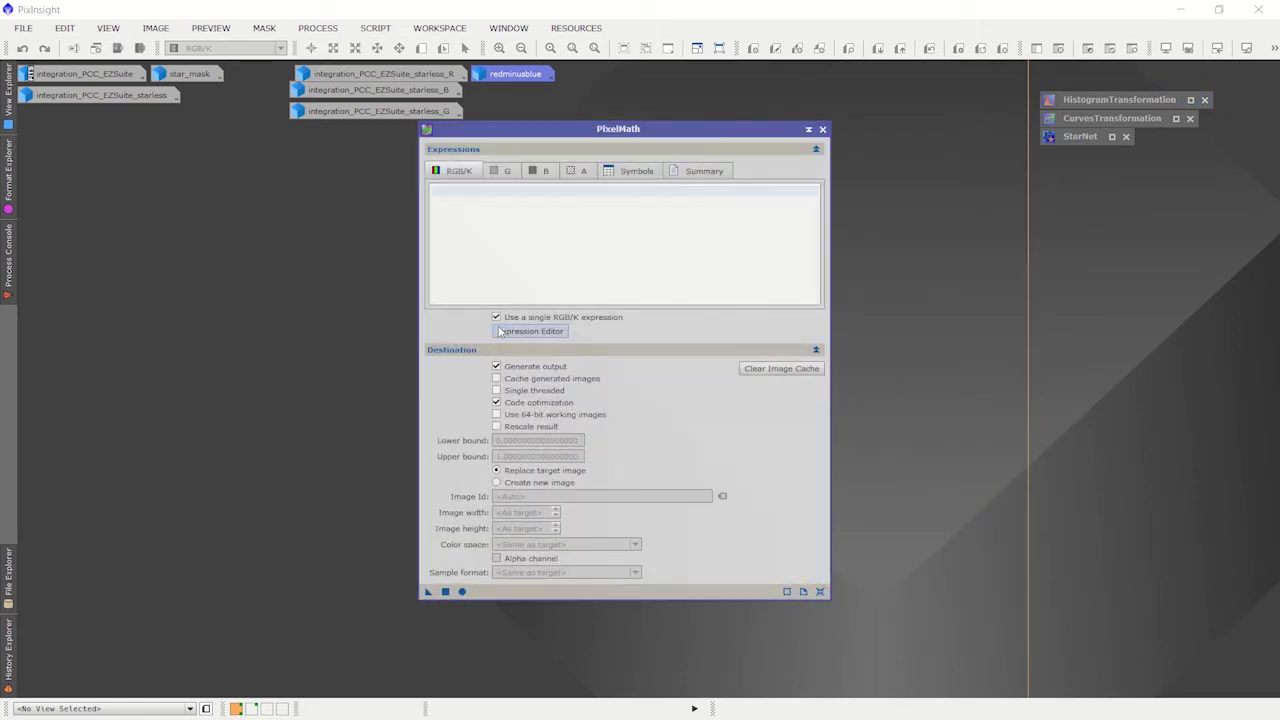
Step: Enable per-channel expressions and set red to 0.75*redminusblue + 0.25*starless_G
{"action": "left_click", "coordinate": [497, 318]}
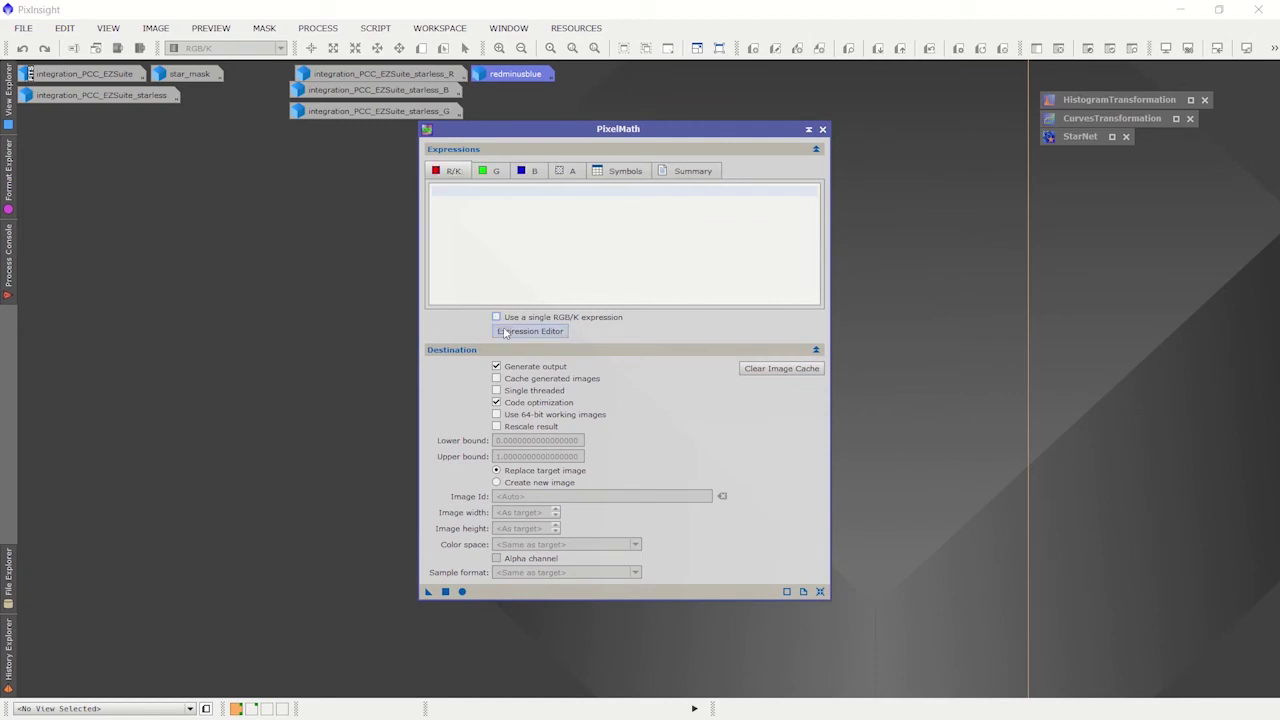
{"action": "left_click", "coordinate": [504, 334]}
{"action": "left_click_drag", "start_coordinate": [601, 125], "coordinate": [485, 175]}
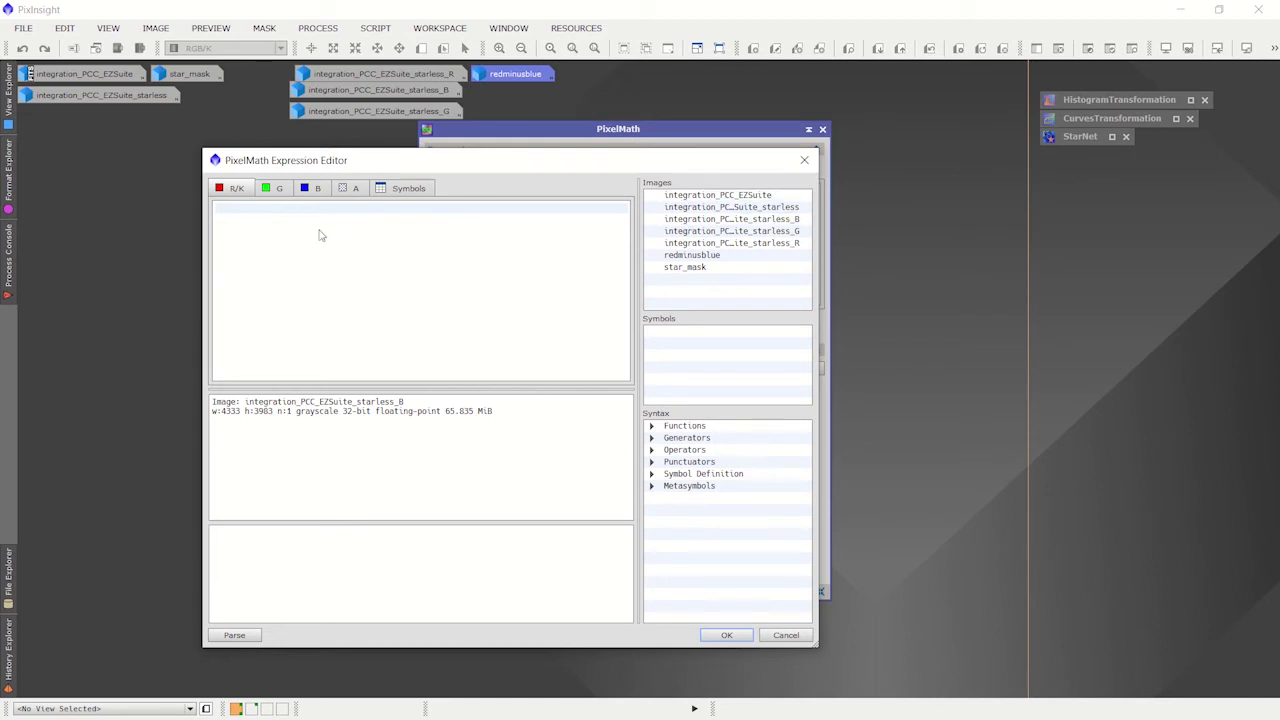
{"action": "left_click", "coordinate": [287, 218]}
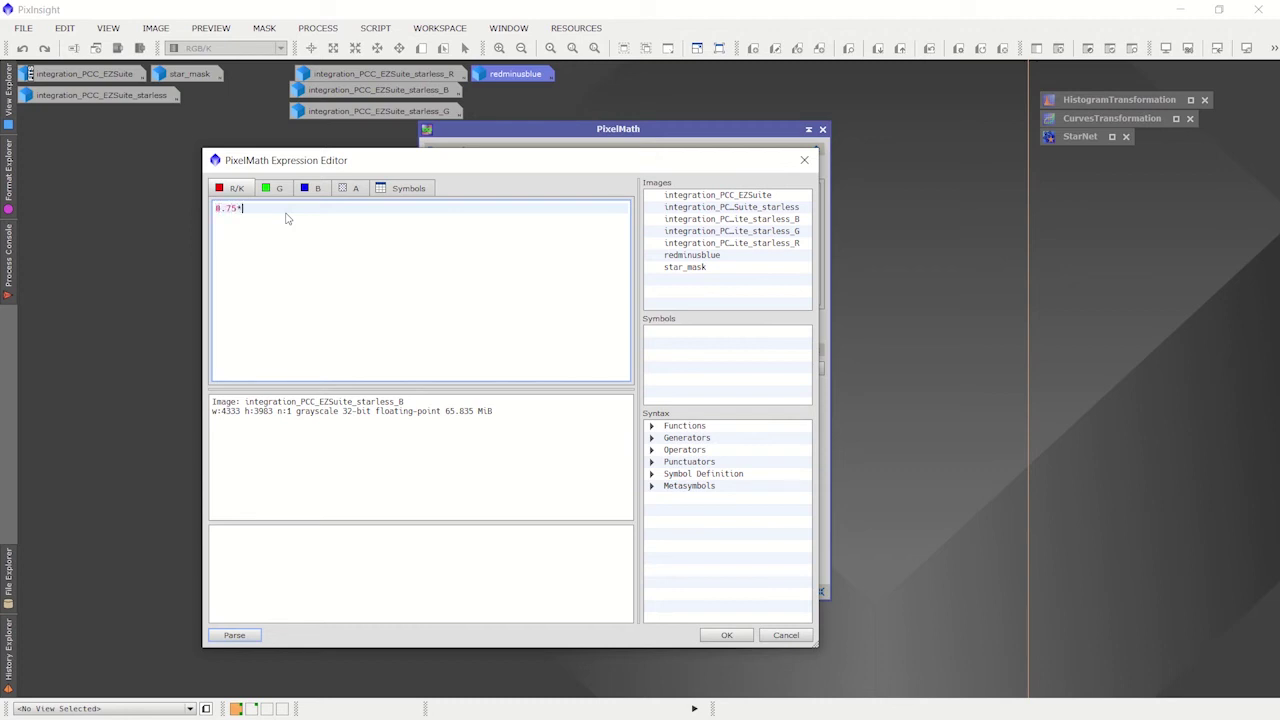
{"action": "double_click", "coordinate": [700, 257]}
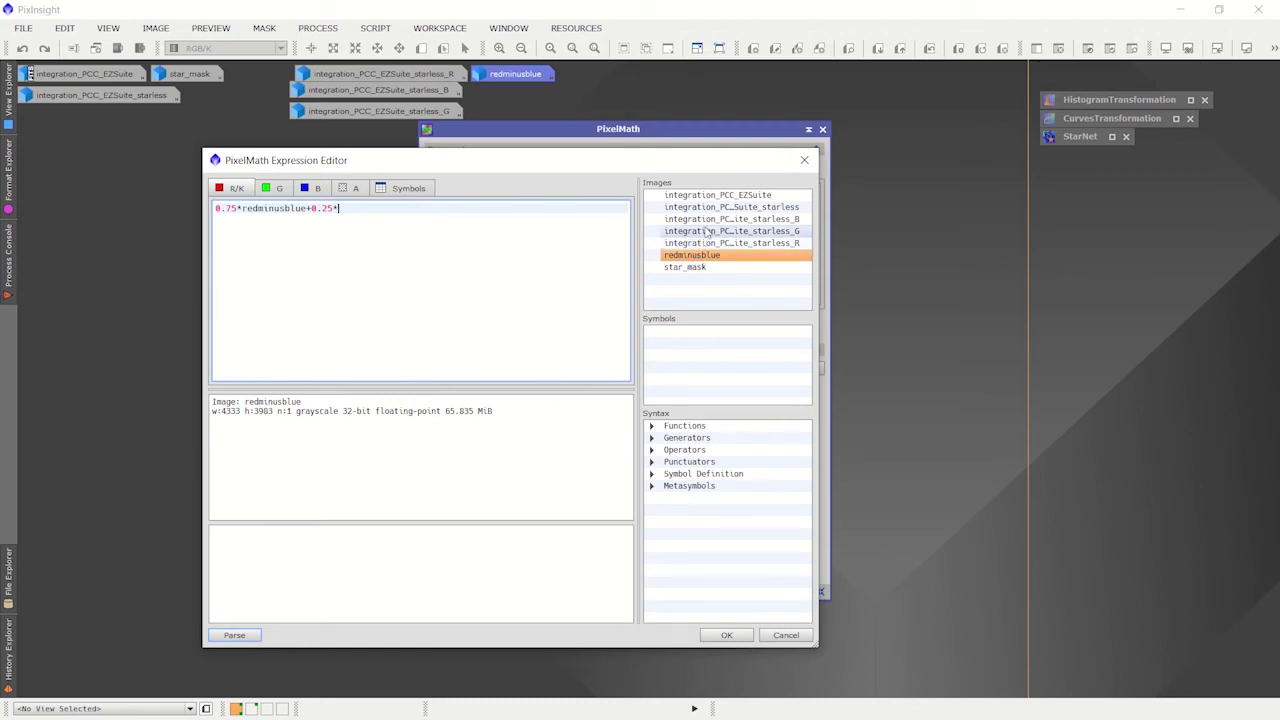
{"action": "double_click", "coordinate": [707, 231]}
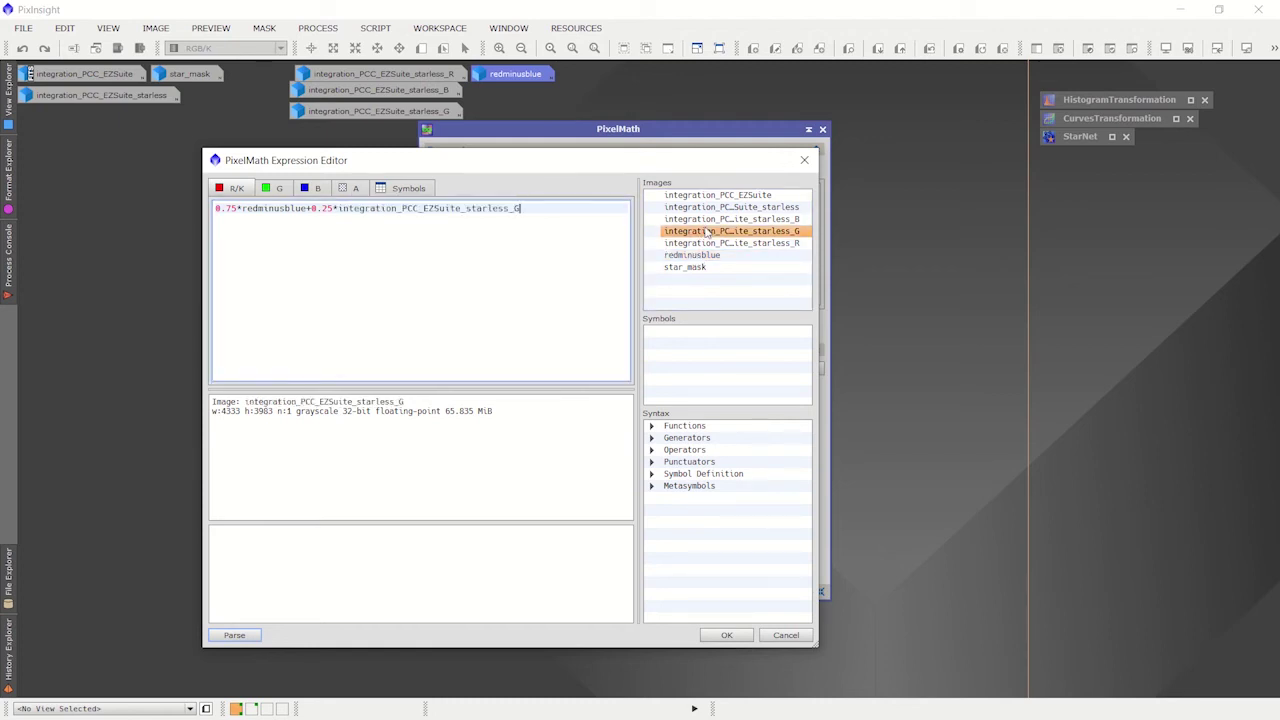
Step: Set green to the reverse weights of redminusblue and starless_G, and blue to starless_B
{"action": "left_click", "coordinate": [280, 189]}
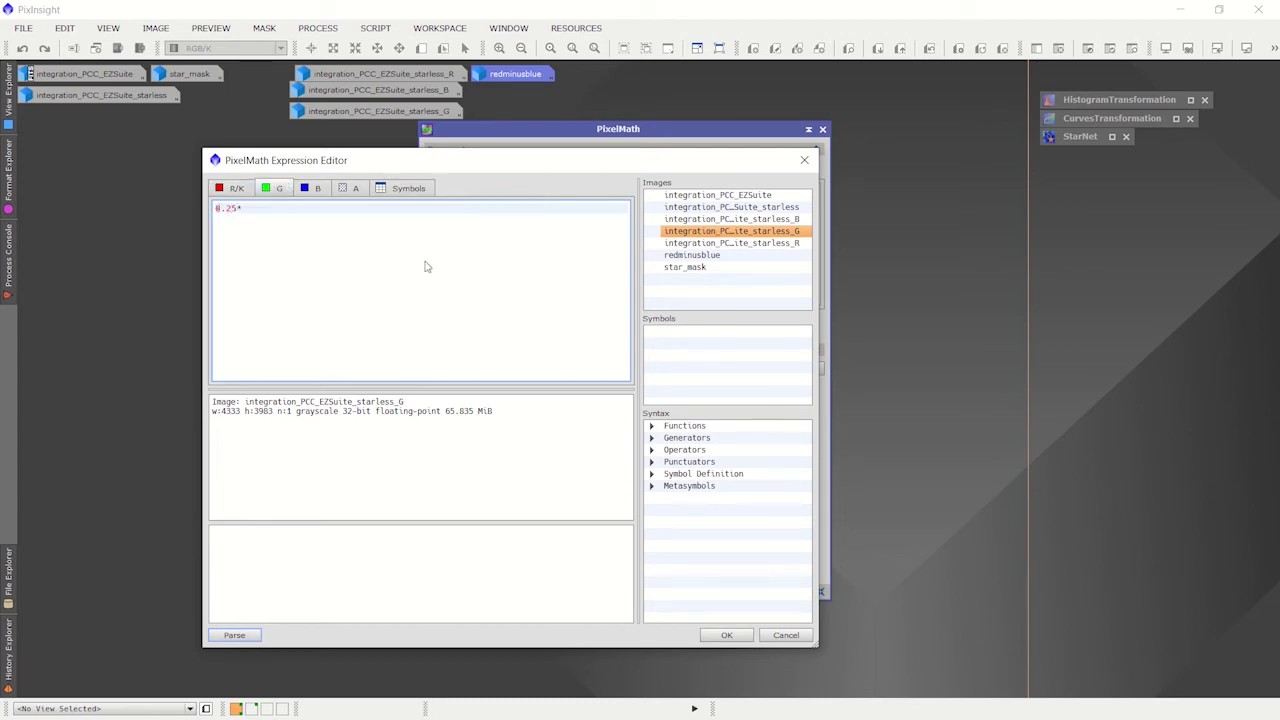
{"action": "double_click", "coordinate": [668, 256]}
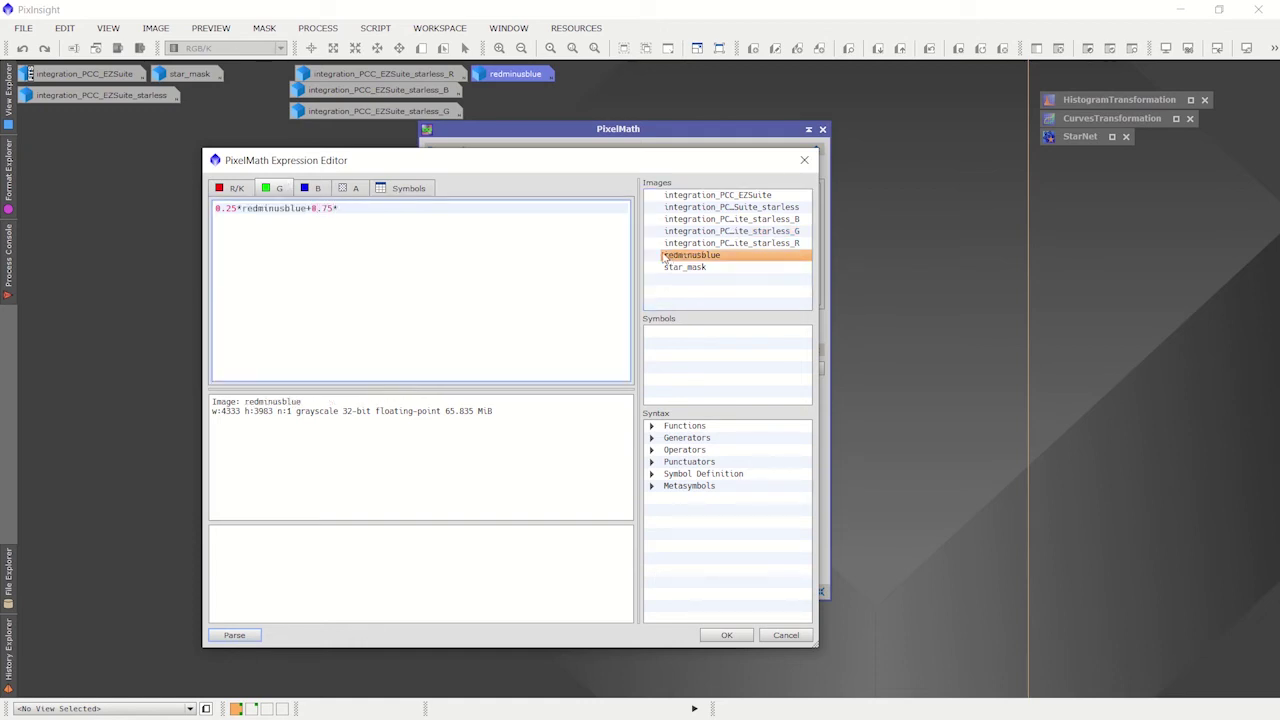
{"action": "double_click", "coordinate": [700, 231]}
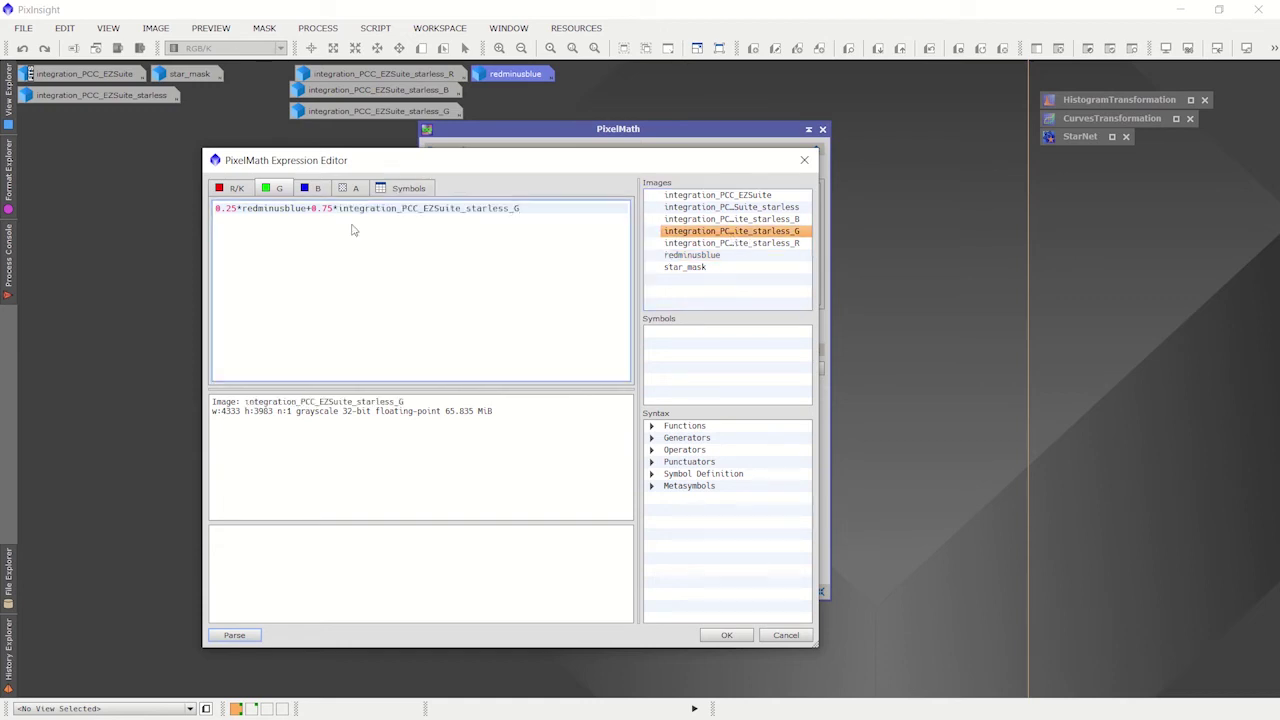
{"action": "left_click", "coordinate": [304, 193]}
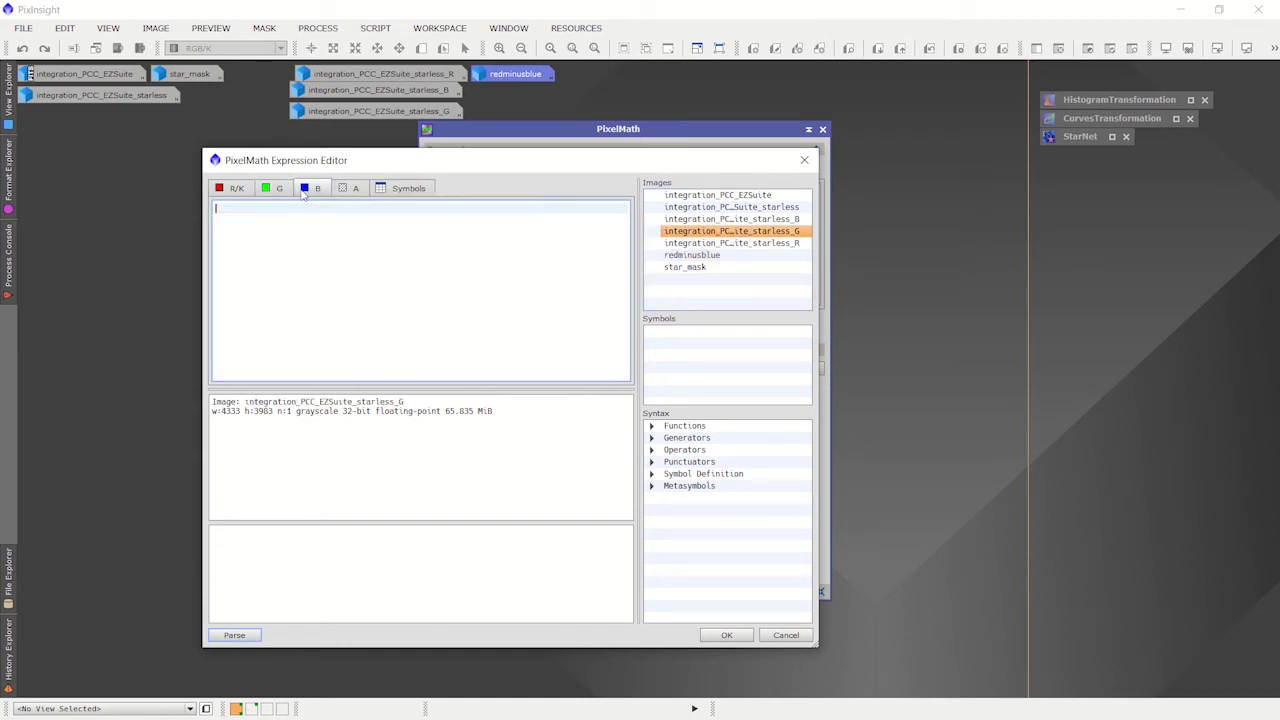
{"action": "double_click", "coordinate": [730, 221]}
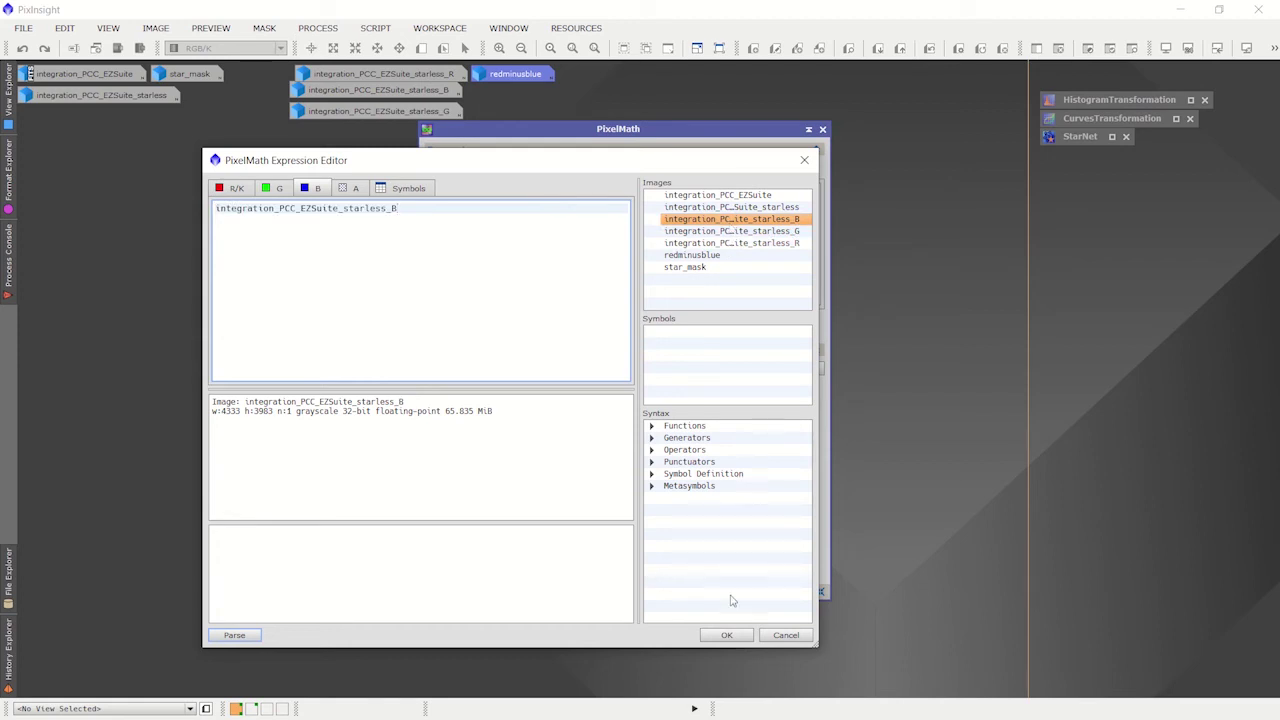
{"action": "left_click", "coordinate": [727, 635]}
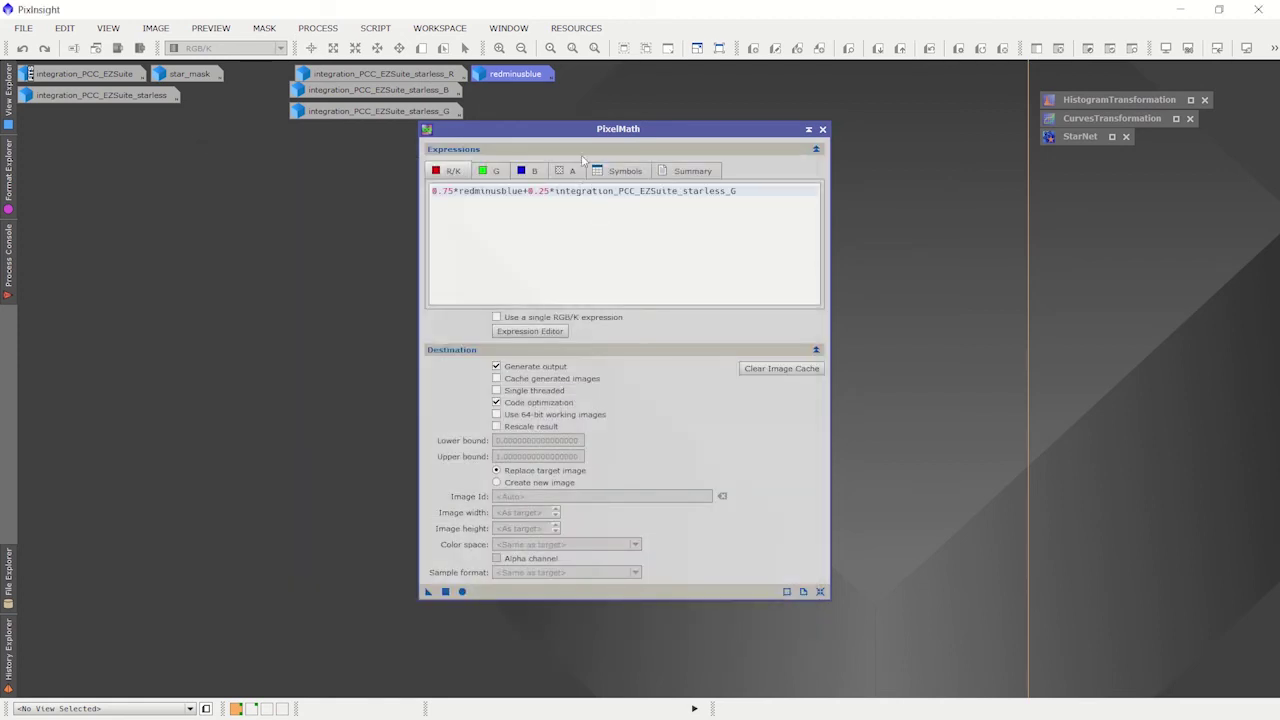
Step: Open the starless image and run PixelMath into a new RGB Color image named Hubble
{"action": "left_click_drag", "start_coordinate": [601, 135], "coordinate": [737, 138]}
{"action": "left_click", "coordinate": [97, 97]}
{"action": "double_click", "coordinate": [97, 97]}
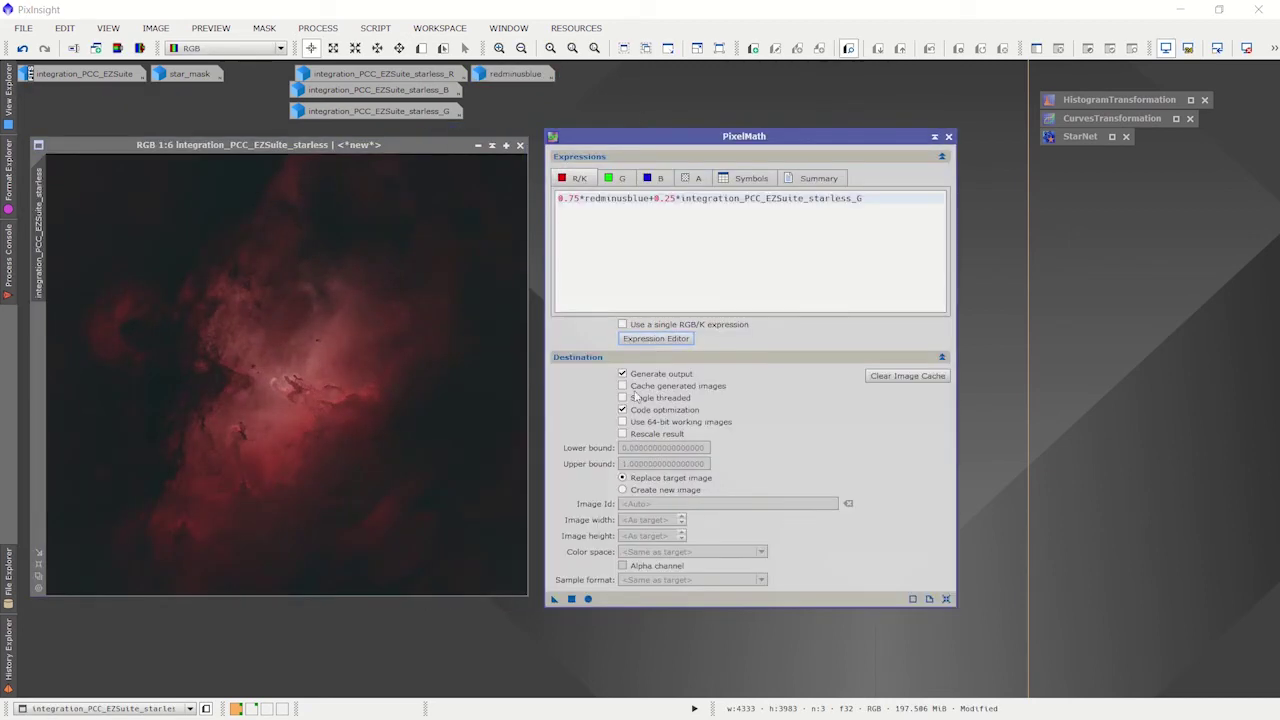
{"action": "left_click", "coordinate": [622, 490]}
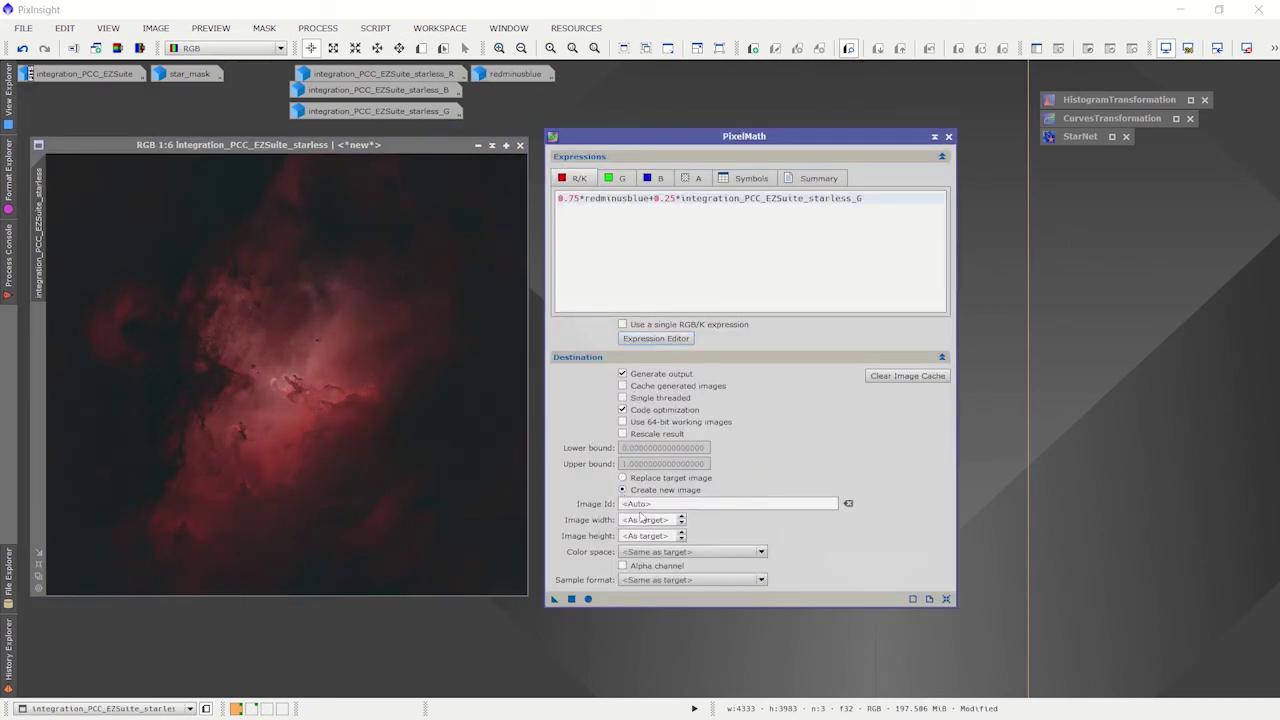
{"action": "left_click", "coordinate": [642, 504]}
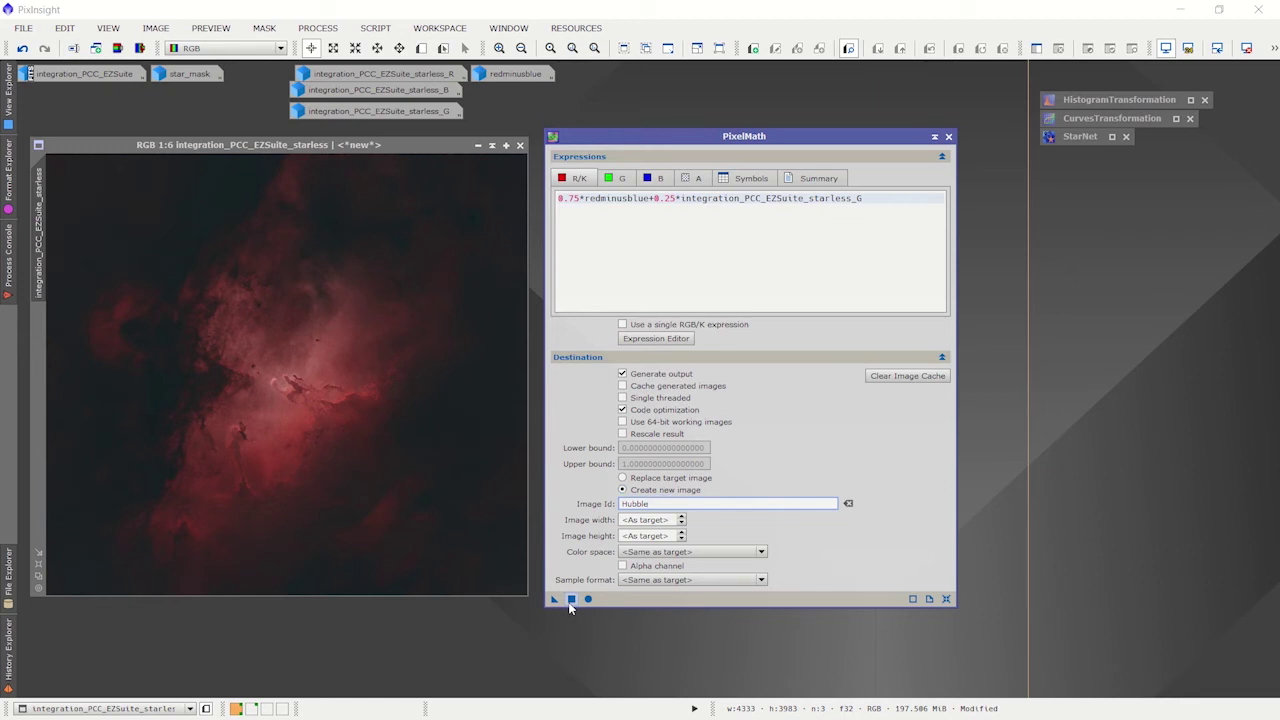
{"action": "left_click", "coordinate": [636, 556]}
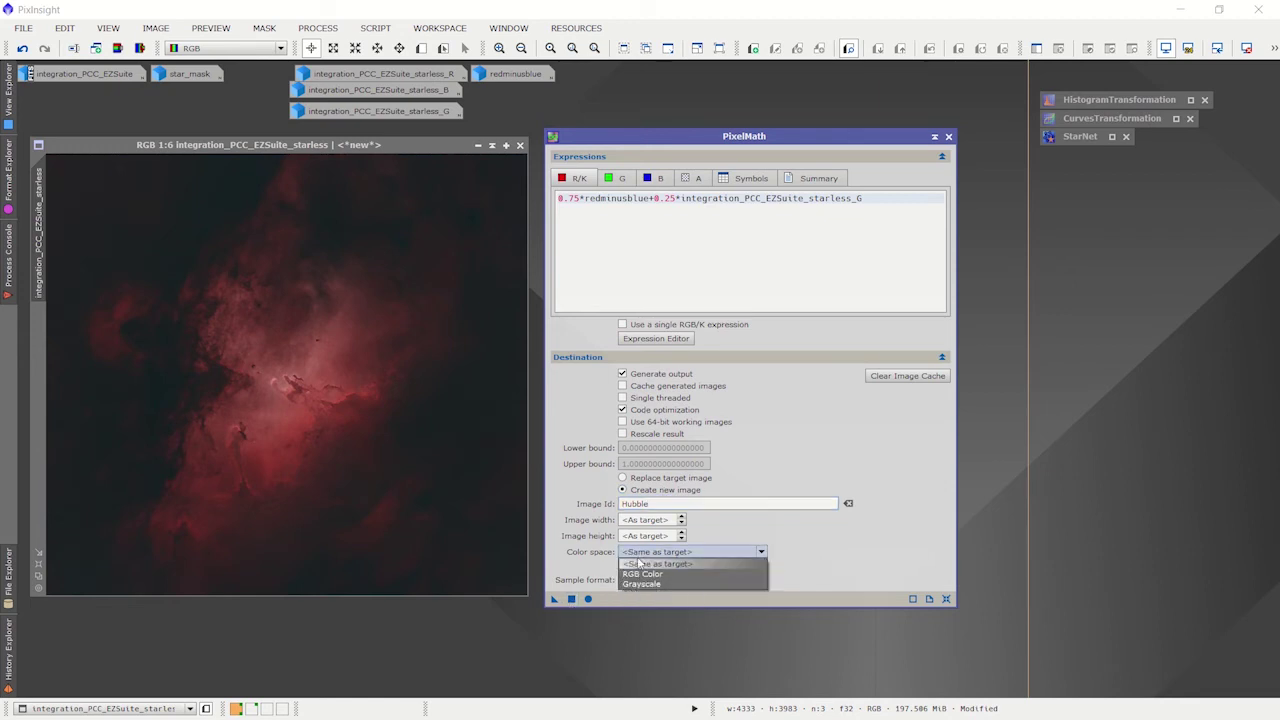
{"action": "left_click", "coordinate": [641, 574]}
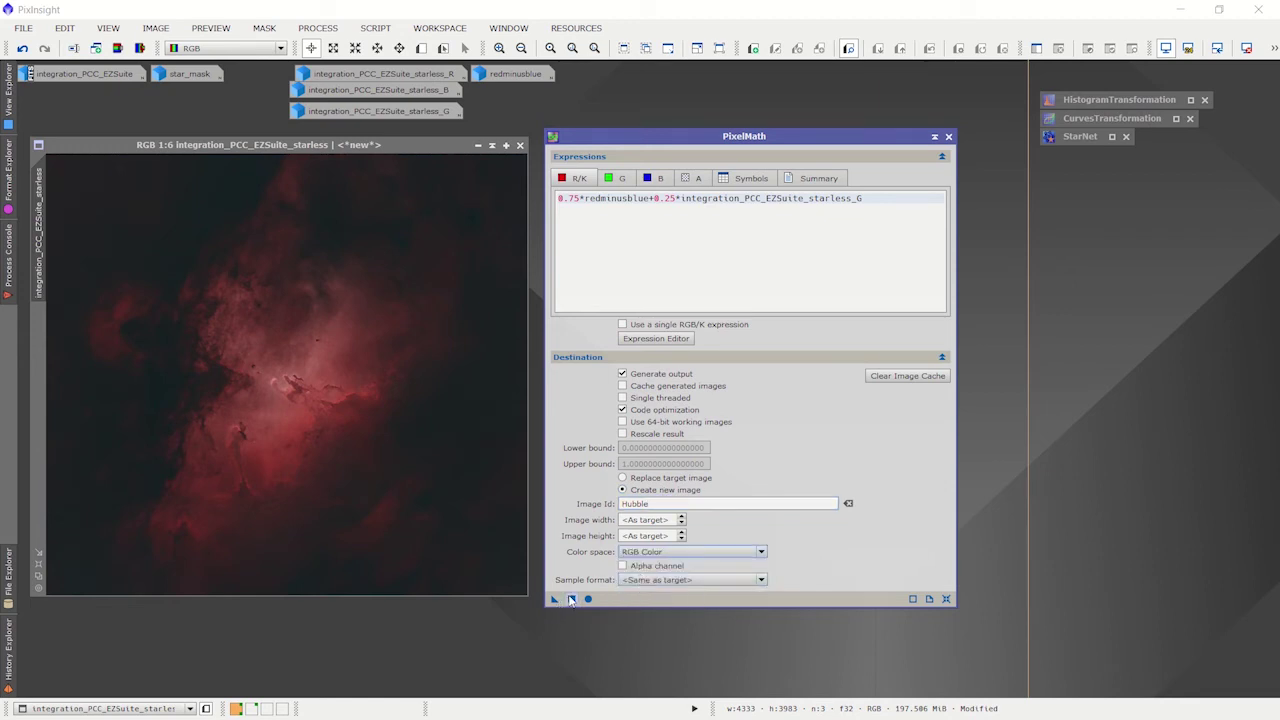
{"action": "left_click", "coordinate": [568, 599]}
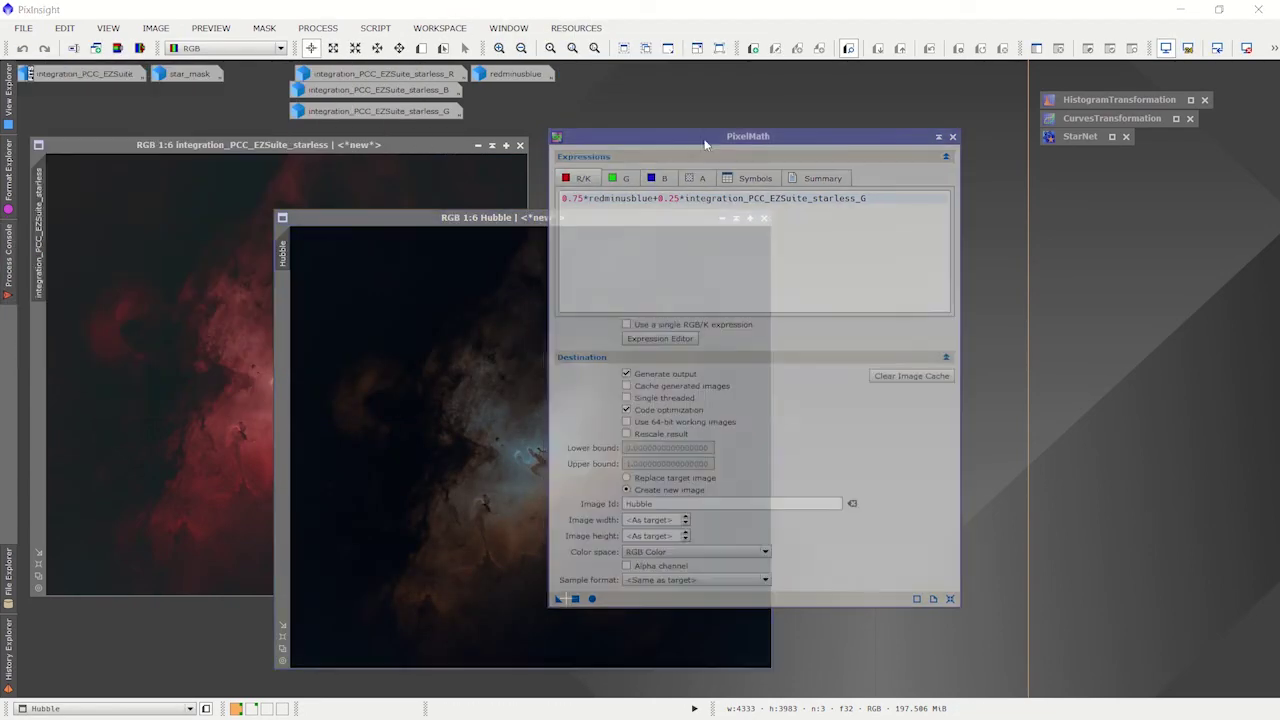
Step: Iconize PixelMath and place the Hubble image over the starless image
{"action": "left_click_drag", "start_coordinate": [836, 137], "coordinate": [950, 155]}
{"action": "left_click", "coordinate": [1048, 156]}
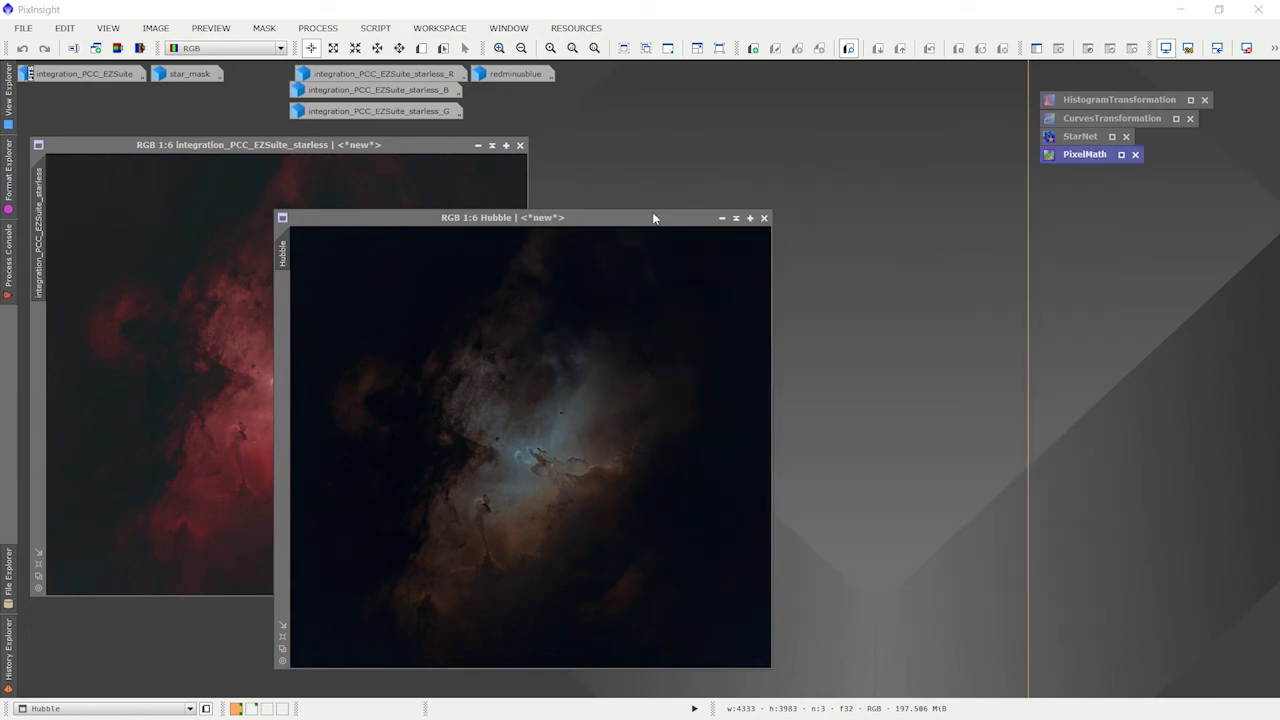
{"action": "left_click_drag", "start_coordinate": [654, 218], "coordinate": [674, 164]}
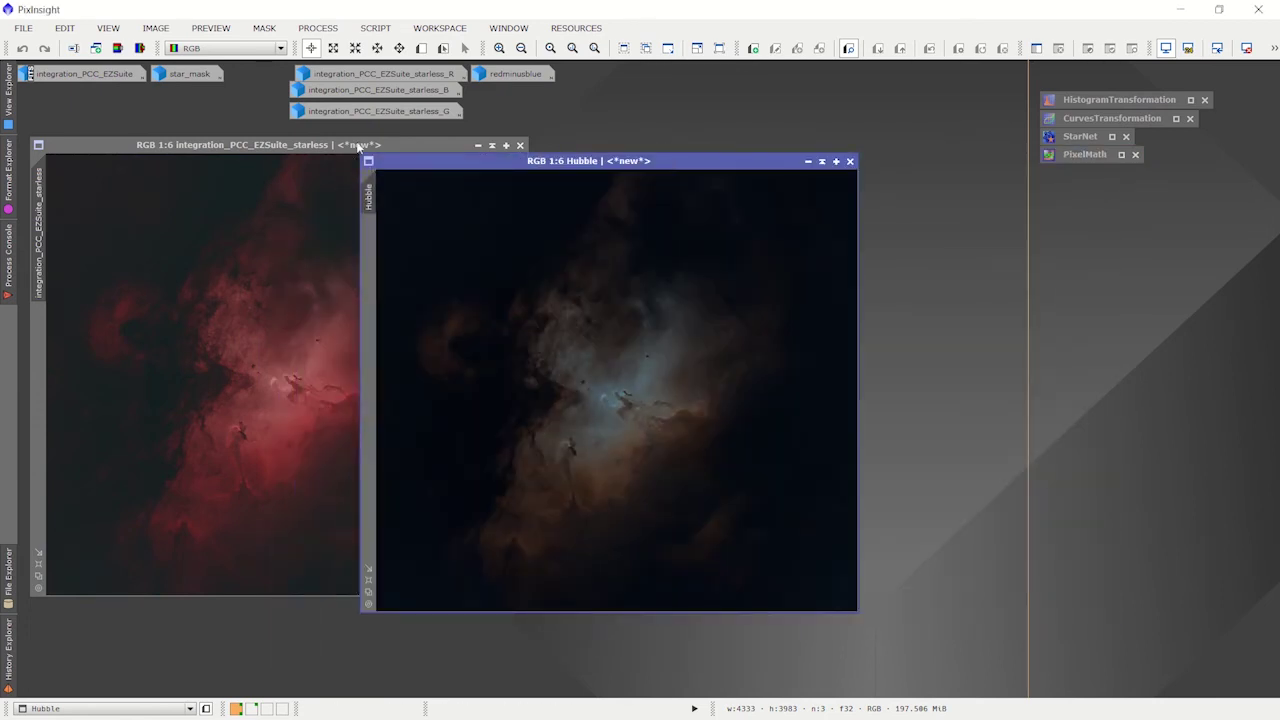
{"action": "mouse_move", "coordinate": [476, 162]}
{"action": "left_mouse_down"}
{"action": "mouse_move", "coordinate": [514, 143]}
{"action": "mouse_move", "coordinate": [471, 147]}
{"action": "left_mouse_up"}
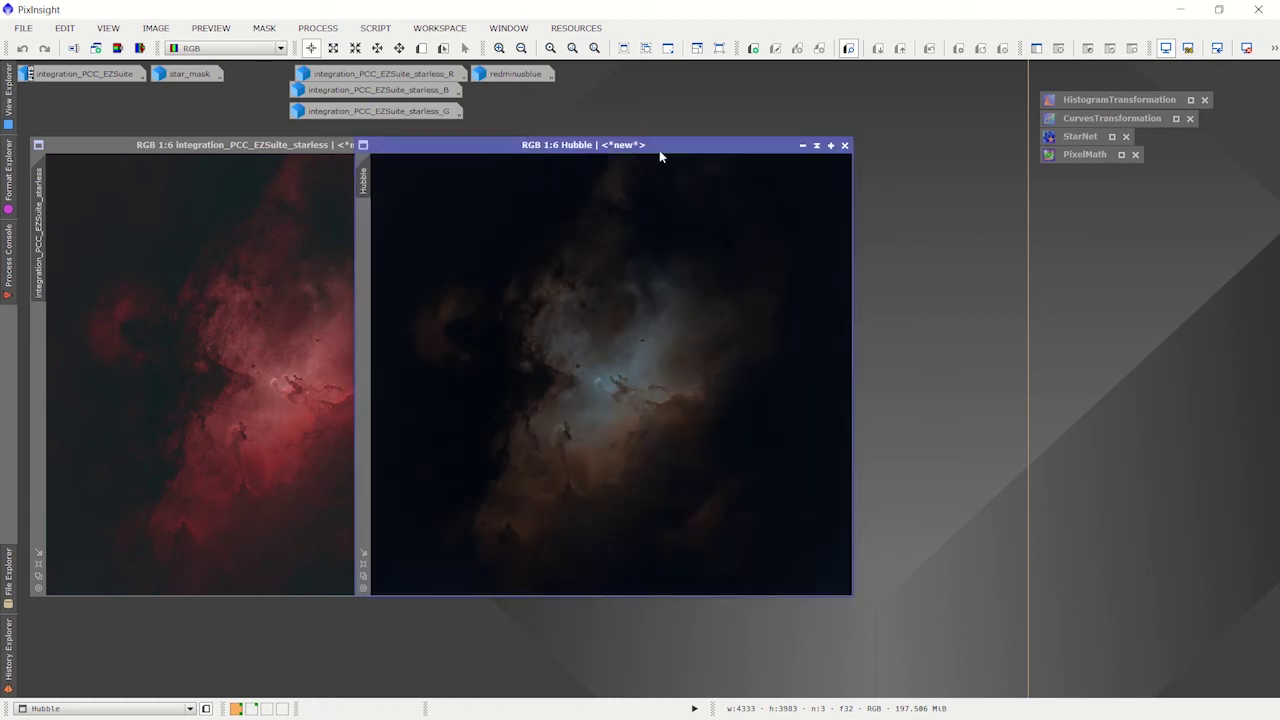
{"action": "left_click_drag", "start_coordinate": [659, 150], "coordinate": [310, 165]}
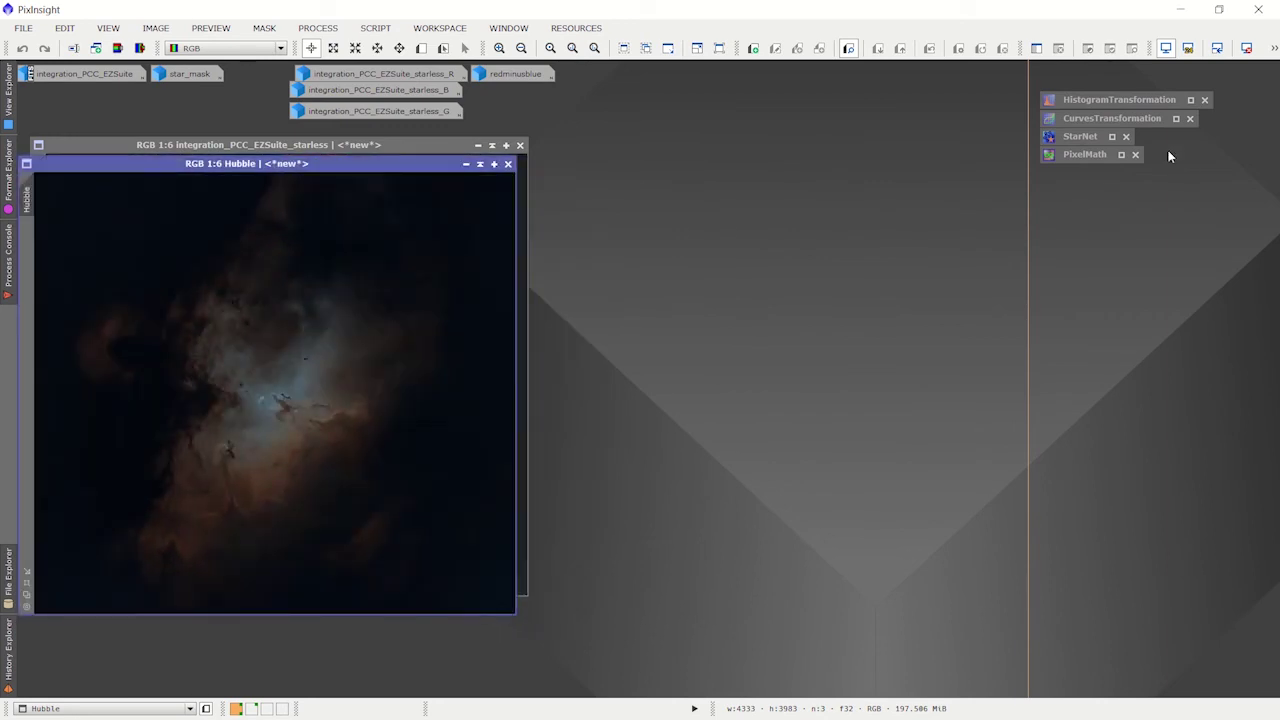
Step: Open CurvesTransformation with a live preview of Hubble and bow the RGB/K curve upward
{"action": "double_click", "coordinate": [1103, 119]}
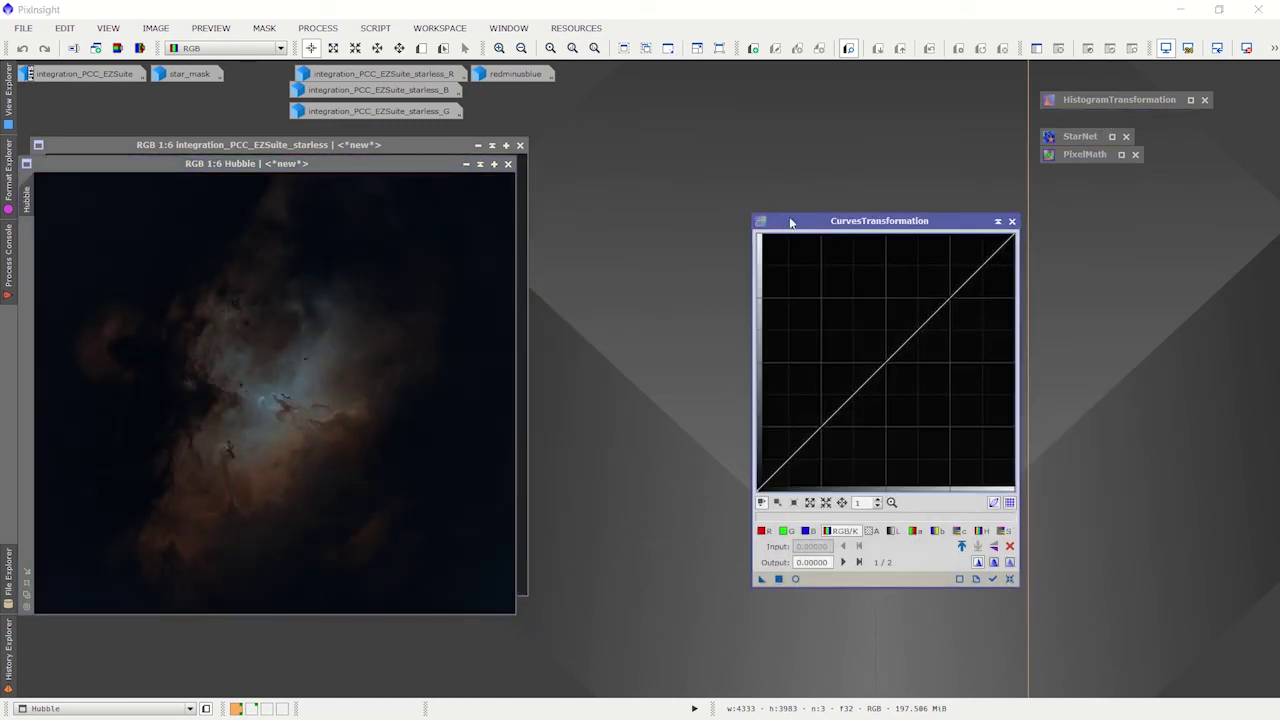
{"action": "left_click_drag", "start_coordinate": [810, 221], "coordinate": [621, 192]}
{"action": "left_click_drag", "start_coordinate": [340, 171], "coordinate": [343, 161]}
{"action": "left_click", "coordinate": [598, 550]}
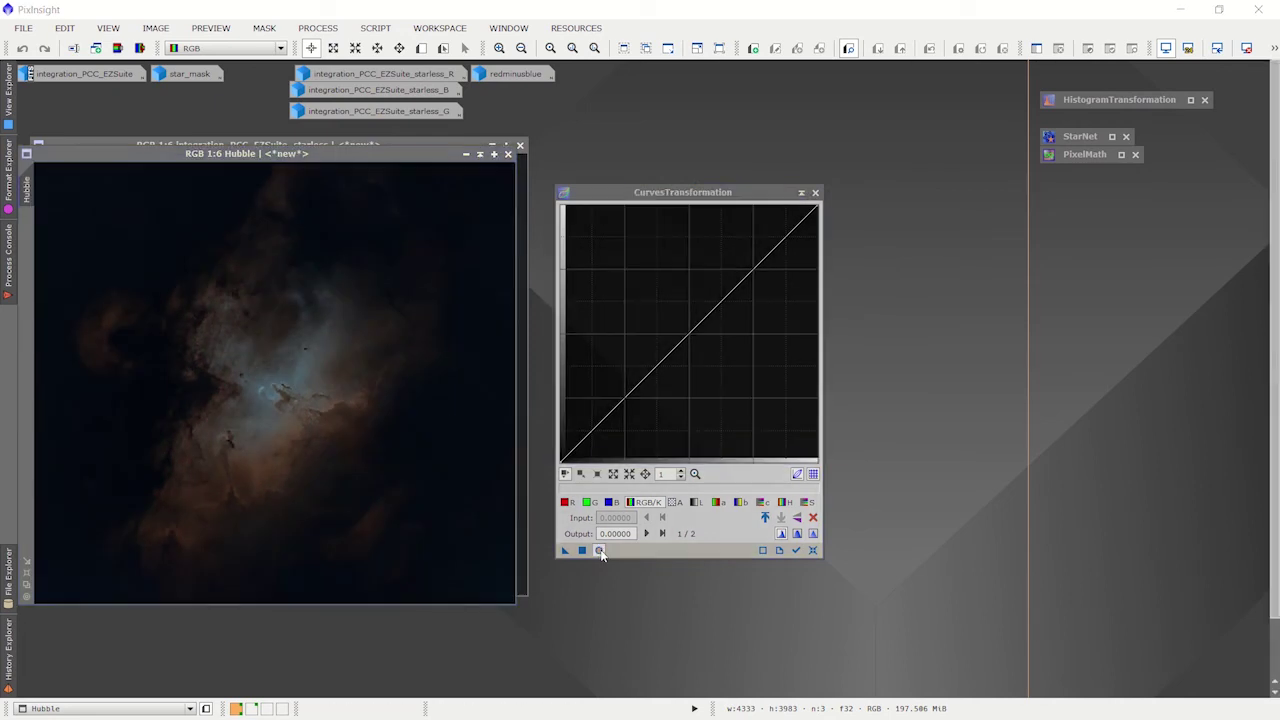
{"action": "left_click_drag", "start_coordinate": [426, 373], "coordinate": [470, 307]}
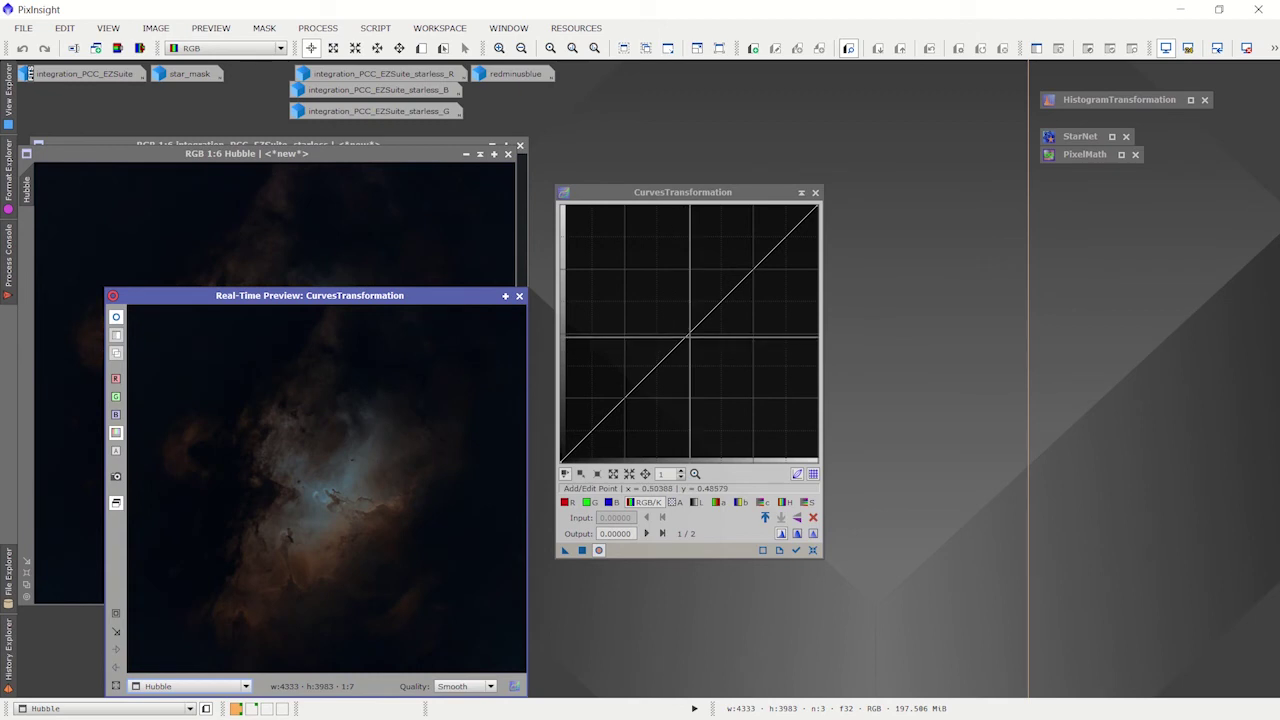
{"action": "left_click_drag", "start_coordinate": [680, 341], "coordinate": [674, 321]}
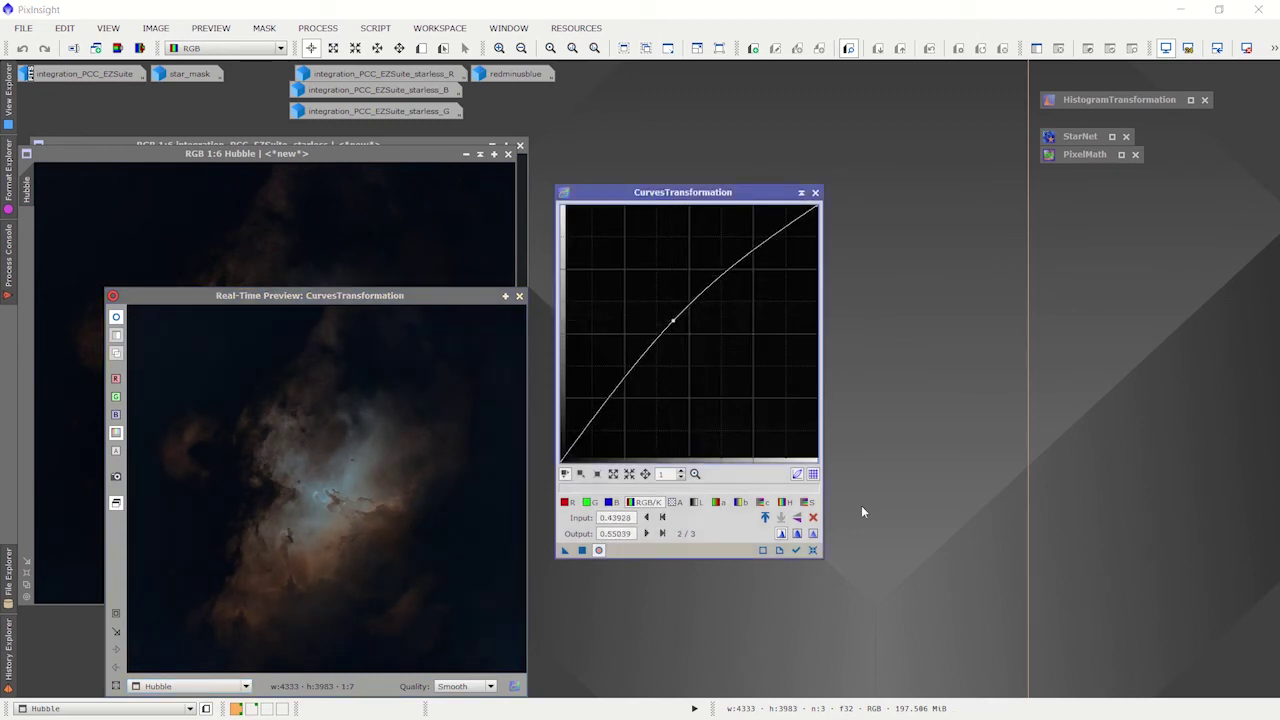
Step: Raise the saturation (S) curve and apply the boost to the Hubble image
{"action": "left_click", "coordinate": [806, 501]}
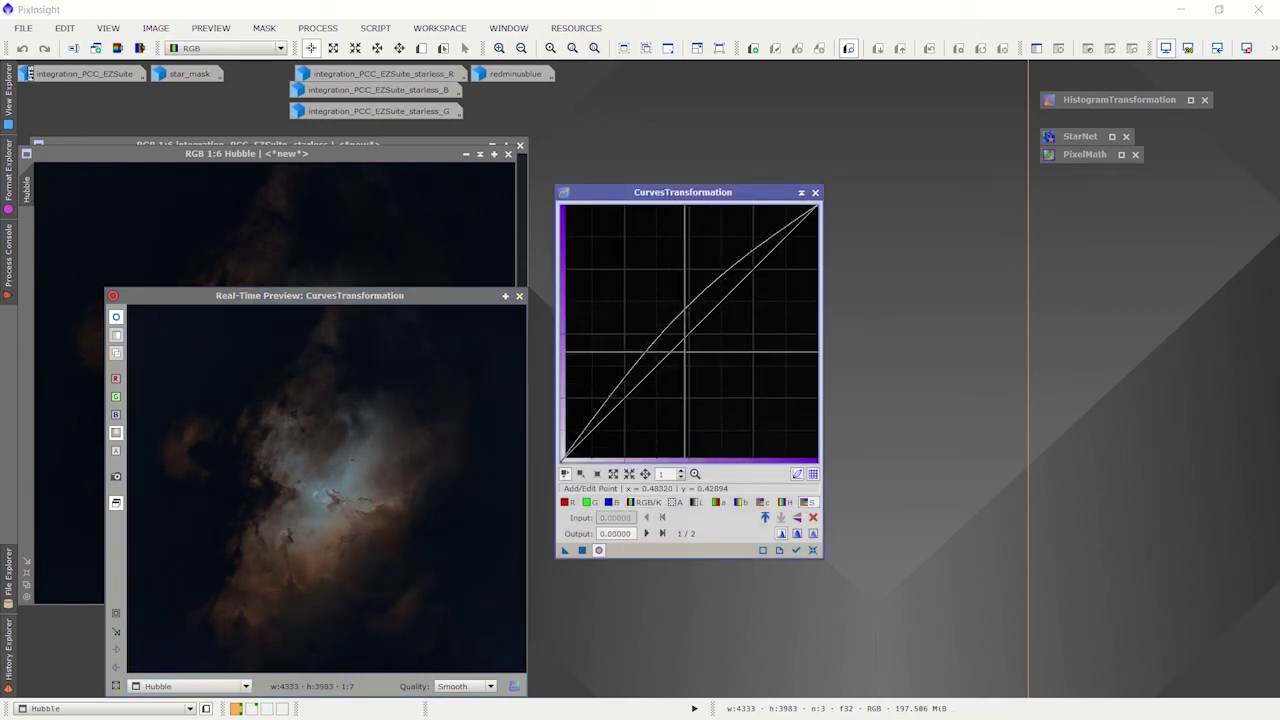
{"action": "left_click_drag", "start_coordinate": [690, 337], "coordinate": [659, 295]}
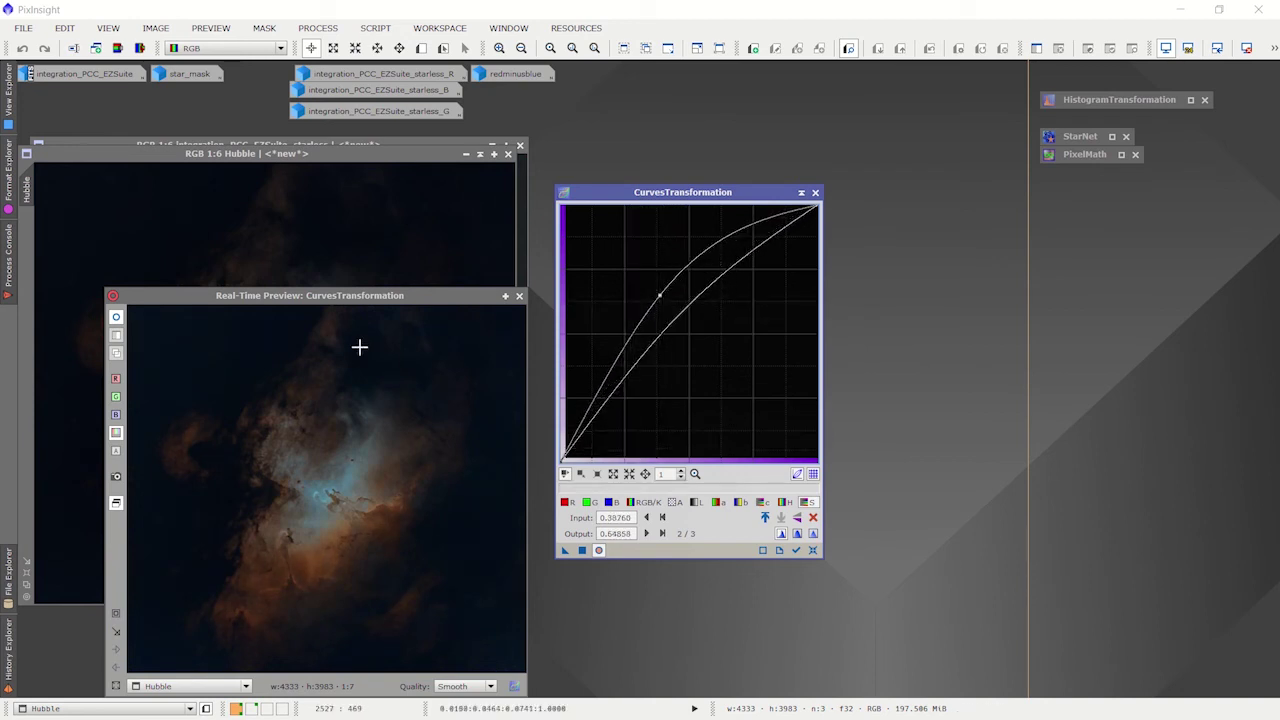
{"action": "left_click_drag", "start_coordinate": [402, 299], "coordinate": [399, 242]}
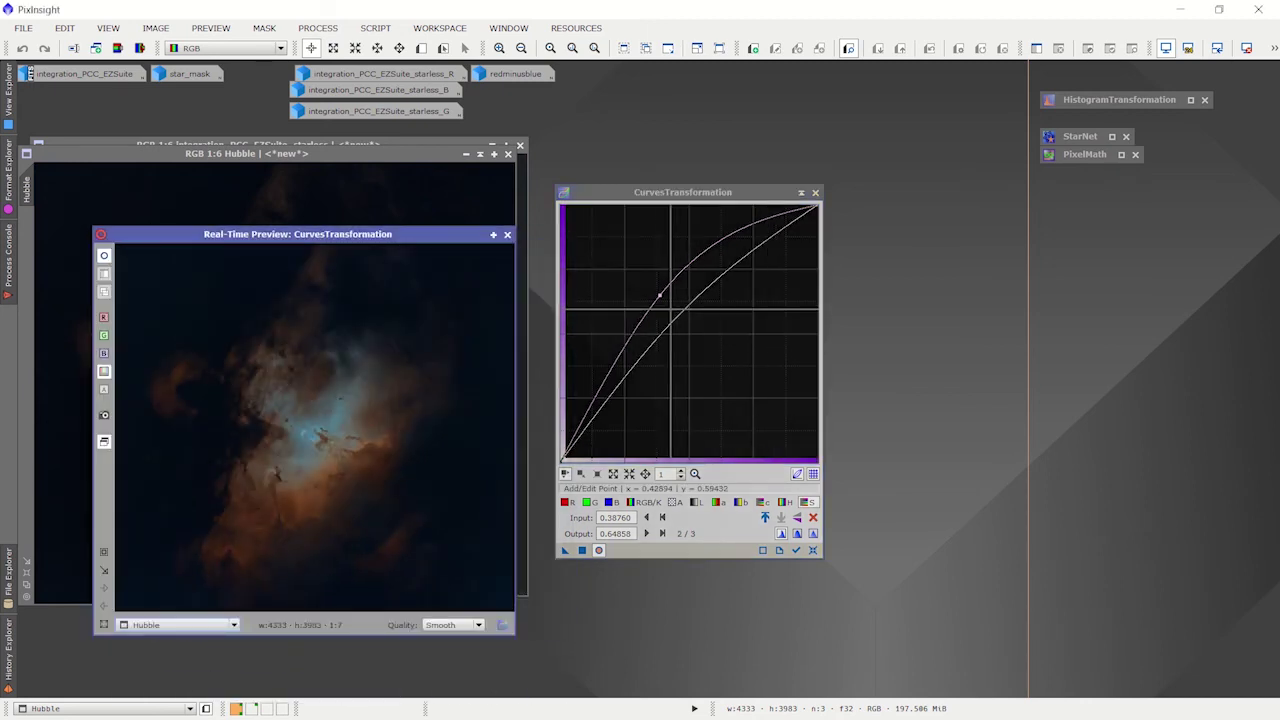
{"action": "left_click", "coordinate": [674, 311]}
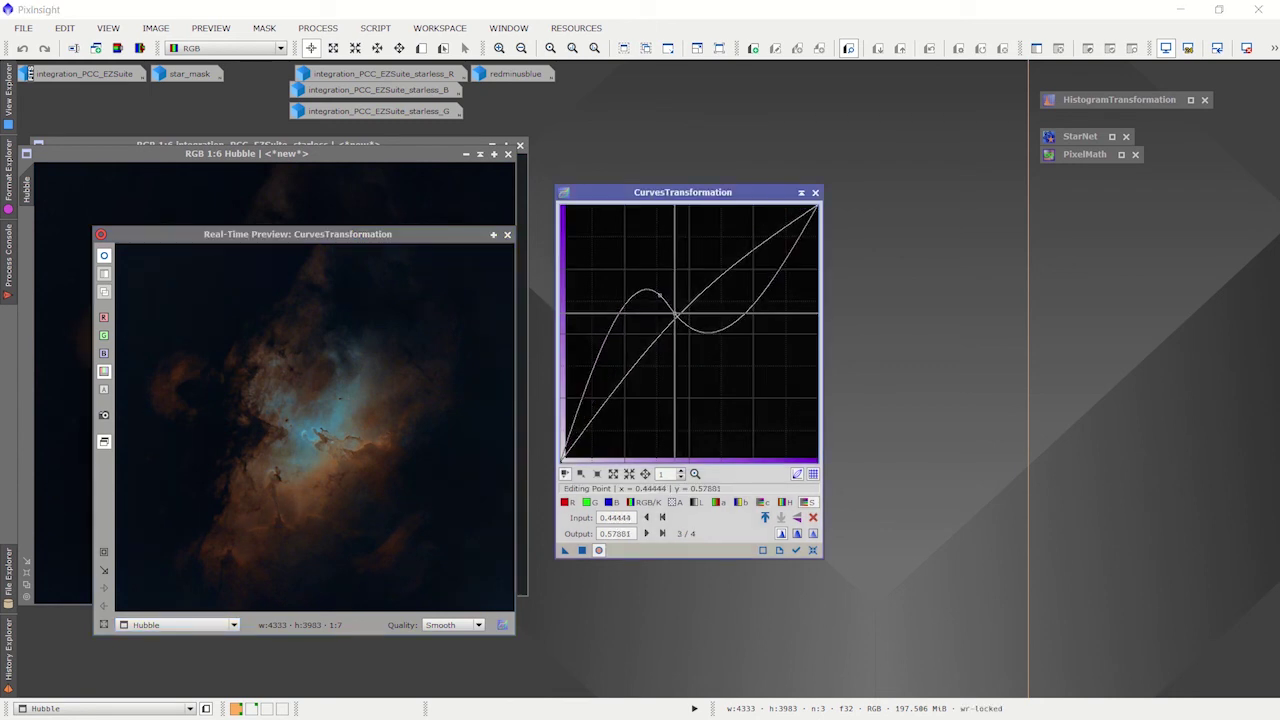
{"action": "key", "text": "Delete"}
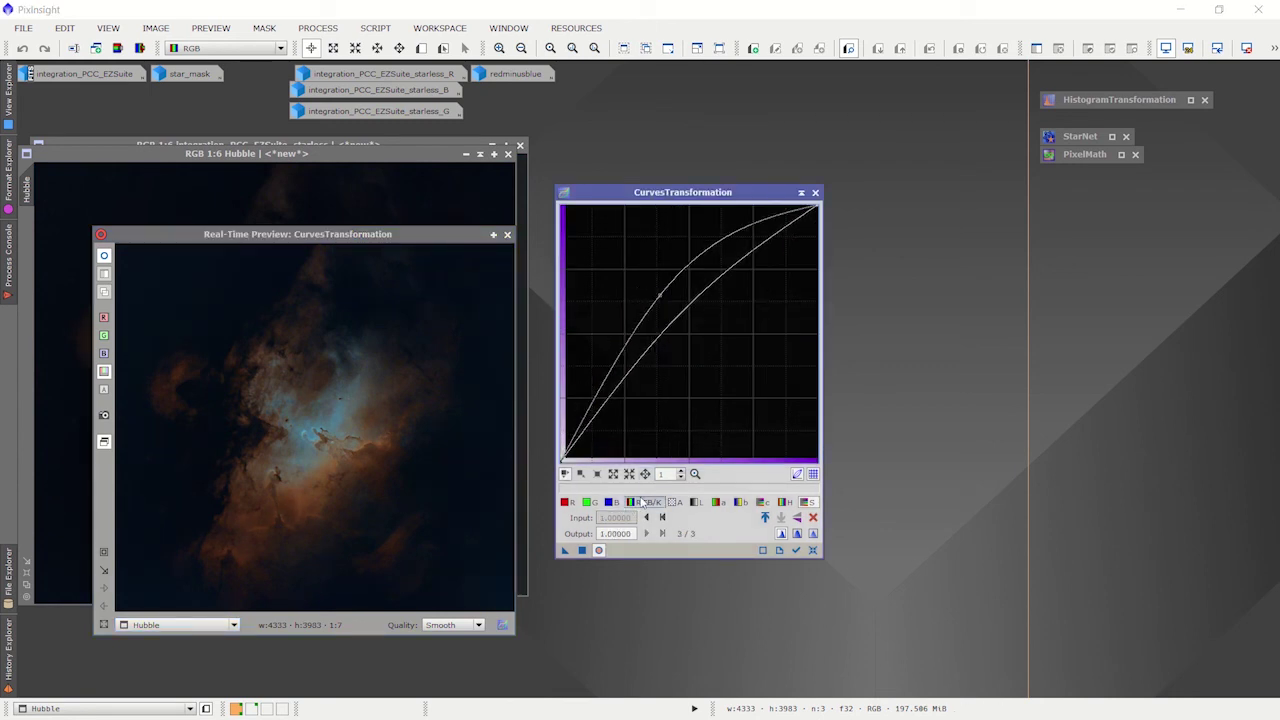
{"action": "left_click", "coordinate": [672, 321]}
{"action": "left_click_drag", "start_coordinate": [670, 321], "coordinate": [666, 313]}
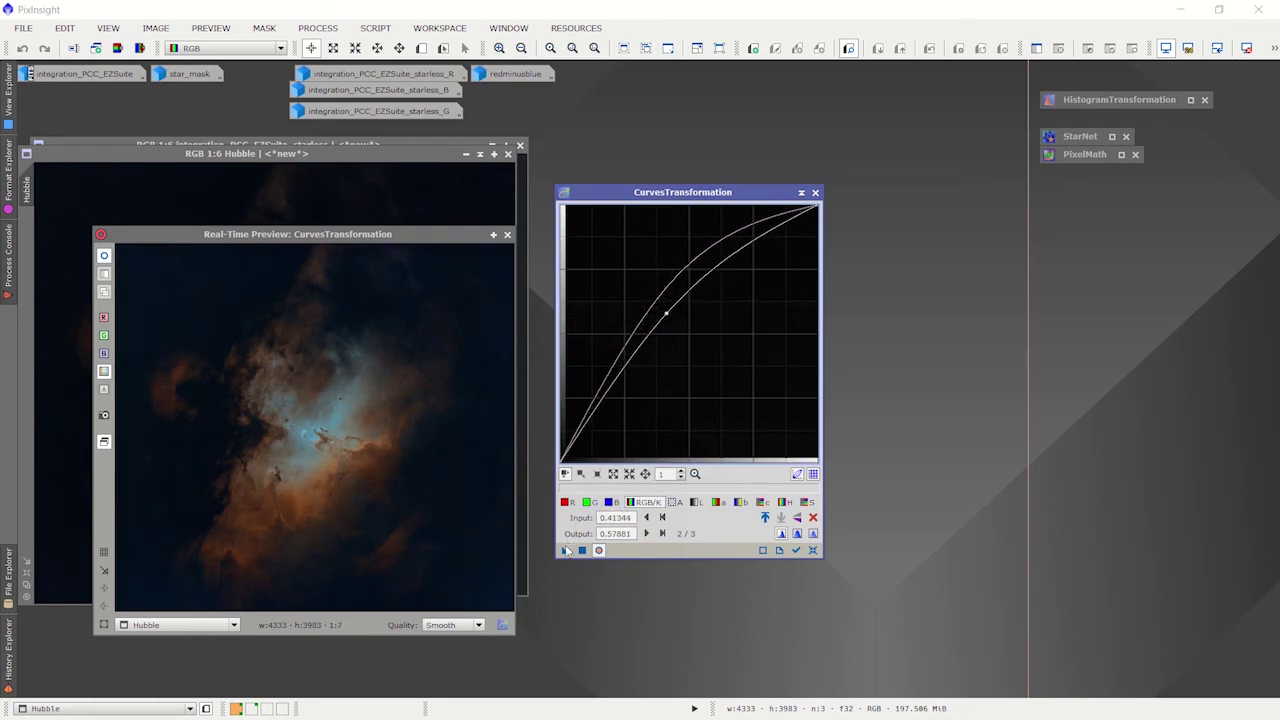
{"action": "left_click", "coordinate": [452, 205]}
{"action": "key", "text": "F5"}
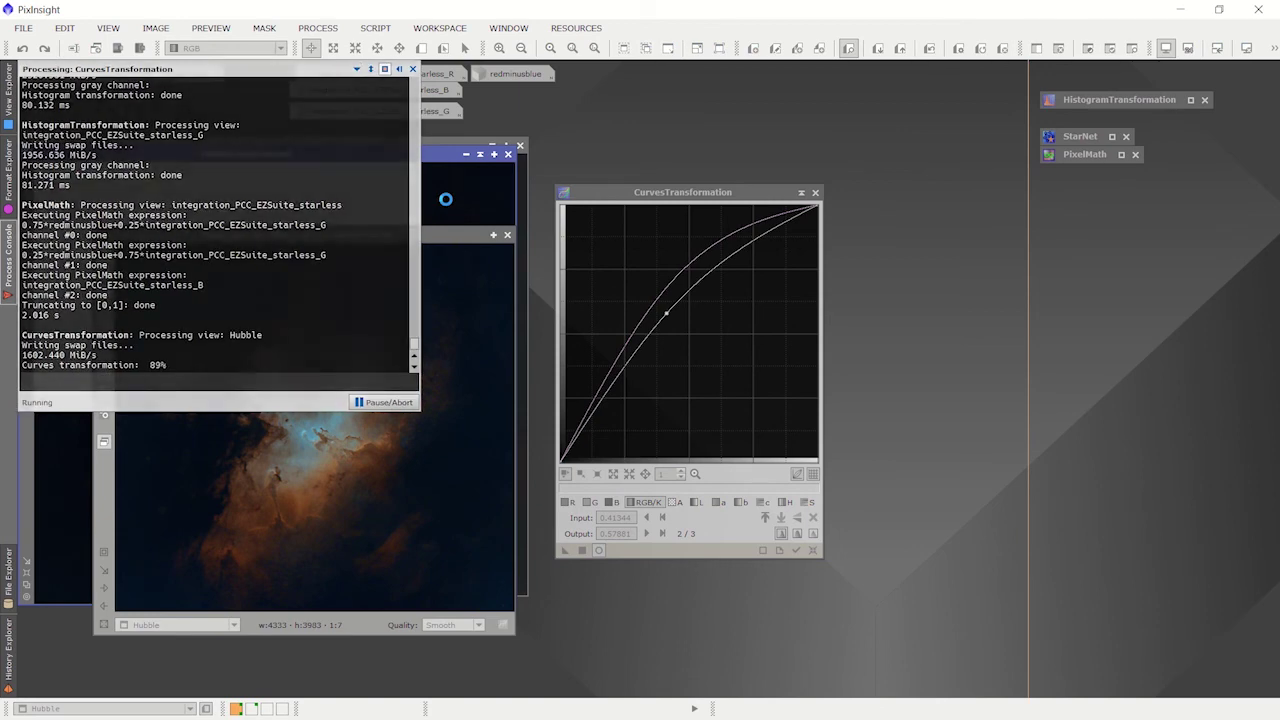
{"action": "left_click", "coordinate": [507, 234]}
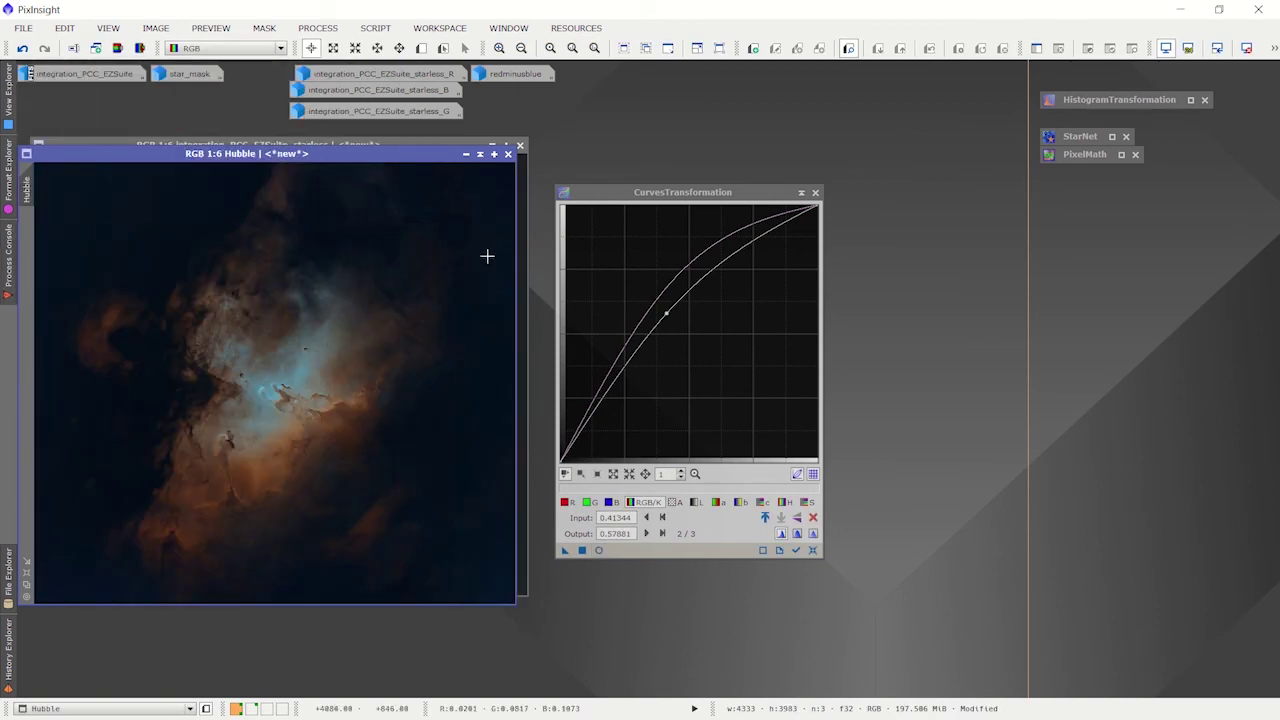
{"action": "left_click", "coordinate": [801, 192]}
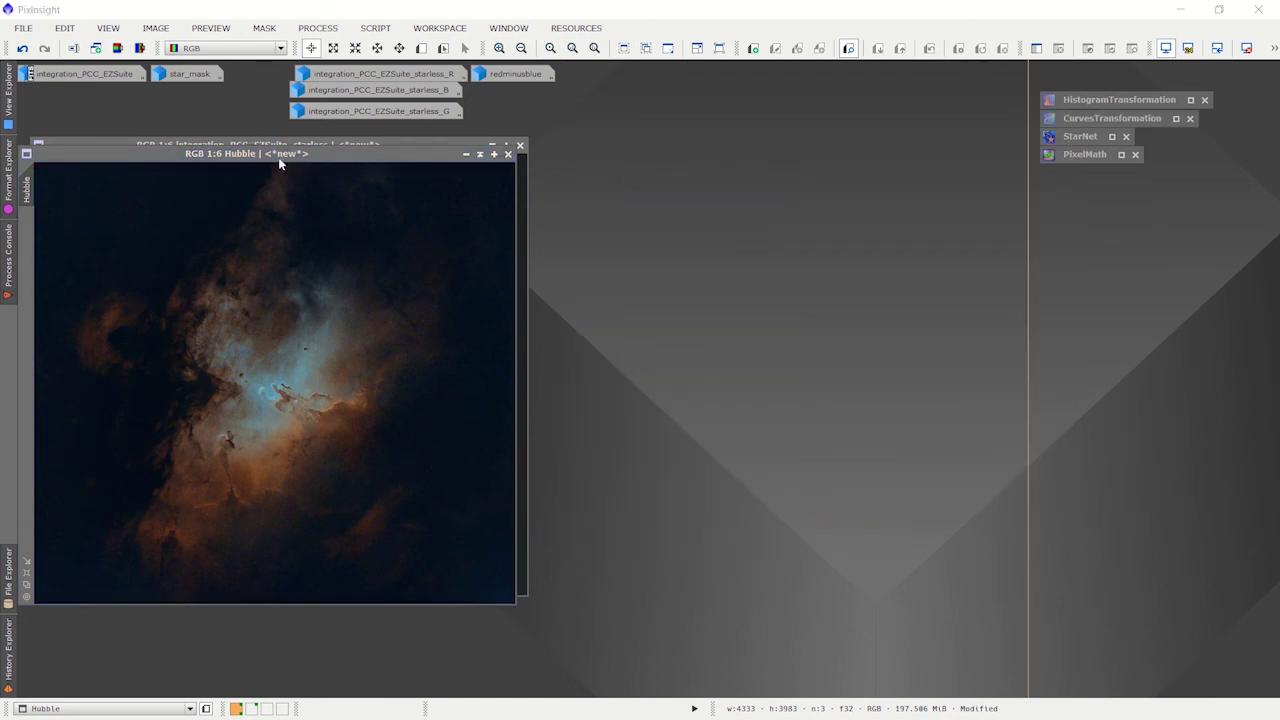
Step: Iconize the starless image, move Hubble left, and briefly inspect the star_mask image
{"action": "left_click_drag", "start_coordinate": [290, 156], "coordinate": [670, 148]}
{"action": "left_click", "coordinate": [270, 149]}
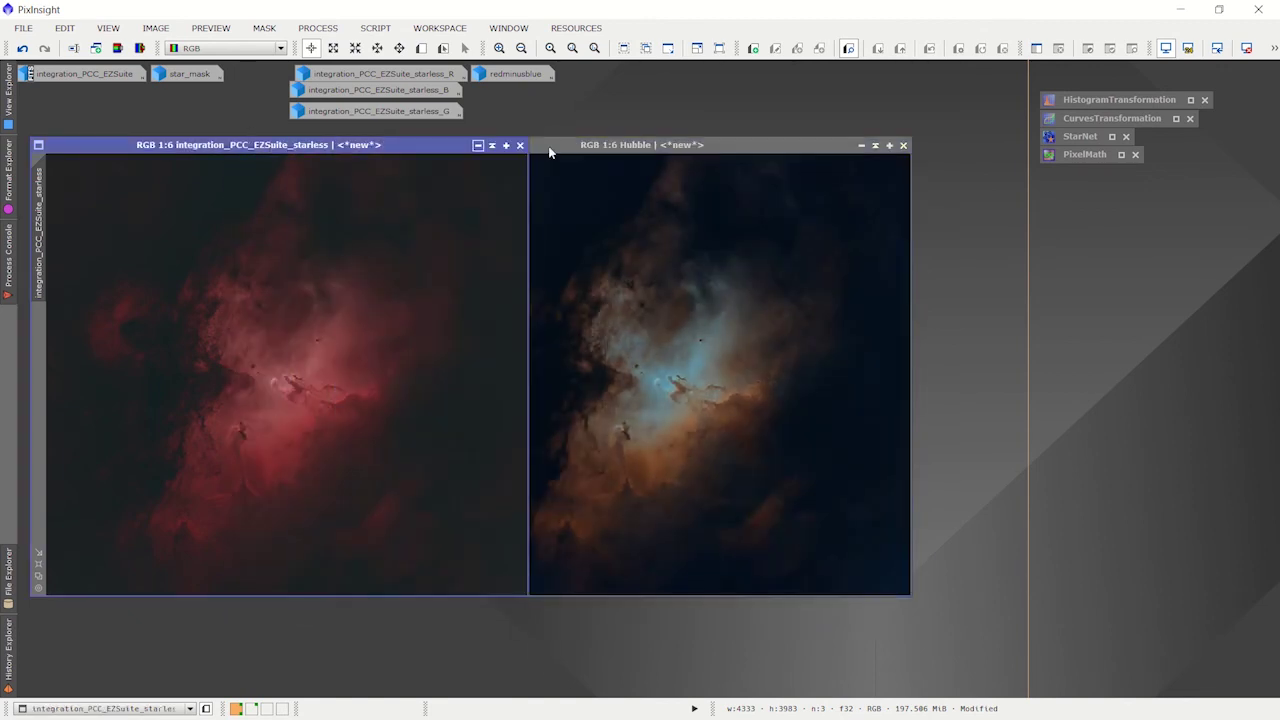
{"action": "left_click", "coordinate": [490, 146]}
{"action": "left_click_drag", "start_coordinate": [513, 145], "coordinate": [153, 160]}
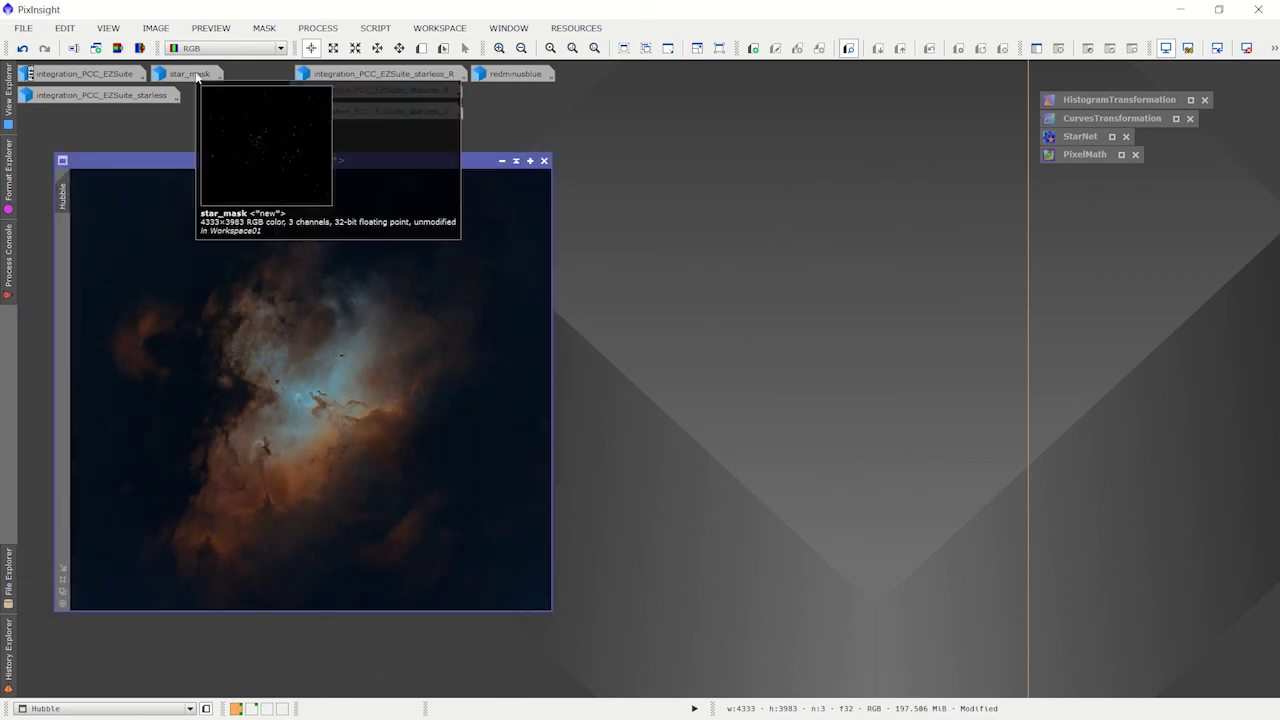
{"action": "double_click", "coordinate": [192, 74]}
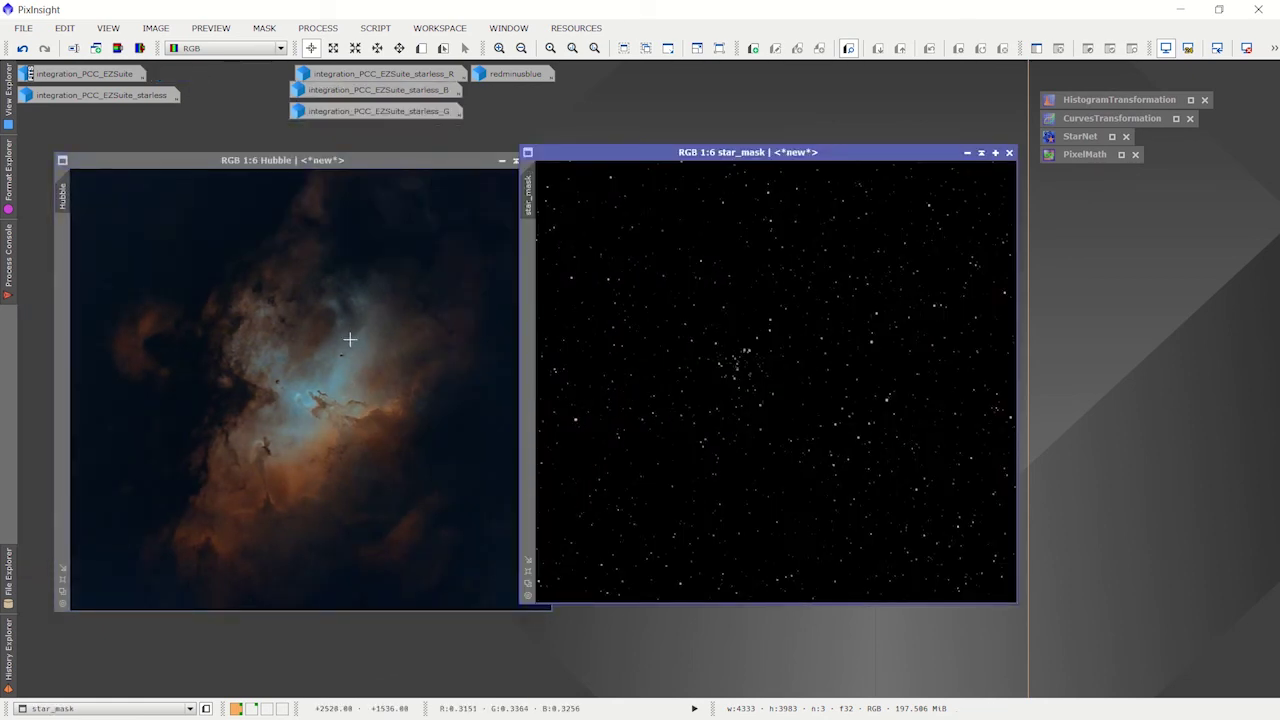
{"action": "left_click", "coordinate": [968, 153]}
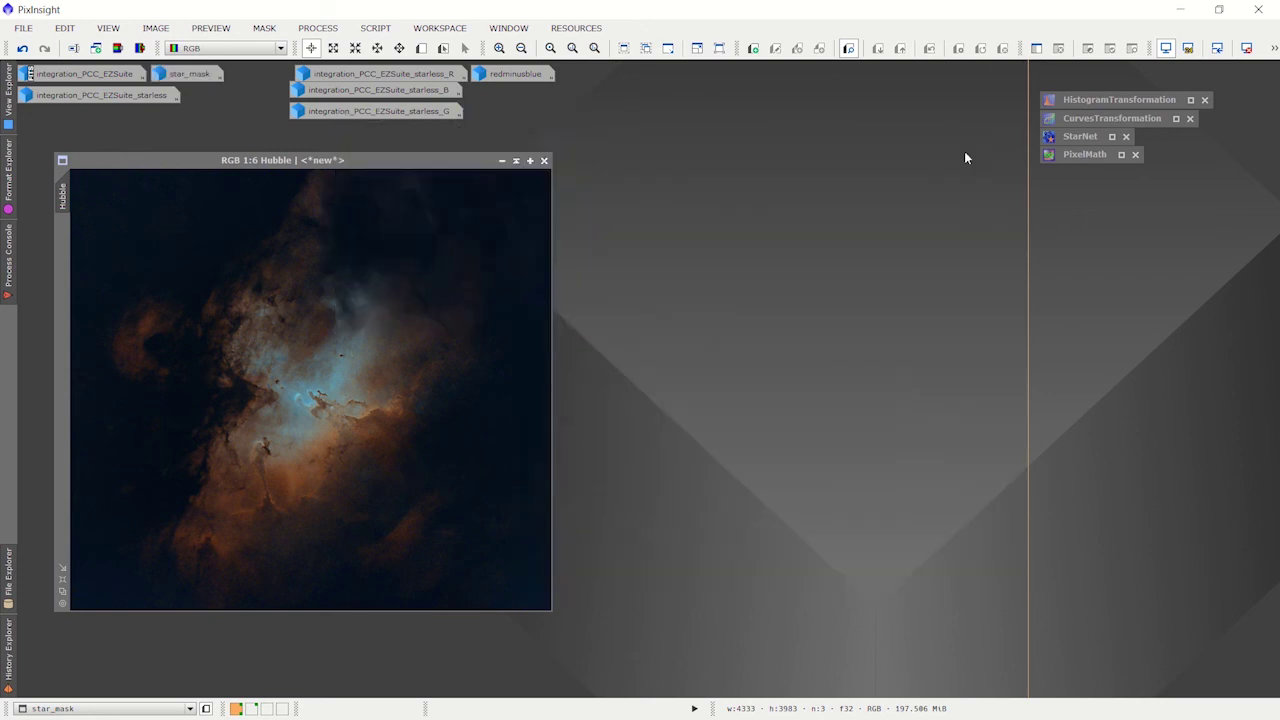
Step: Open PixelMath and reset it to defaults
{"action": "left_click", "coordinate": [1076, 136]}
{"action": "left_click", "coordinate": [1076, 156]}
{"action": "double_click", "coordinate": [1075, 157]}
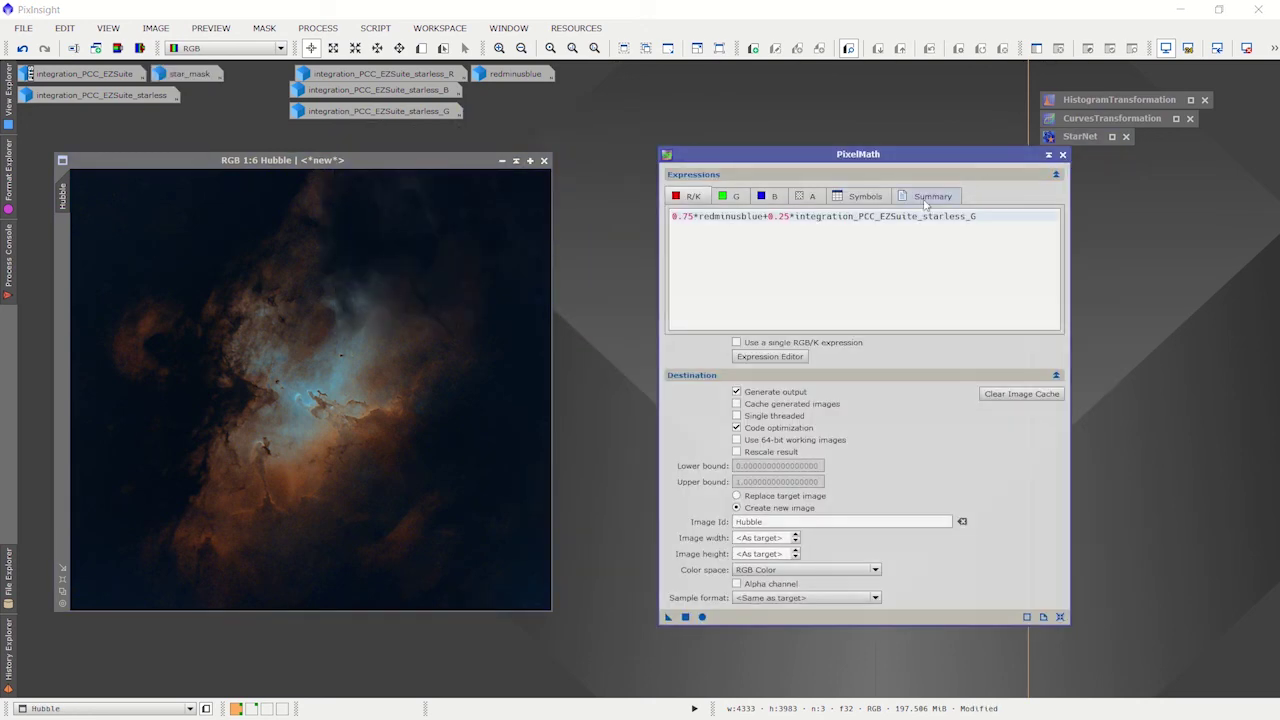
{"action": "left_click_drag", "start_coordinate": [906, 160], "coordinate": [796, 124]}
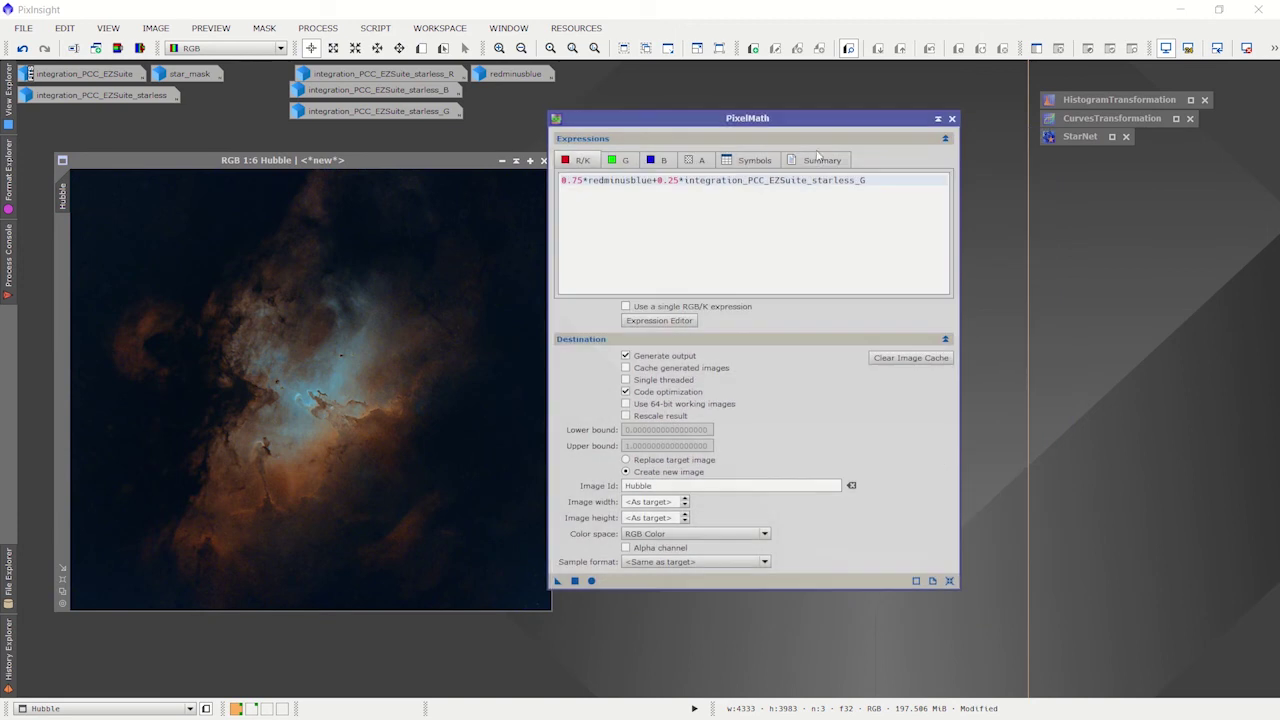
{"action": "left_click", "coordinate": [949, 580]}
{"action": "left_click_drag", "start_coordinate": [677, 119], "coordinate": [688, 155]}
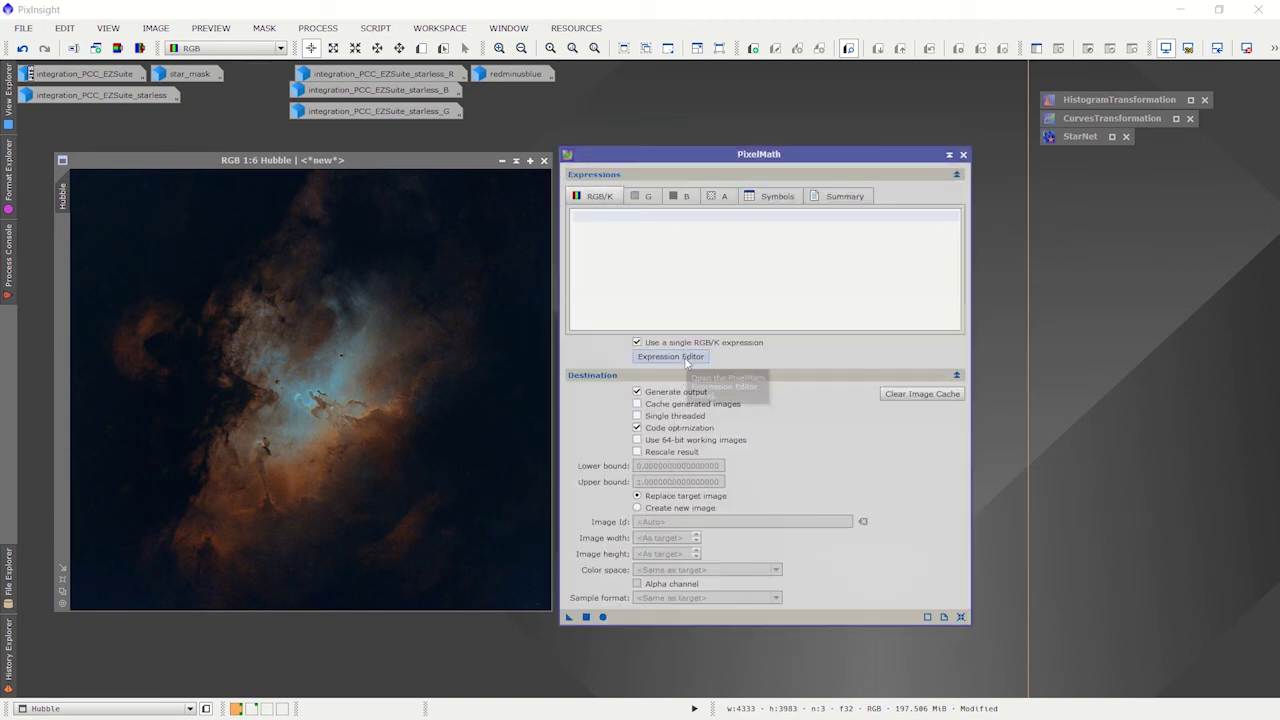
Step: Apply the expression Hubble+star_mask to the Hubble image to restore its stars
{"action": "left_click", "coordinate": [686, 360]}
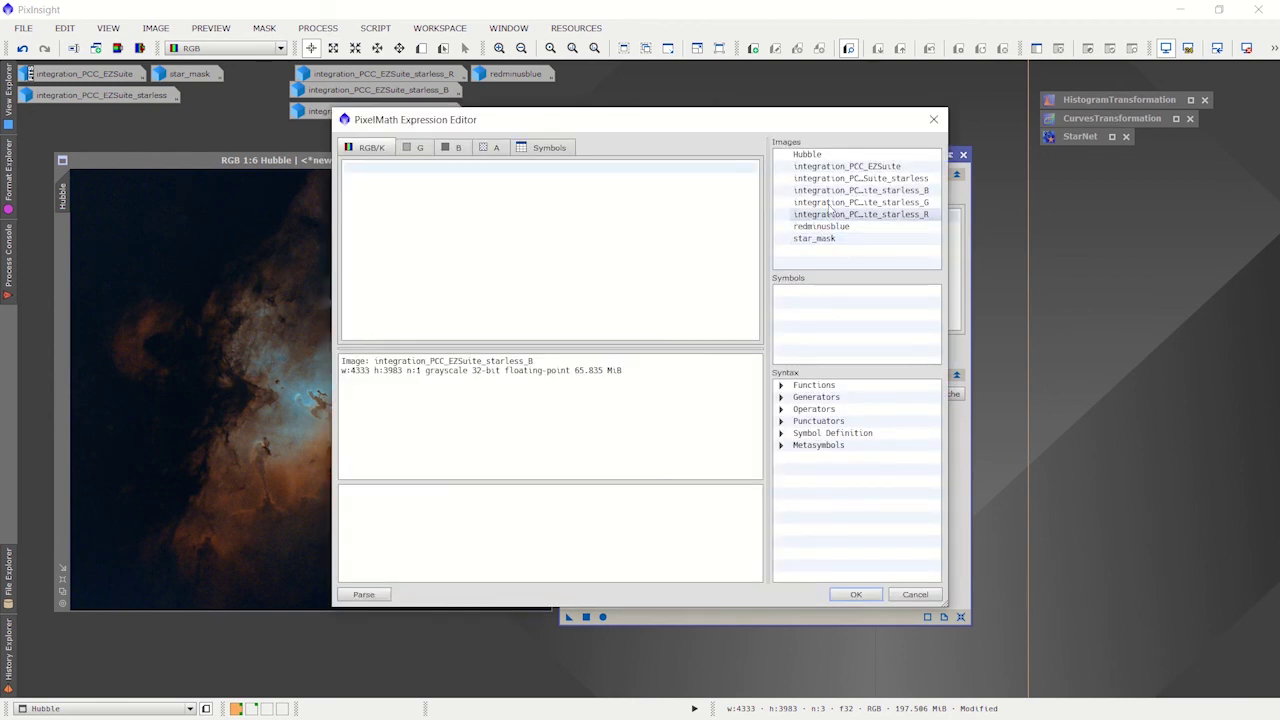
{"action": "double_click", "coordinate": [808, 155]}
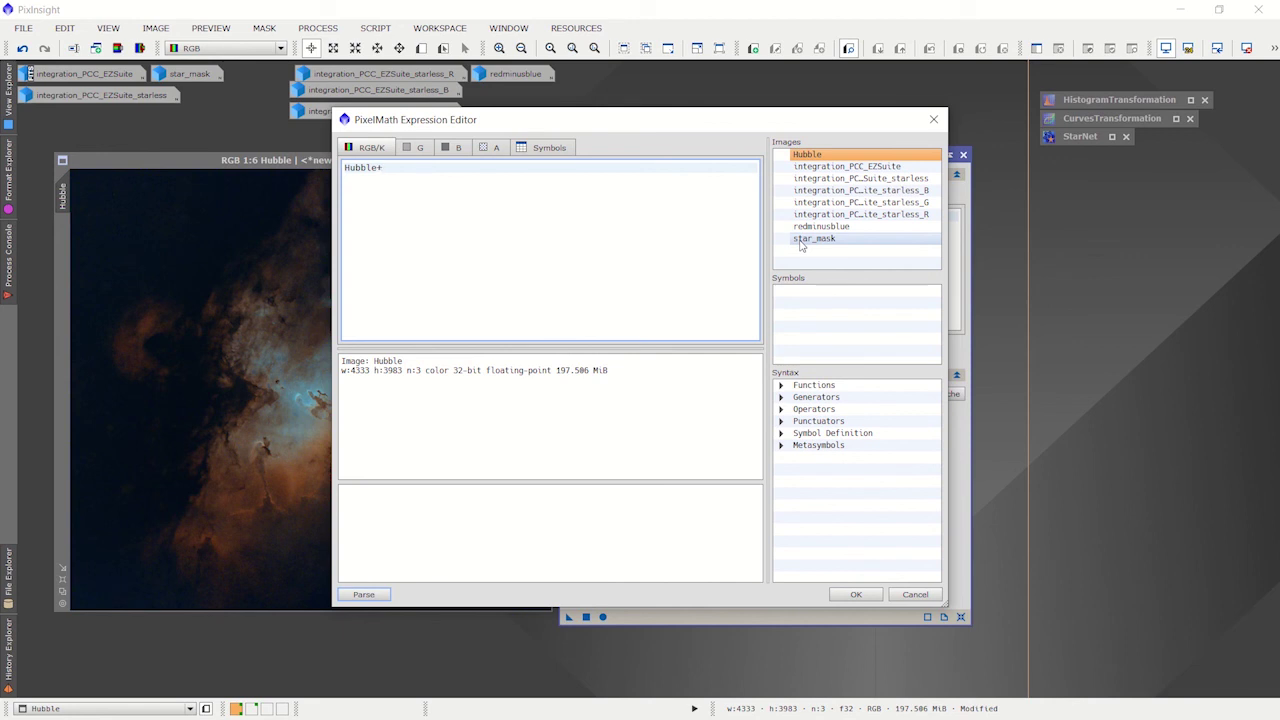
{"action": "type", "text": "+"}
{"action": "double_click", "coordinate": [813, 240]}
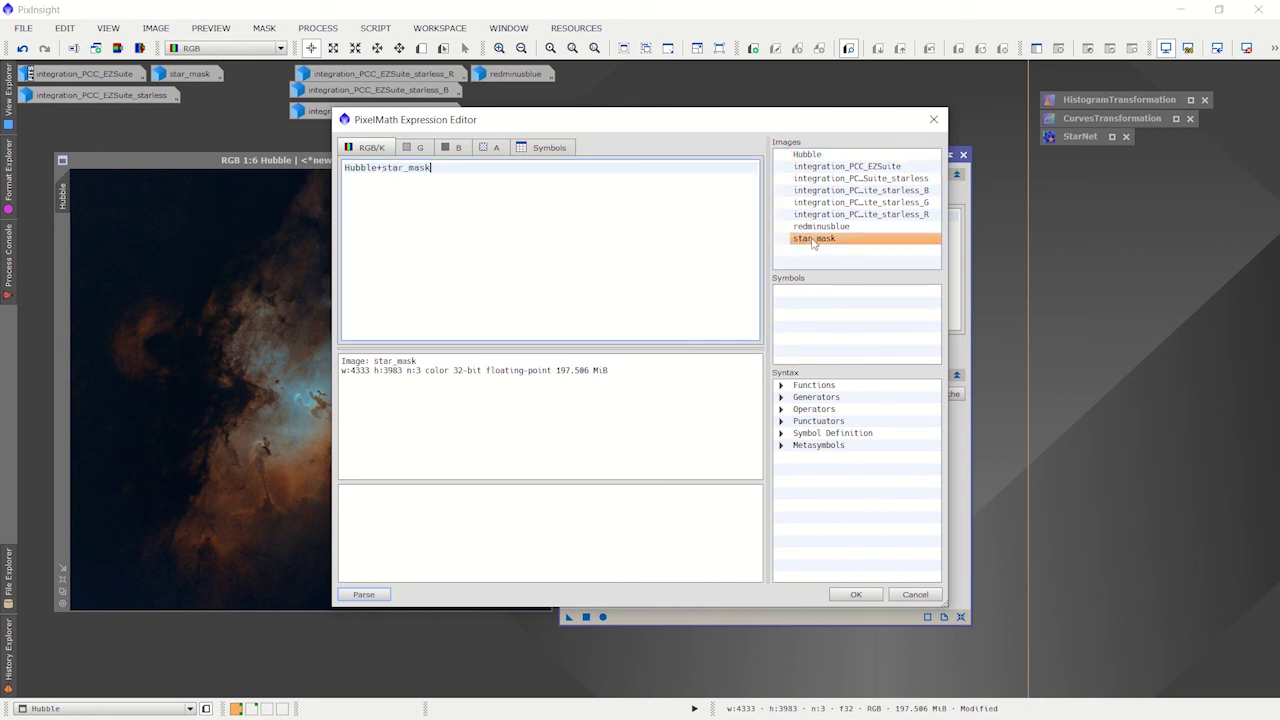
{"action": "left_click", "coordinate": [856, 594]}
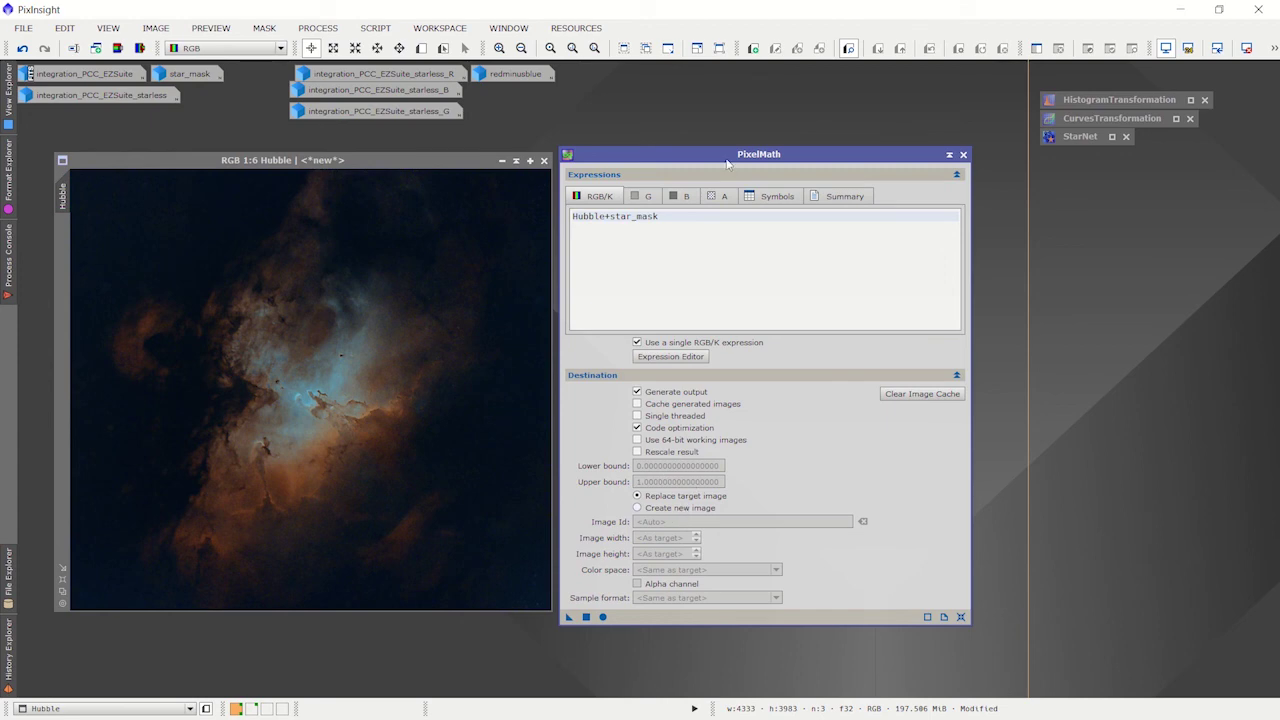
{"action": "left_click_drag", "start_coordinate": [728, 162], "coordinate": [740, 144]}
{"action": "left_click_drag", "start_coordinate": [417, 157], "coordinate": [344, 155]}
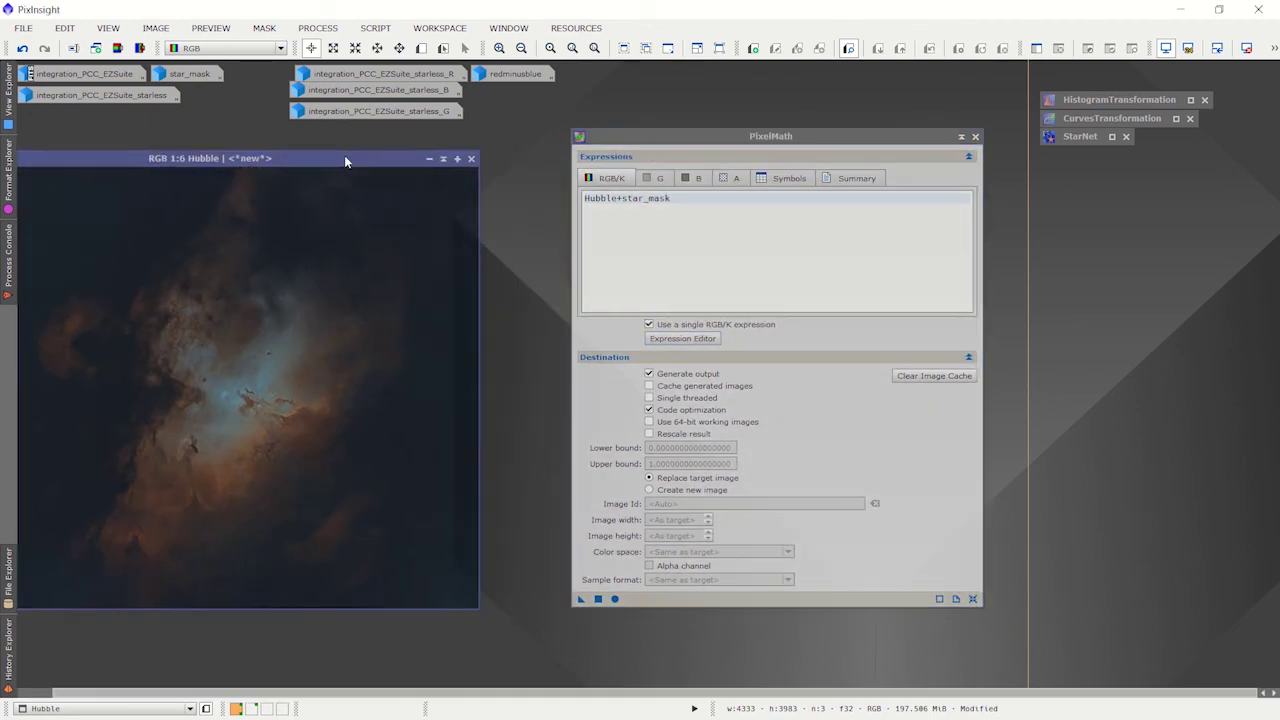
{"action": "left_click_drag", "start_coordinate": [742, 140], "coordinate": [698, 158]}
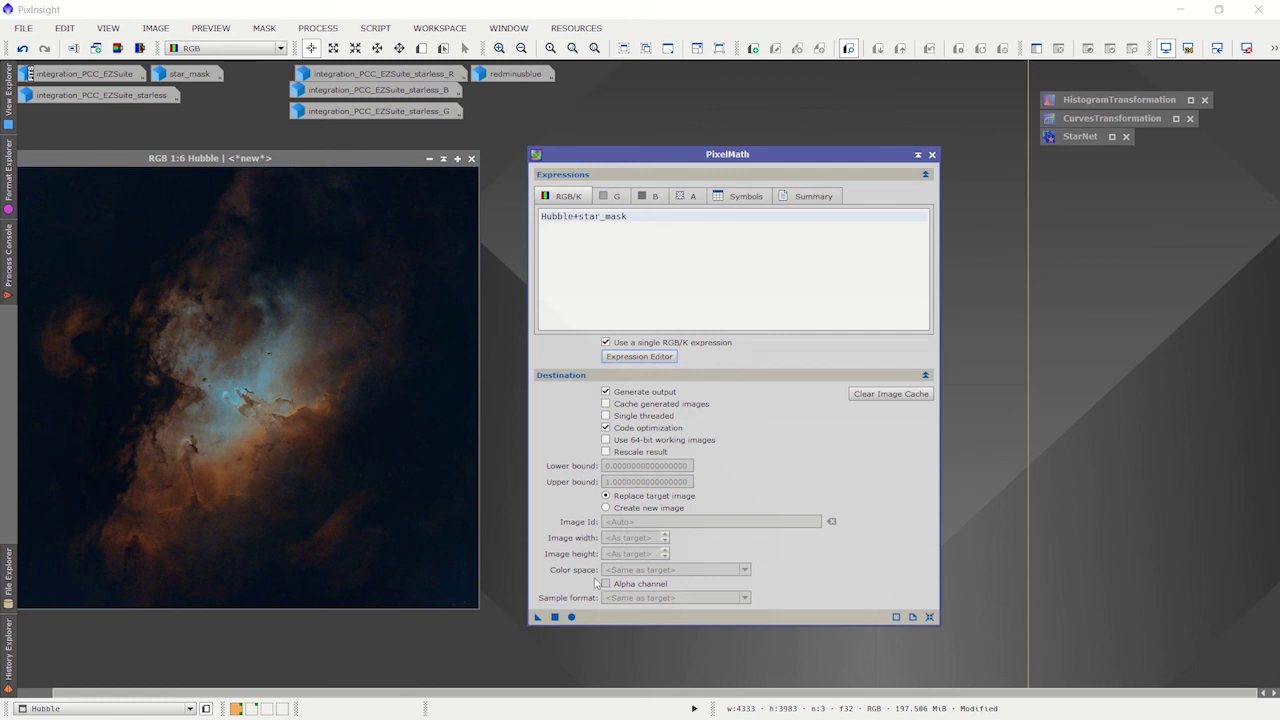
{"action": "left_click", "coordinate": [554, 618]}
{"action": "left_click", "coordinate": [554, 618]}
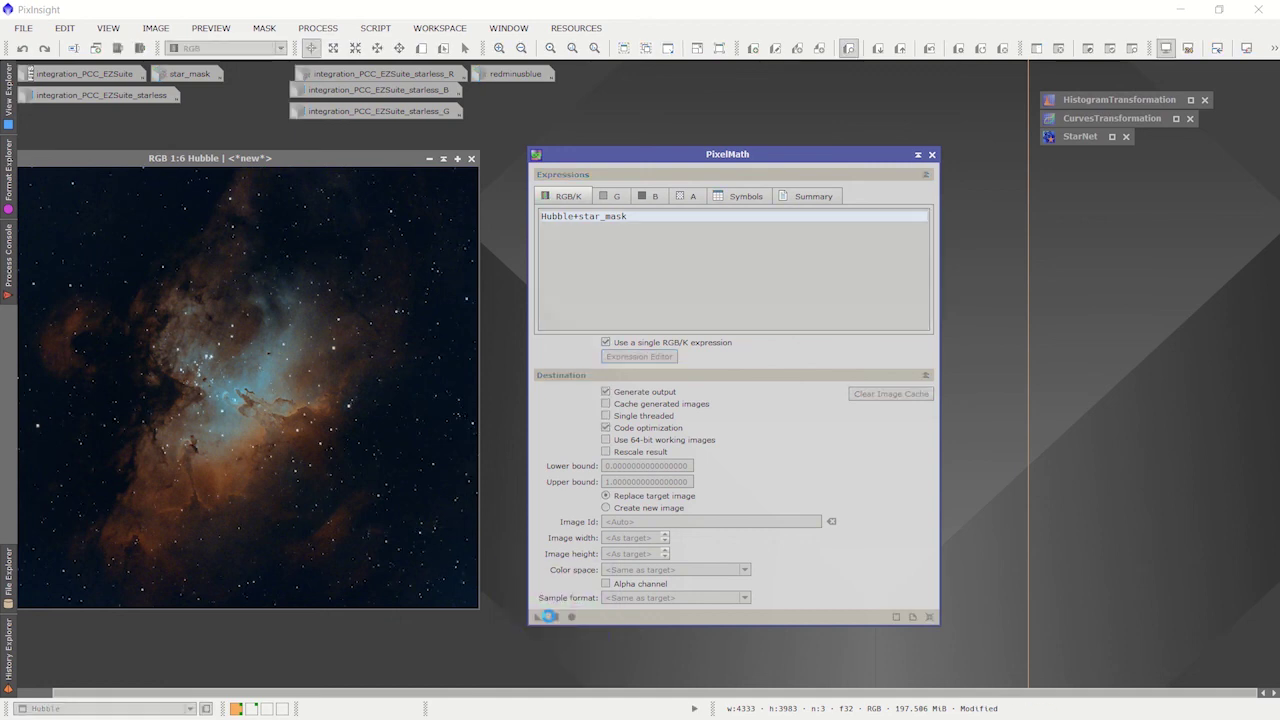
Step: Iconize PixelMath and reopen integration_PCC_EZSuite on the left with Hubble beside it
{"action": "left_click", "coordinate": [918, 155]}
{"action": "left_click_drag", "start_coordinate": [400, 160], "coordinate": [832, 146]}
{"action": "double_click", "coordinate": [98, 74]}
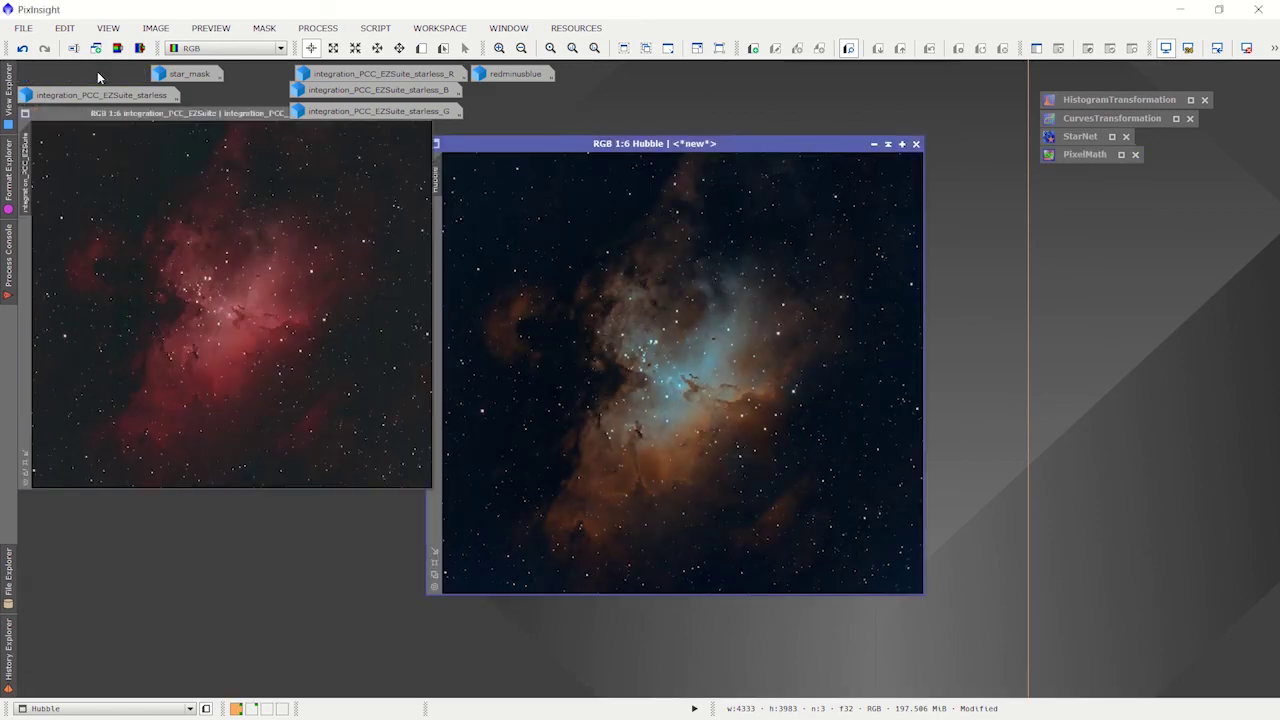
{"action": "left_click_drag", "start_coordinate": [663, 146], "coordinate": [712, 134]}
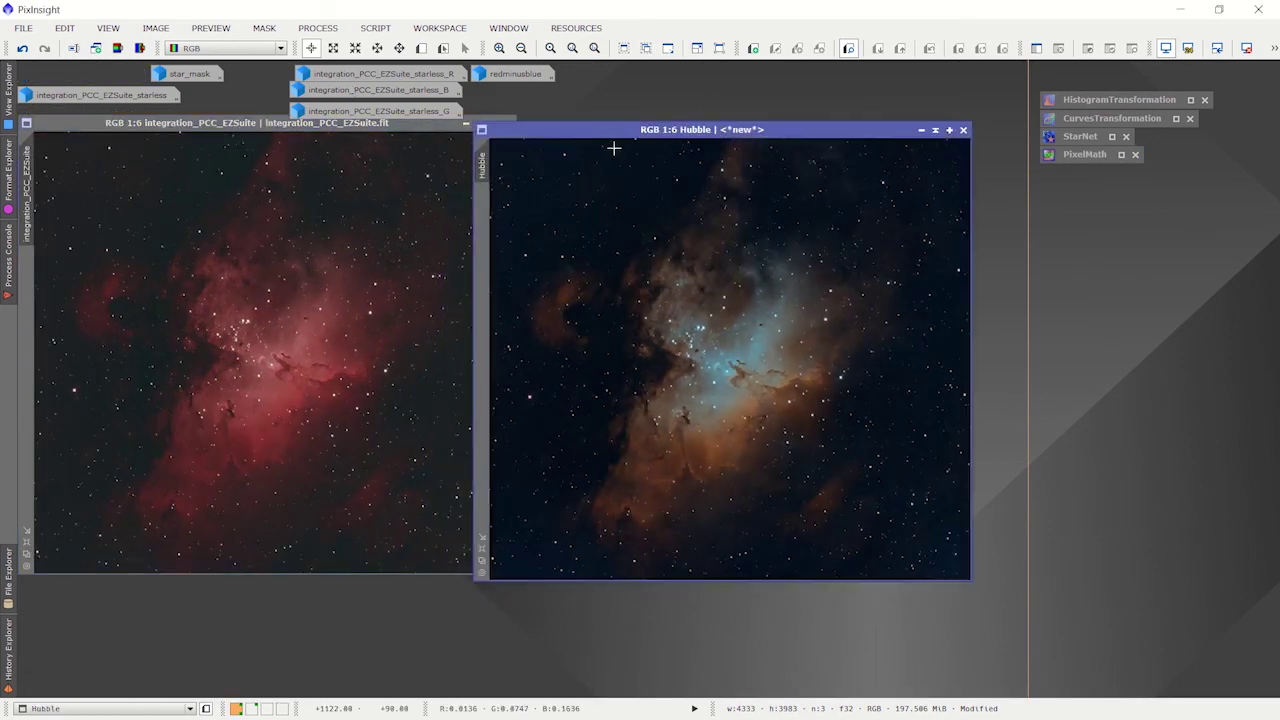
{"action": "left_click_drag", "start_coordinate": [360, 130], "coordinate": [370, 158]}
{"action": "left_click_drag", "start_coordinate": [575, 132], "coordinate": [623, 153]}
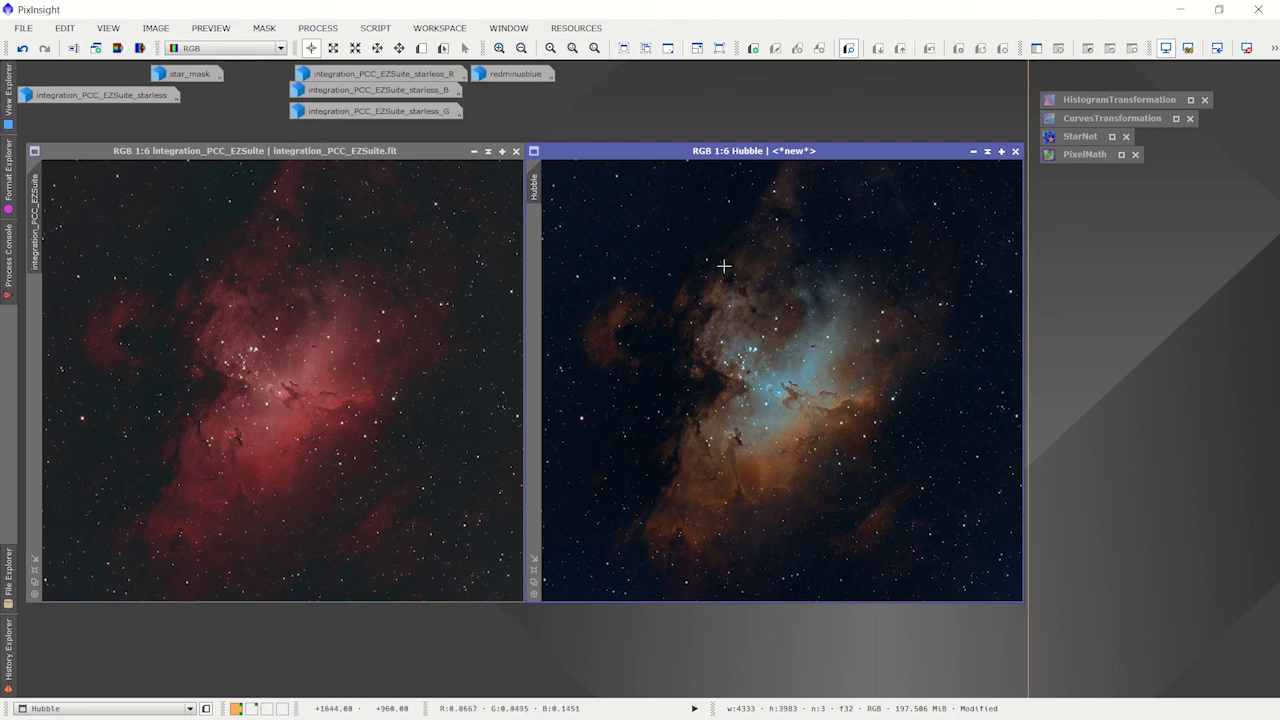
{"action": "left_click_drag", "start_coordinate": [730, 152], "coordinate": [733, 152]}
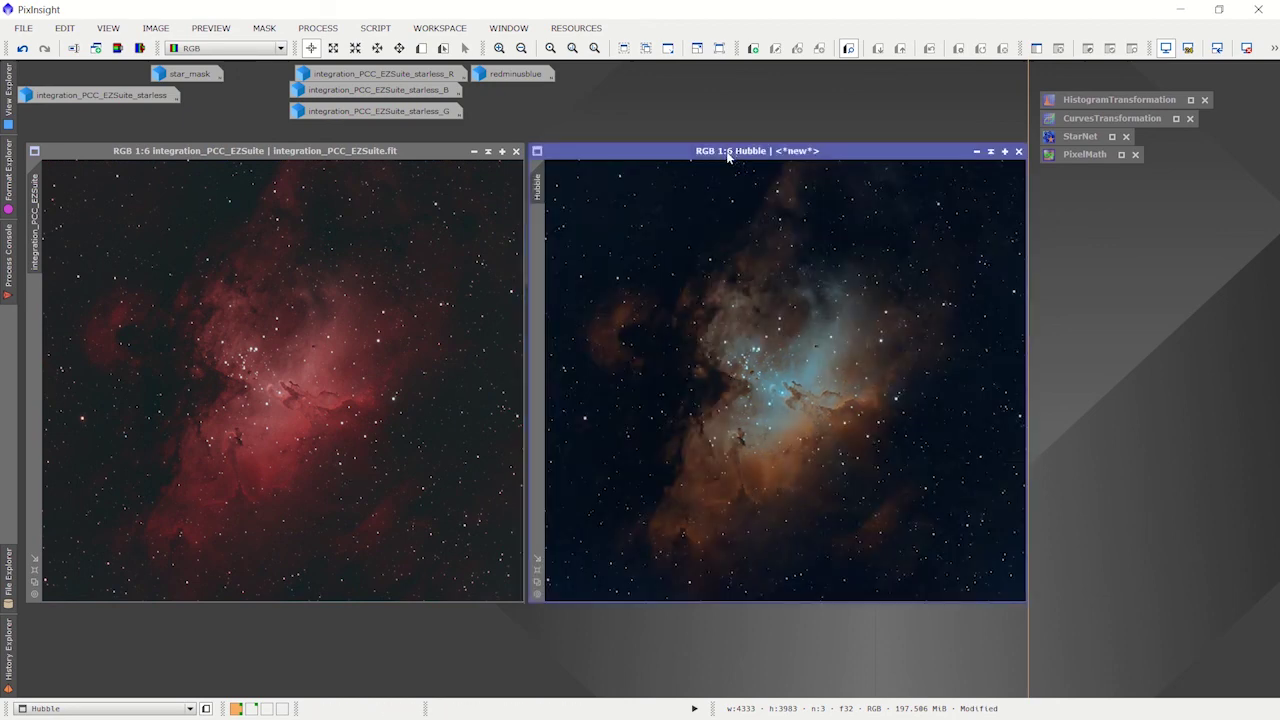